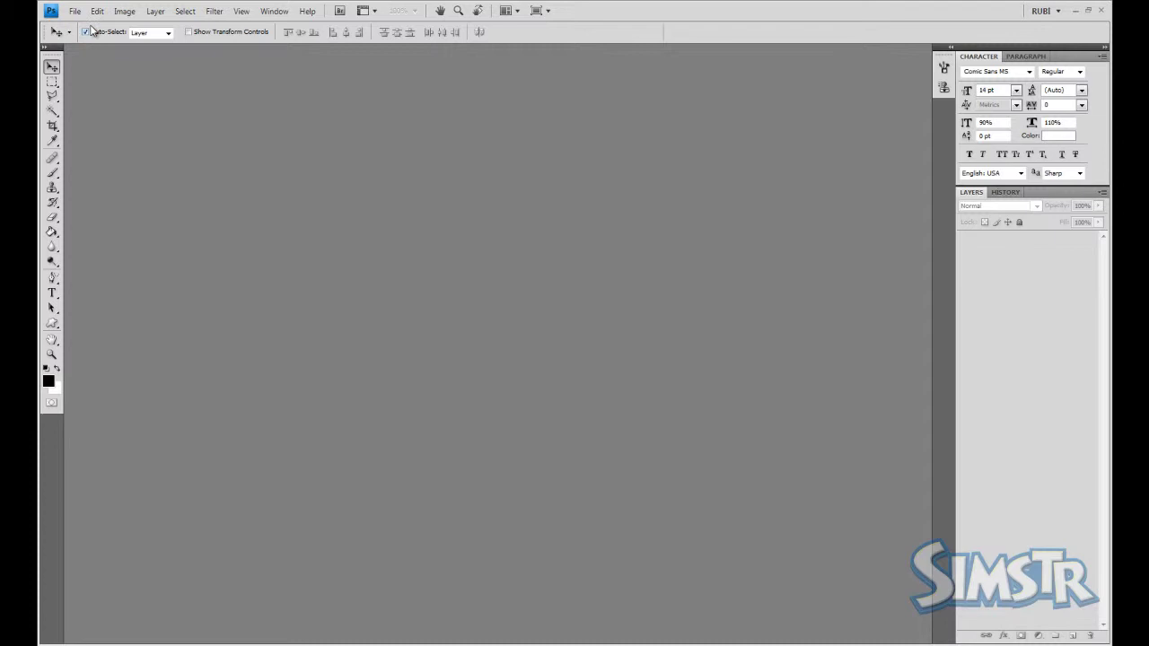
# Step: Open the File menu in the empty Photoshop workspace to reach Open
pyautogui.click(75, 11)
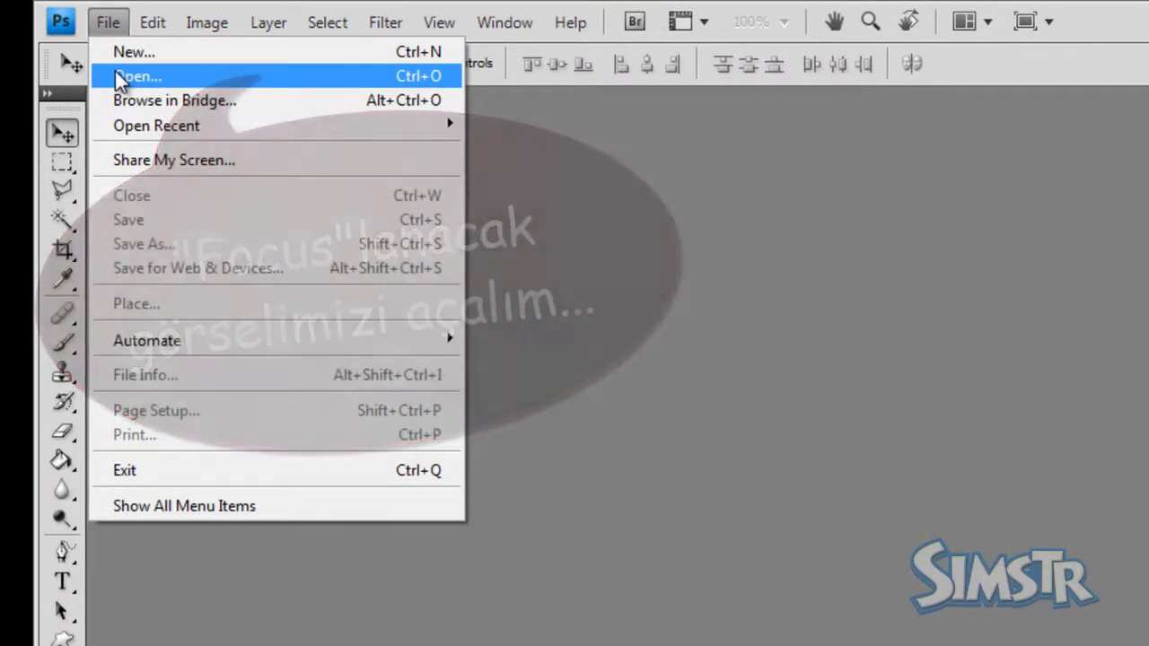
pyautogui.click(115, 72)
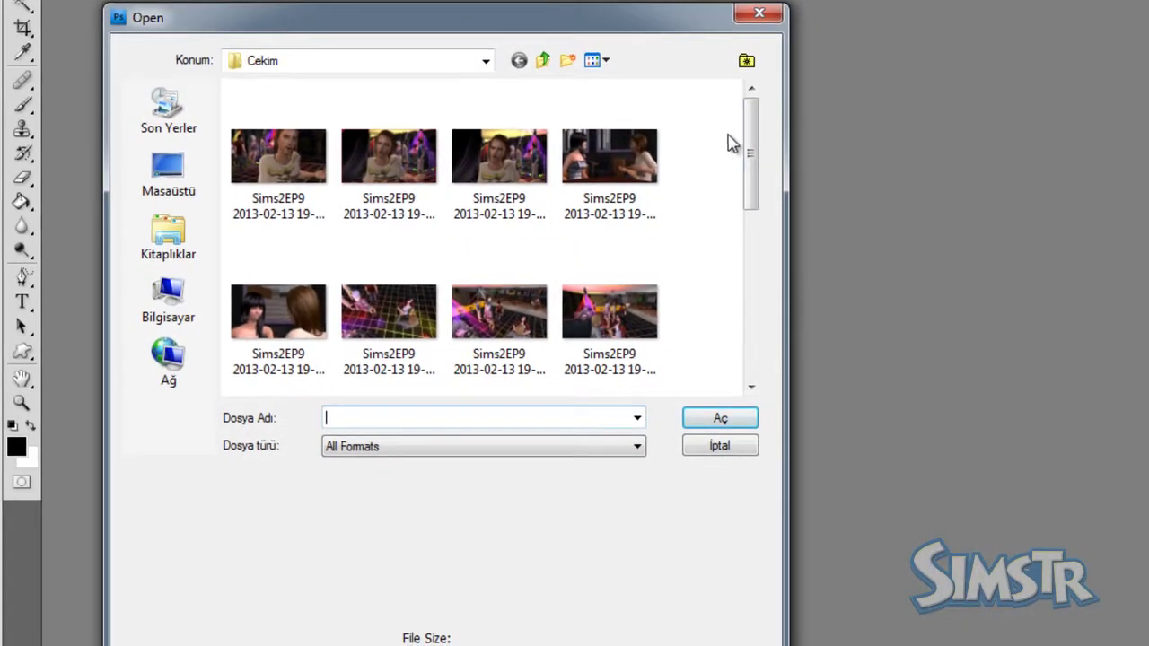
pyautogui.moveTo(749, 148); pyautogui.dragTo(744, 233)
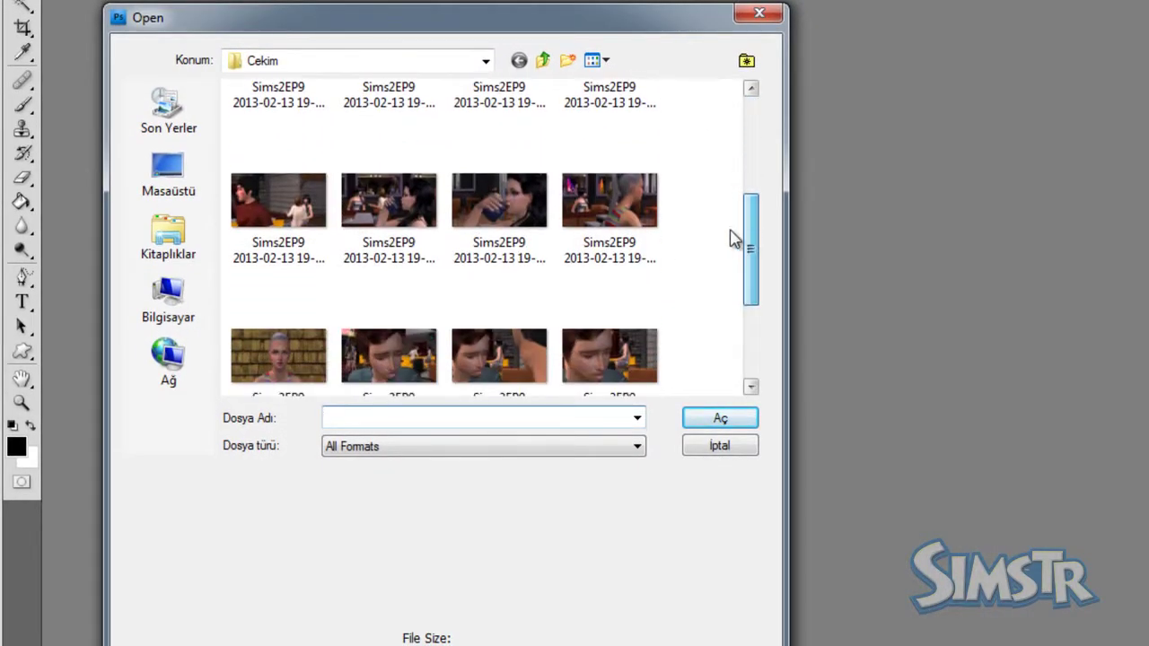
pyautogui.click(600, 233)
pyautogui.click(719, 418)
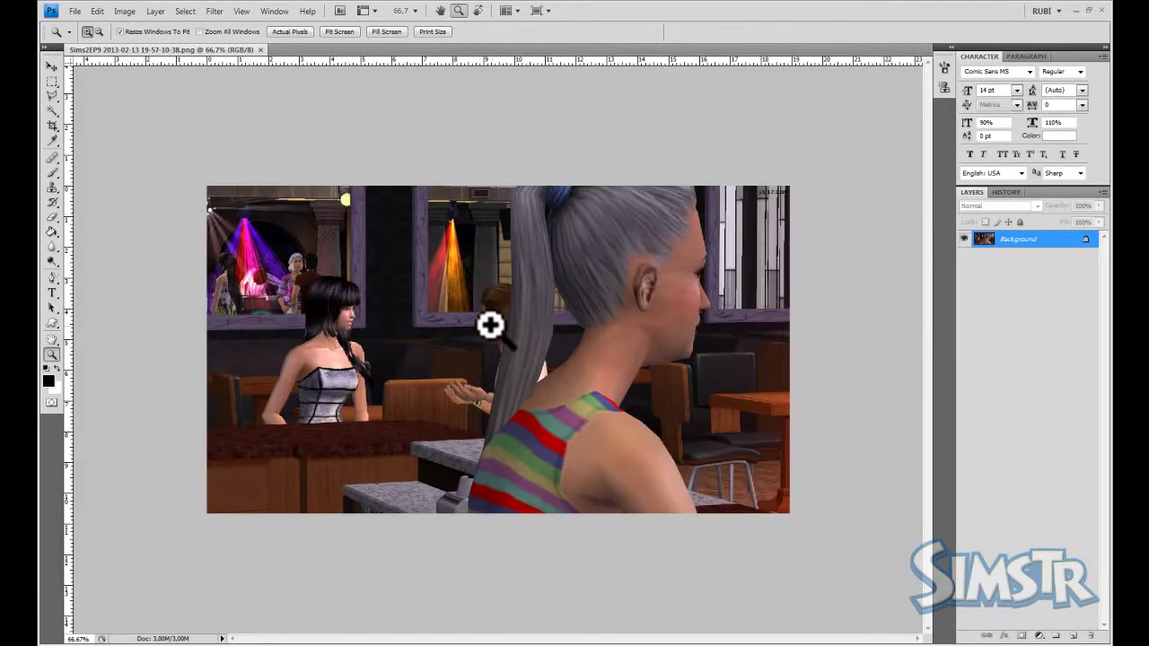
pyautogui.click(490, 323)
pyautogui.click(265, 338)
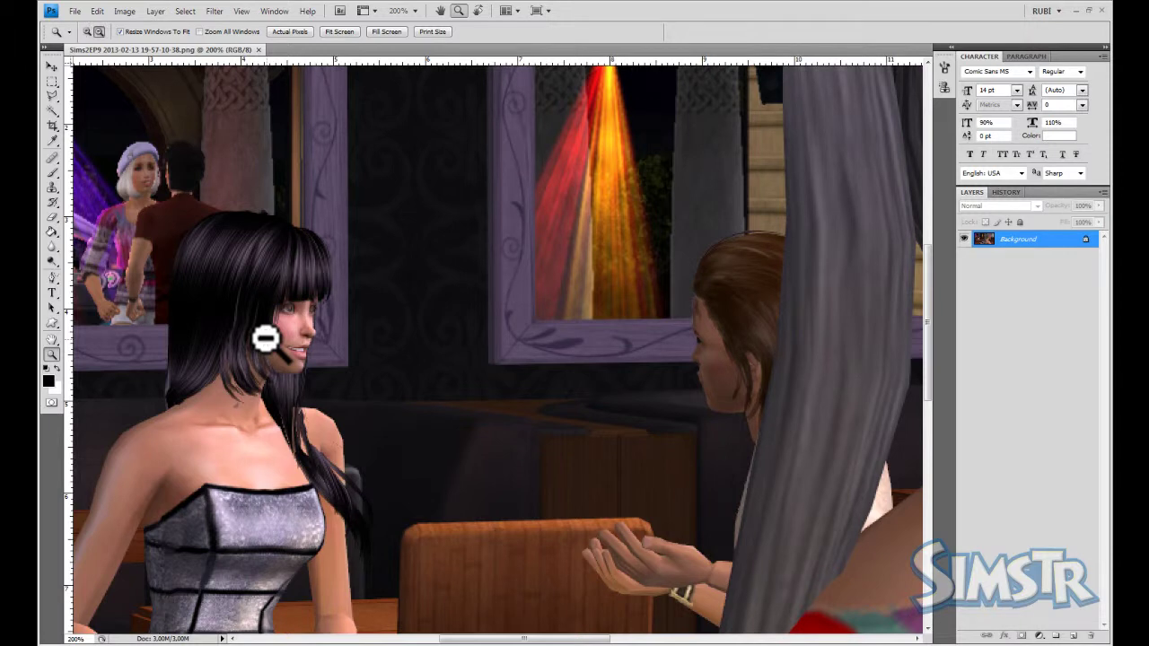
pyautogui.keyDown('alt'); pyautogui.click(264, 338); pyautogui.keyUp('alt')
pyautogui.keyDown('alt'); pyautogui.click(575, 321); pyautogui.keyUp('alt')
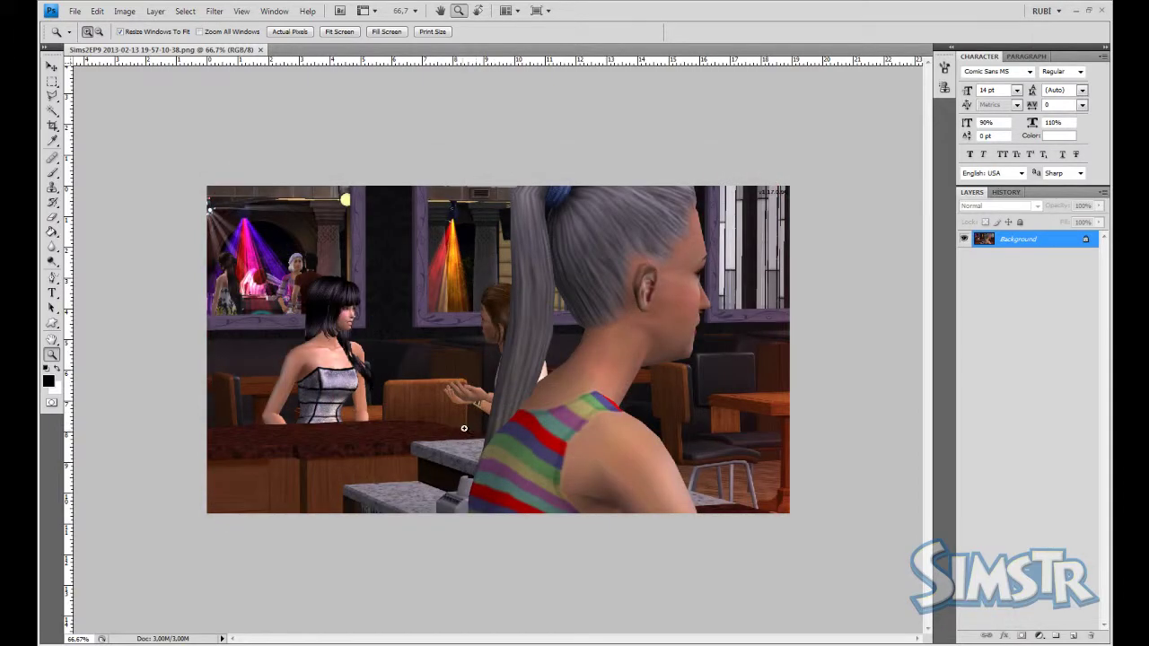
pyautogui.rightClick(452, 397)
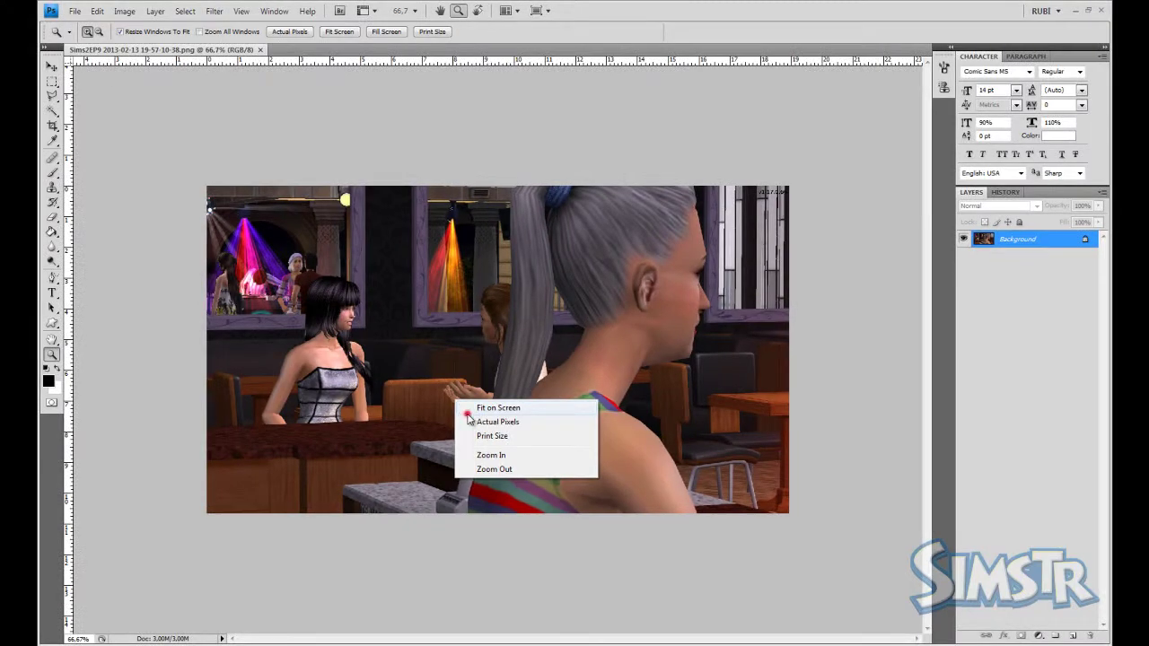
pyautogui.click(467, 409)
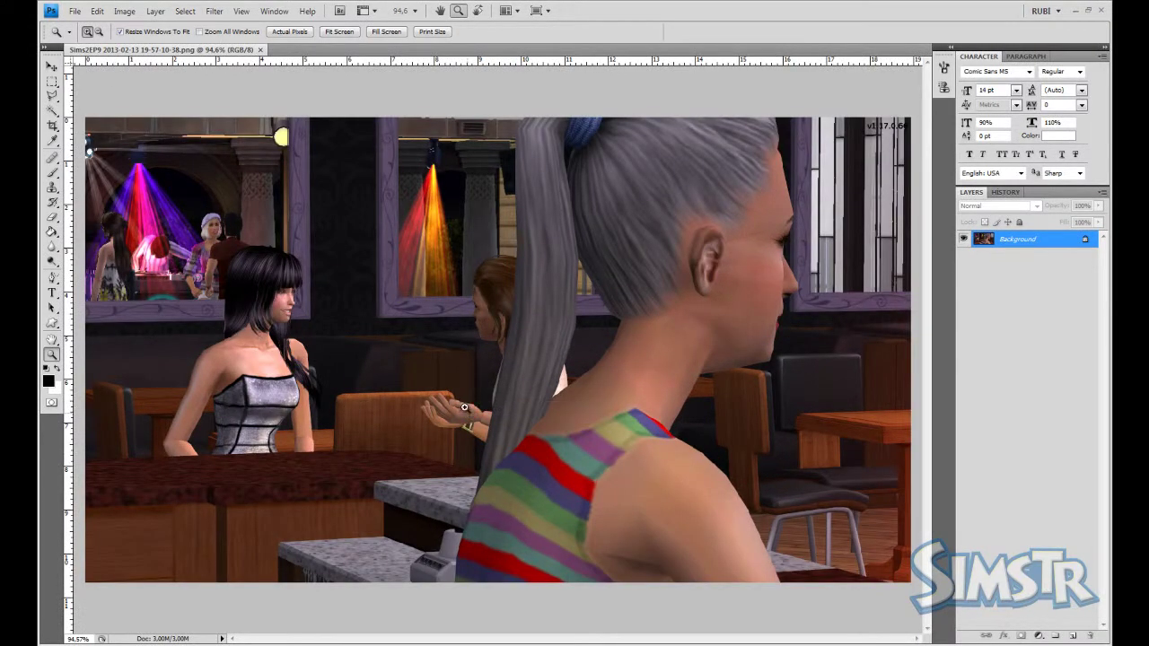
pyautogui.rightClick(446, 324)
pyautogui.click(476, 348)
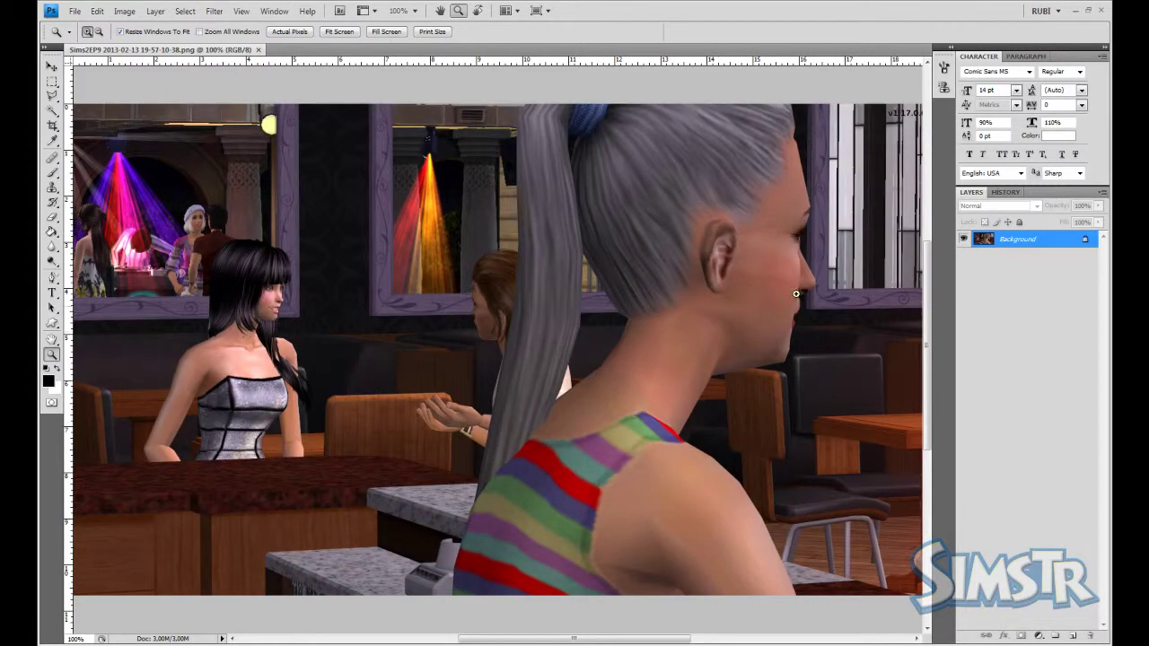
pyautogui.keyDown('alt'); pyautogui.click(890, 117); pyautogui.keyUp('alt')
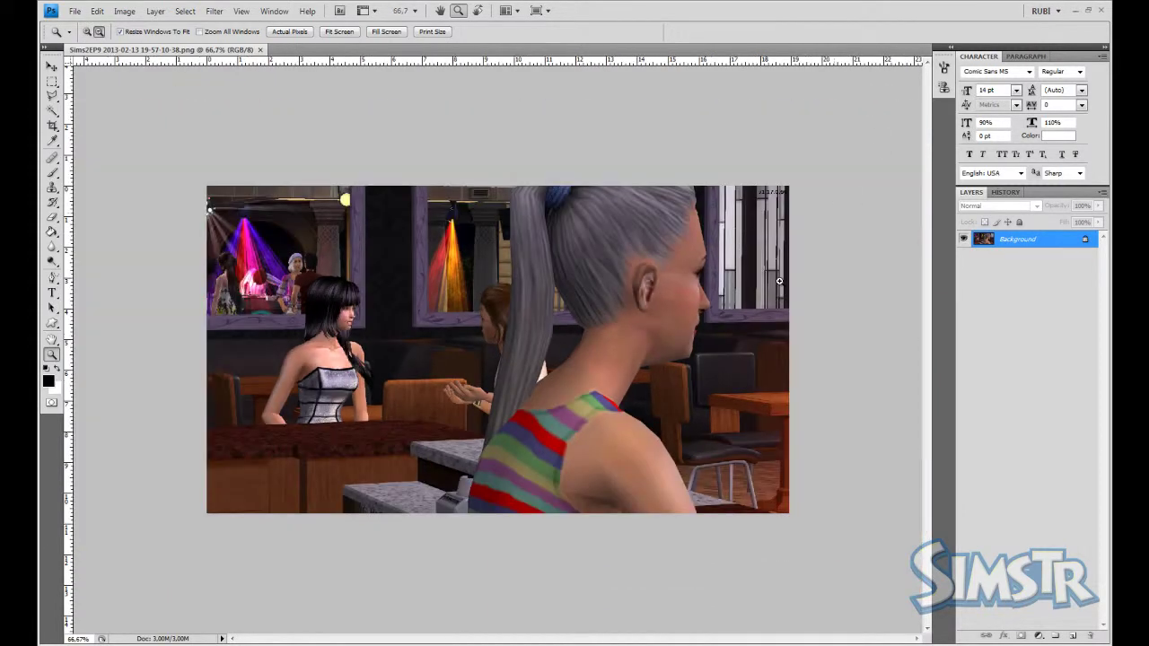
# Step: Zoom to 400% on the v1.17.0.66 version label and show the stamp tool variants
pyautogui.click(780, 206)
pyautogui.click(482, 350)
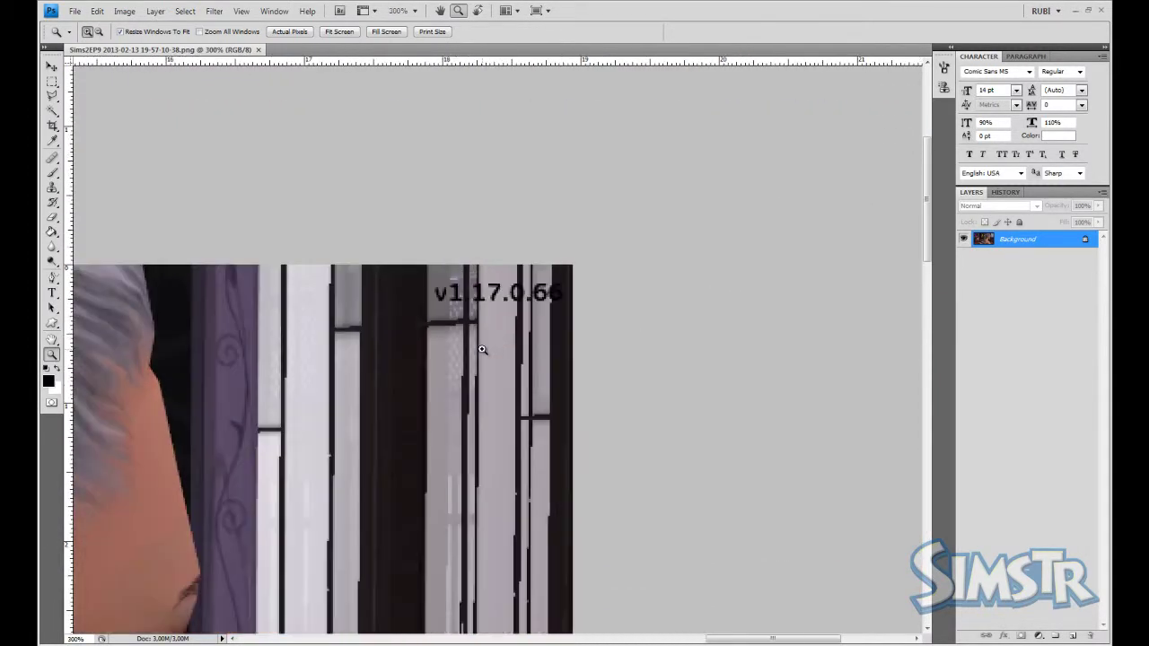
pyautogui.click(479, 351)
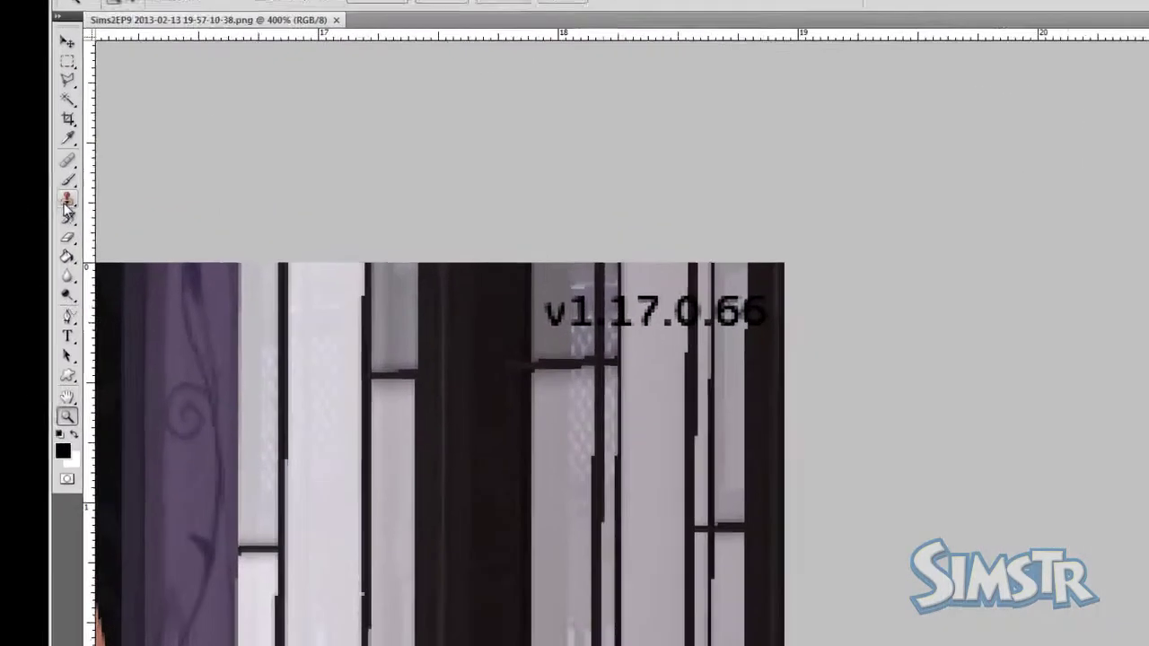
pyautogui.rightClick(51, 188)
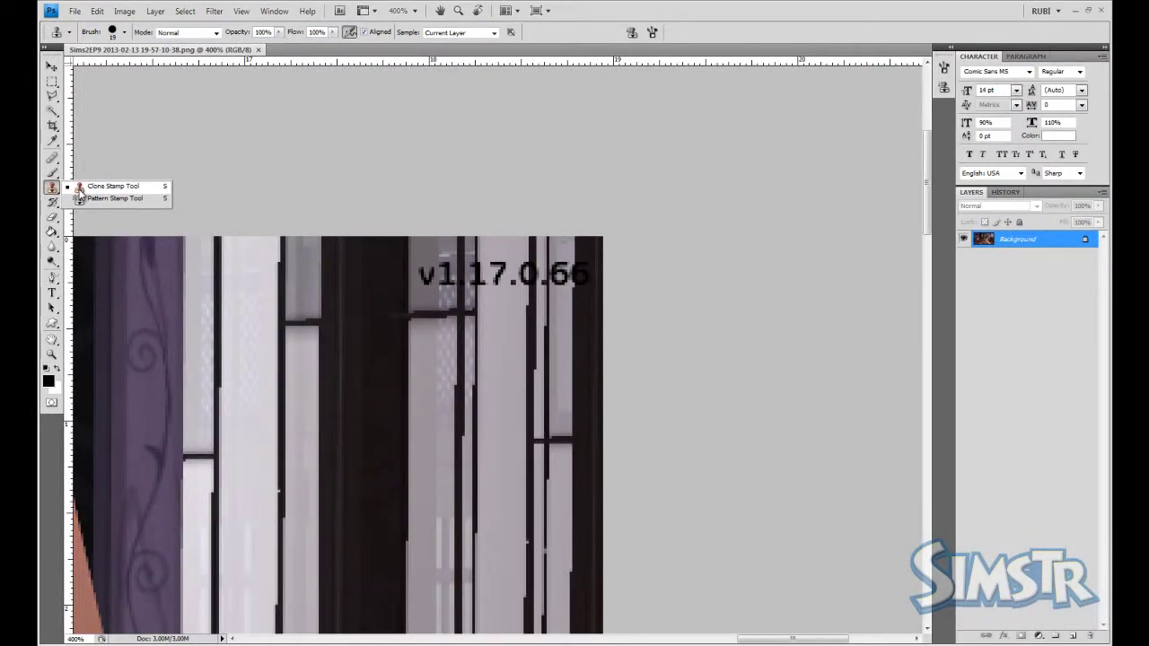
# Step: Use the Clone Stamp with the soft 45 px brush resized to 30 px, at 100% opacity
pyautogui.click(79, 187)
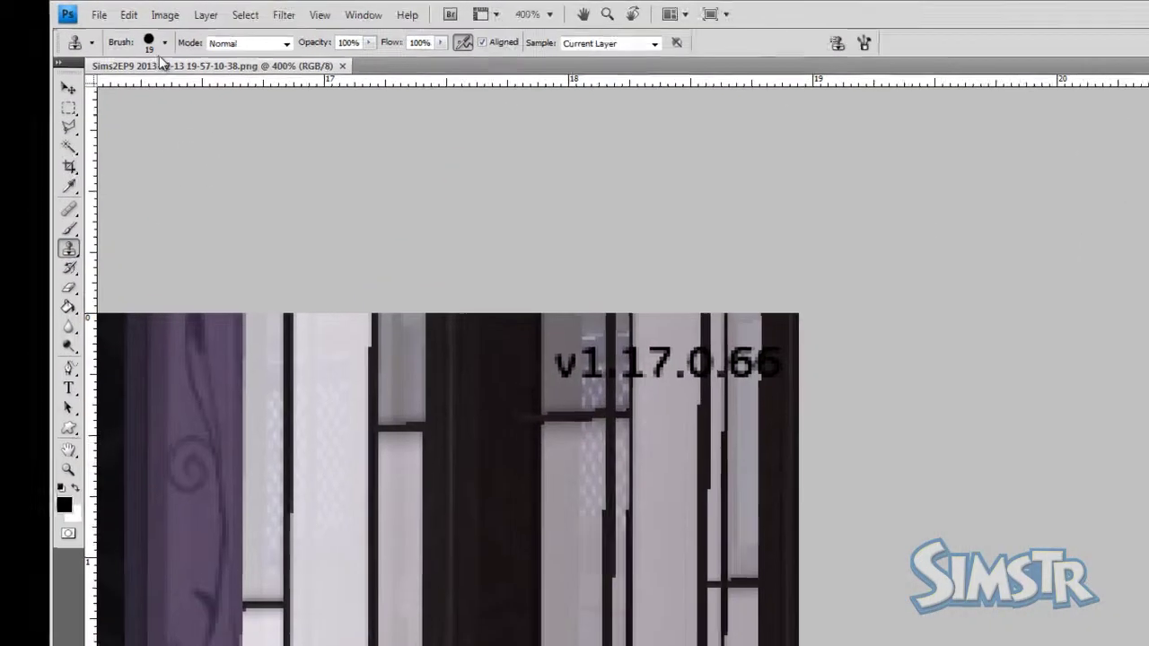
pyautogui.click(124, 32)
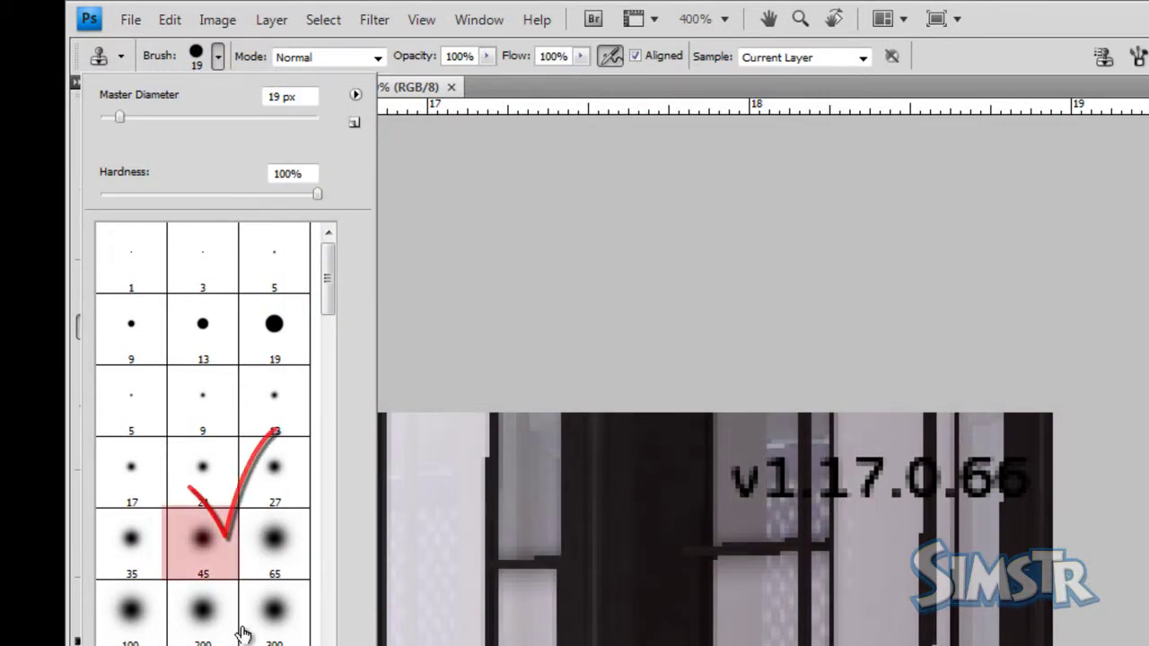
pyautogui.click(204, 550)
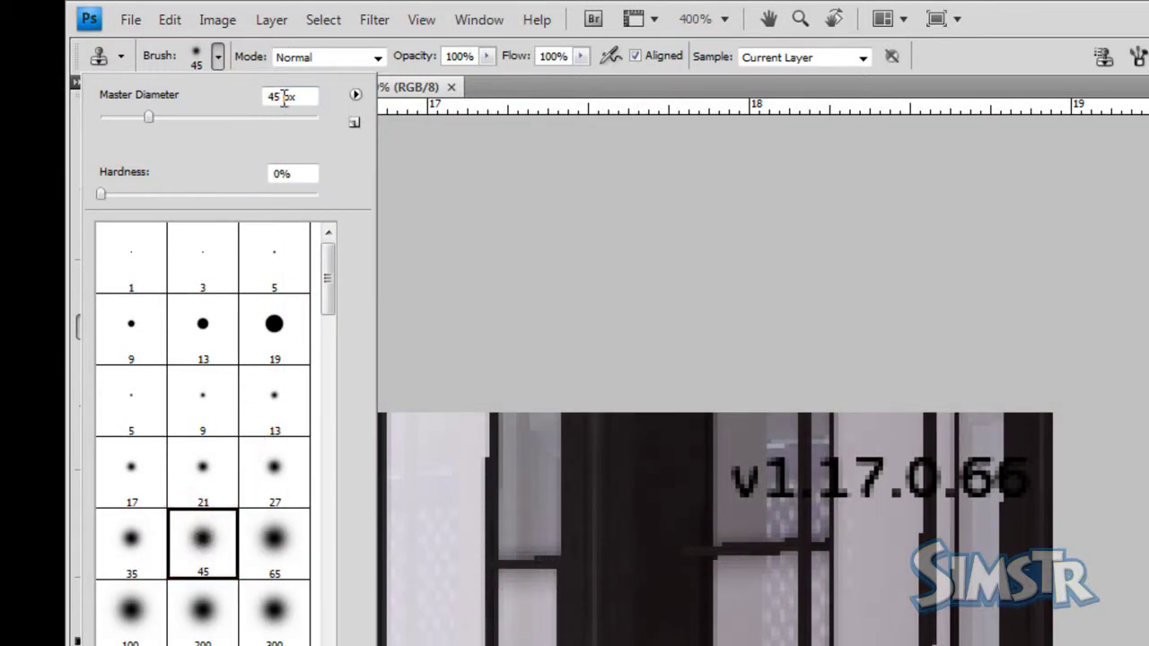
pyautogui.moveTo(274, 95); pyautogui.dragTo(251, 105)
pyautogui.write('30')
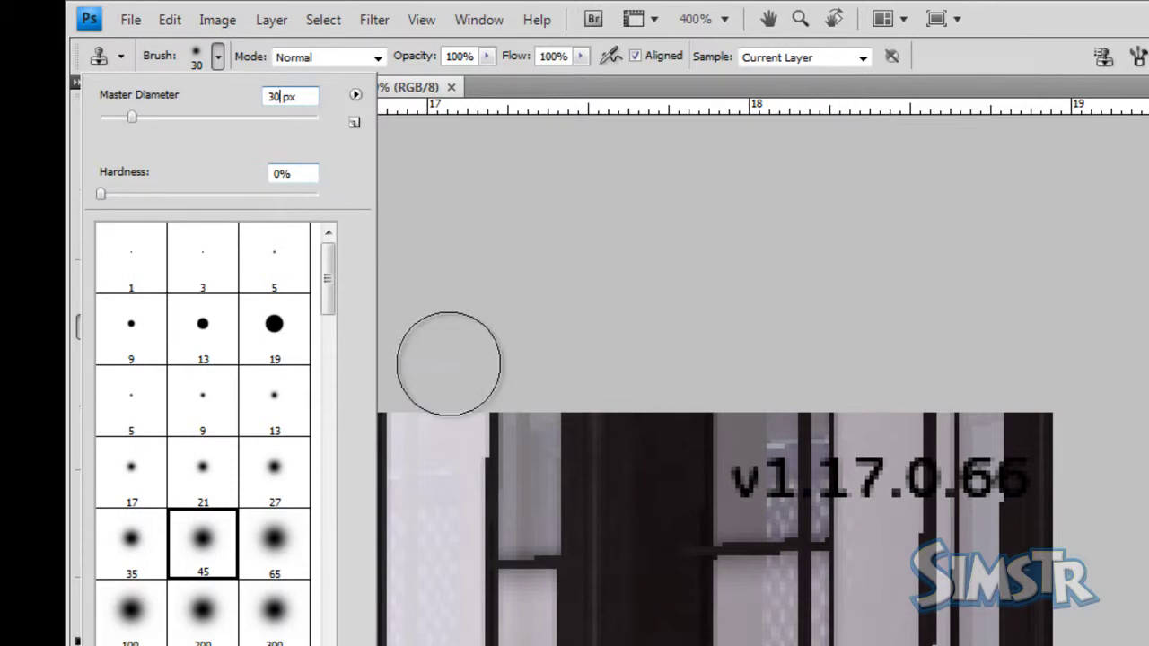
pyautogui.click(488, 61)
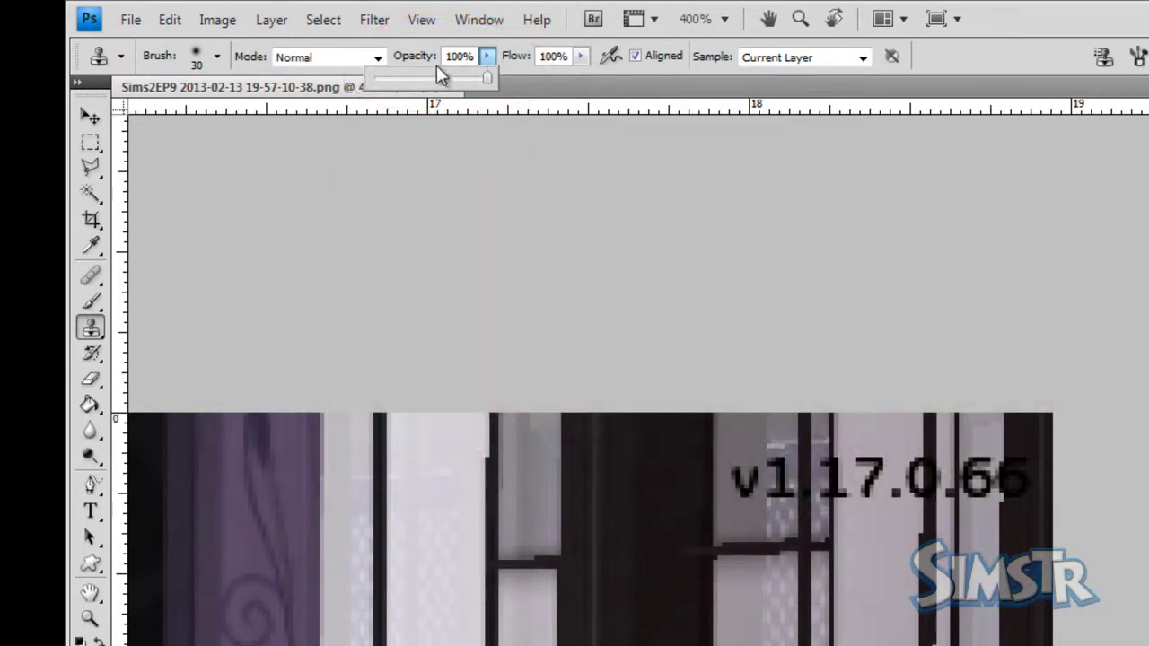
pyautogui.click(481, 56)
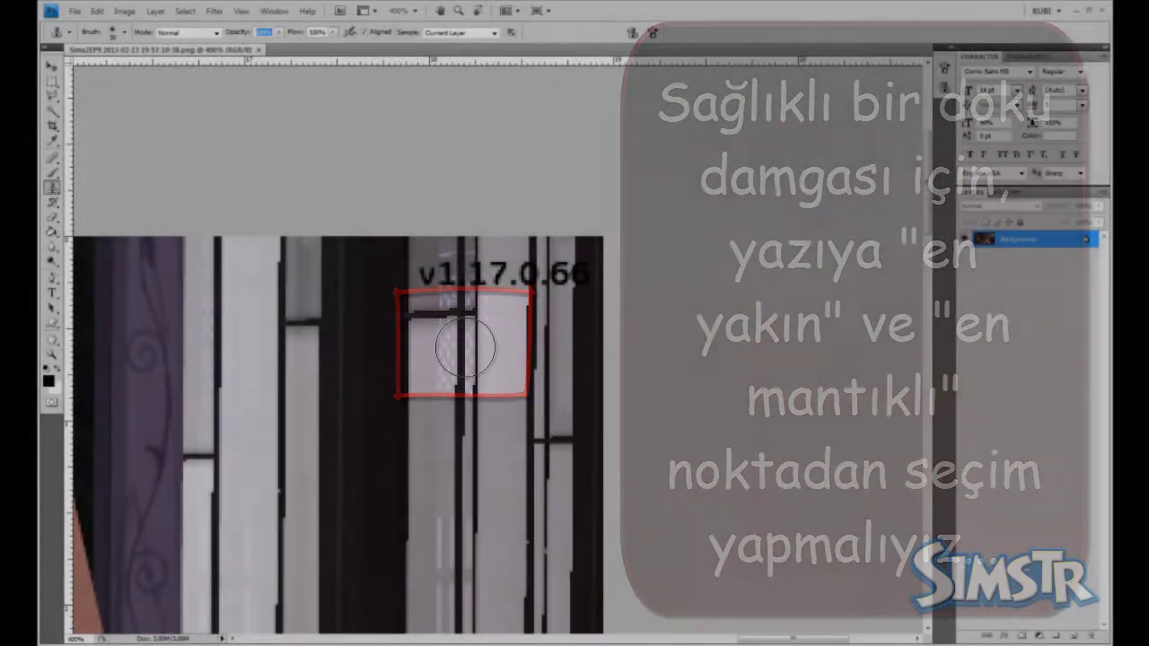
# Step: Sample clean window texture beside the label and clone it over the v1.17.0.66 text
pyautogui.keyDown('alt'); pyautogui.click(465, 347); pyautogui.keyUp('alt')
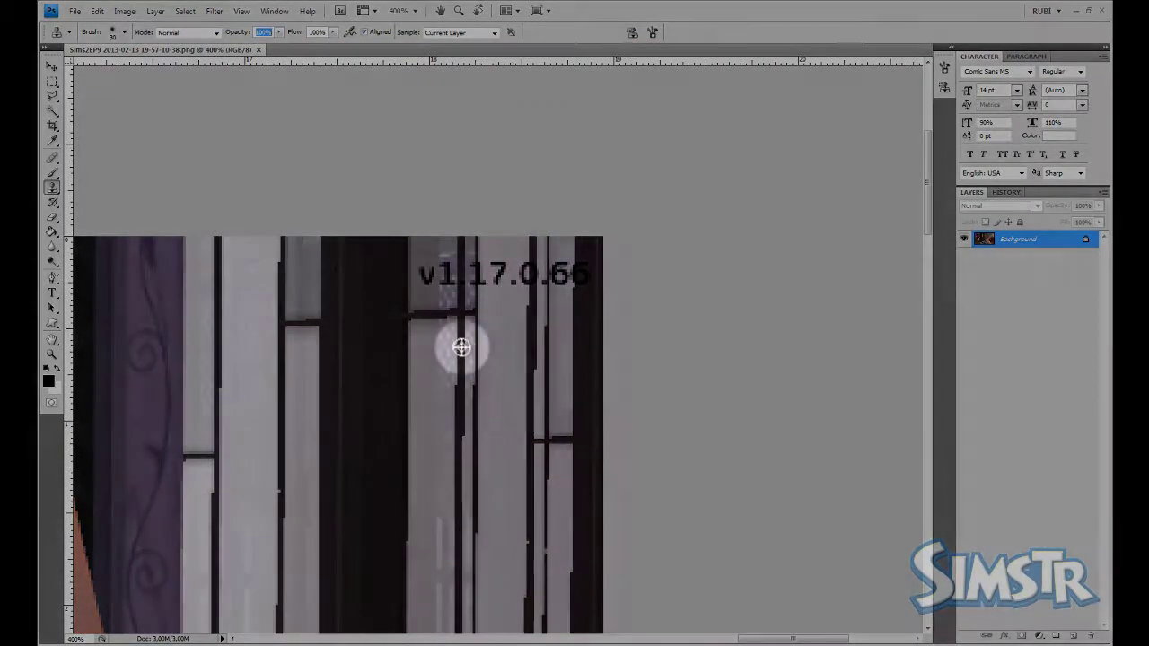
pyautogui.keyDown('alt'); pyautogui.click(461, 348); pyautogui.keyUp('alt')
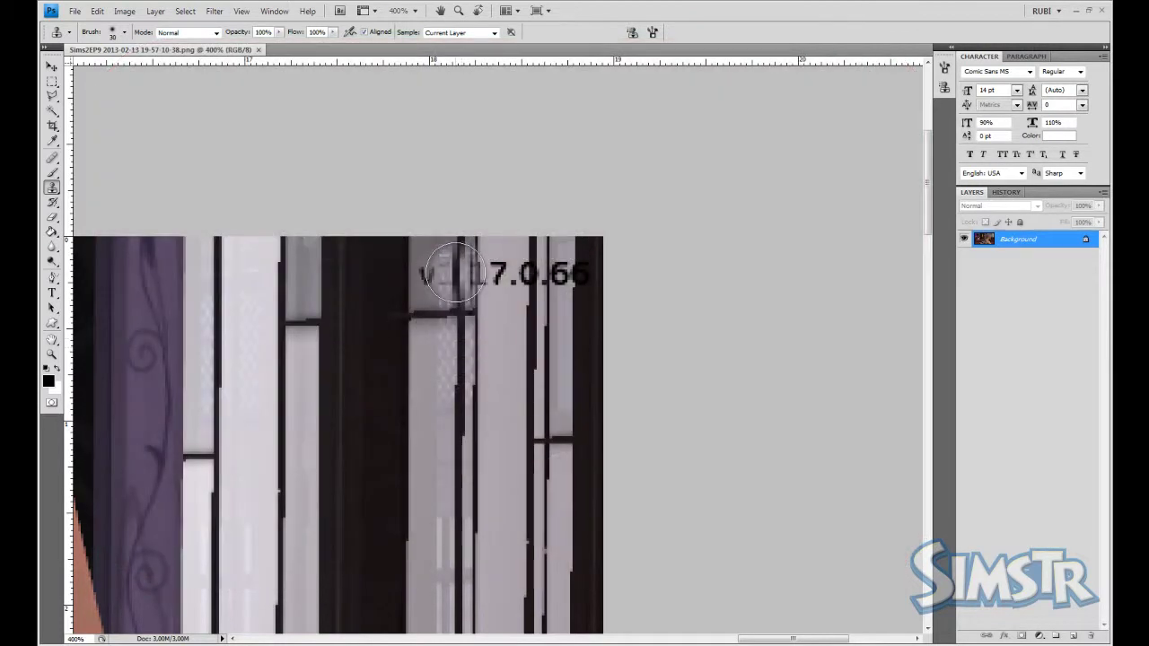
pyautogui.click(462, 270)
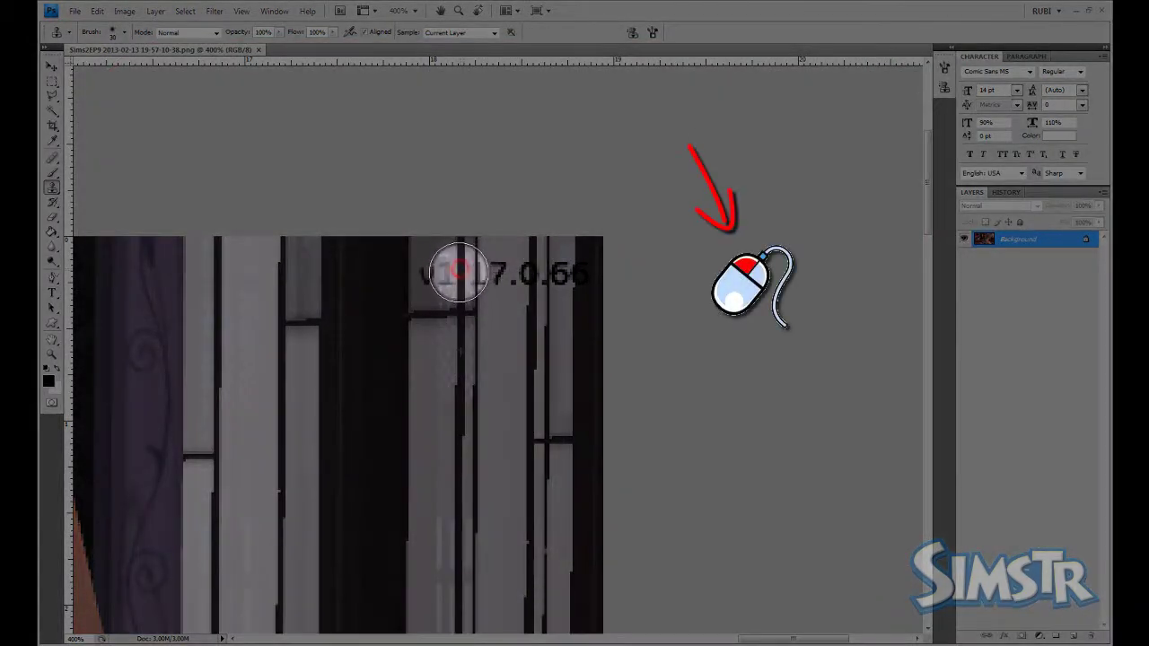
pyautogui.moveTo(452, 268)
pyautogui.mouseDown()
pyautogui.moveTo(447, 290)
pyautogui.moveTo(466, 292)
pyautogui.moveTo(472, 278)
pyautogui.moveTo(441, 236)
pyautogui.mouseUp()
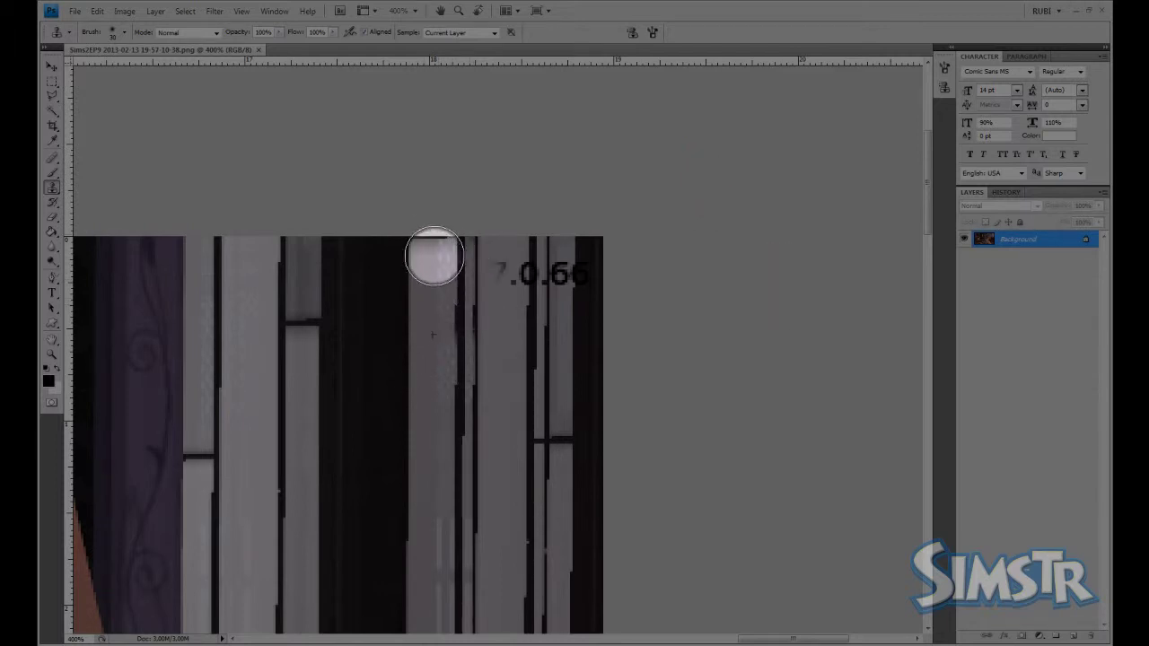
pyautogui.moveTo(500, 288)
pyautogui.mouseDown()
pyautogui.moveTo(526, 257)
pyautogui.moveTo(572, 269)
pyautogui.mouseUp()
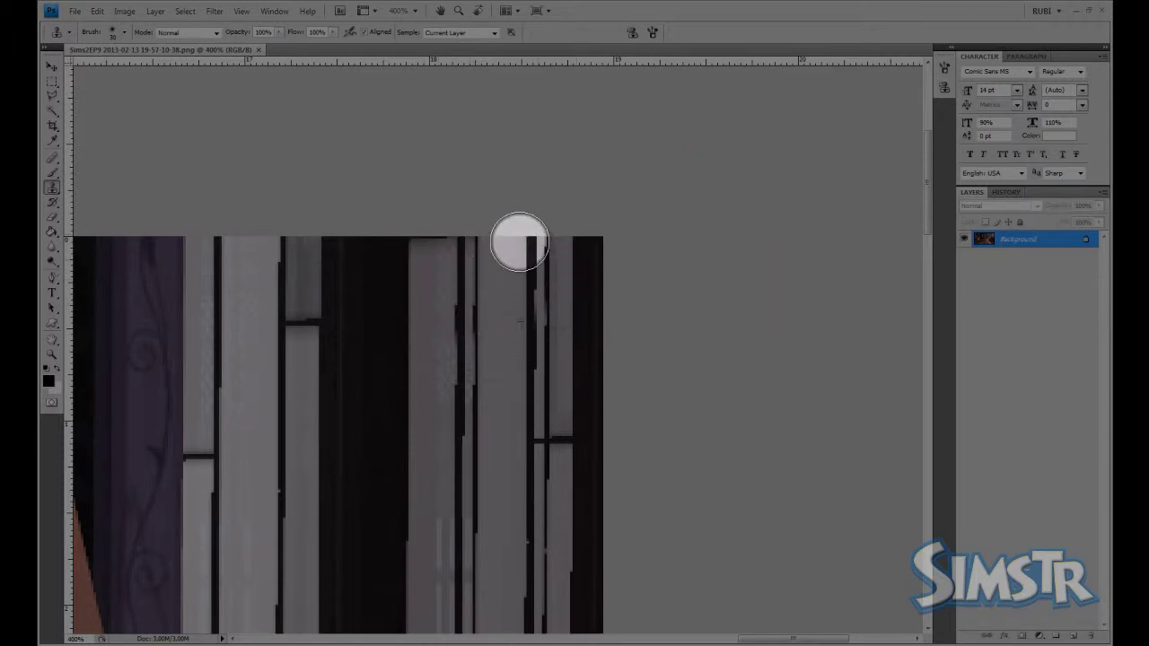
pyautogui.moveTo(420, 248)
pyautogui.mouseDown()
pyautogui.moveTo(422, 235)
pyautogui.moveTo(461, 221)
pyautogui.mouseUp()
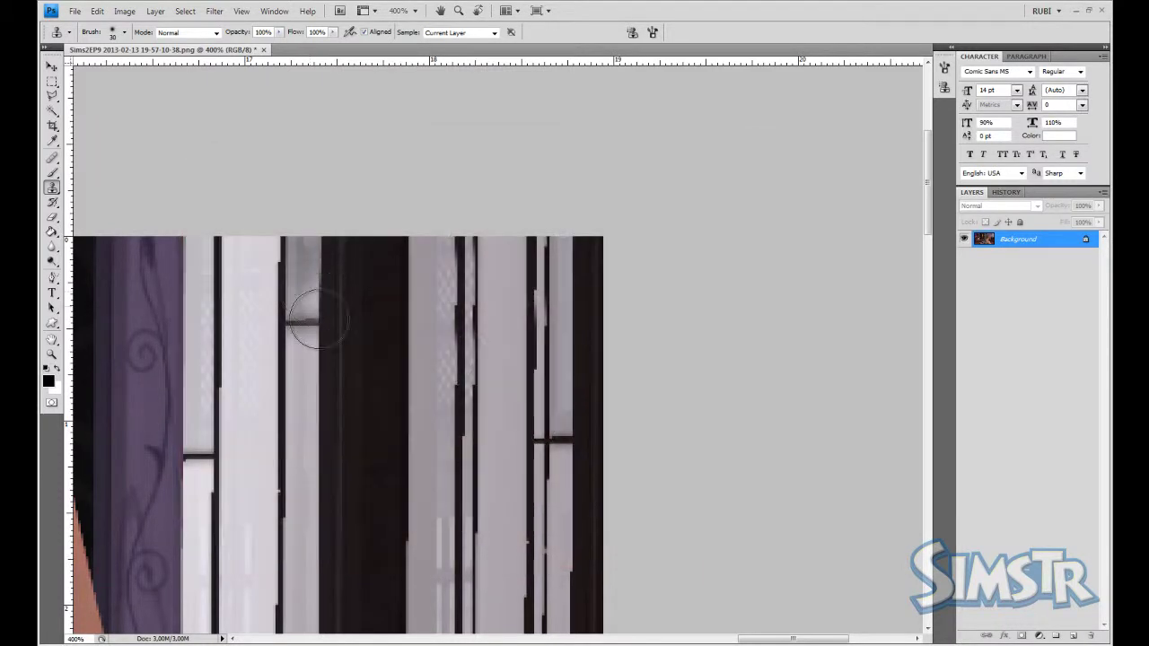
pyautogui.click(51, 355)
# Step: Zoom to 200% on the striped top of the image and show the lasso variants
pyautogui.hotkey('ctrl', '0')
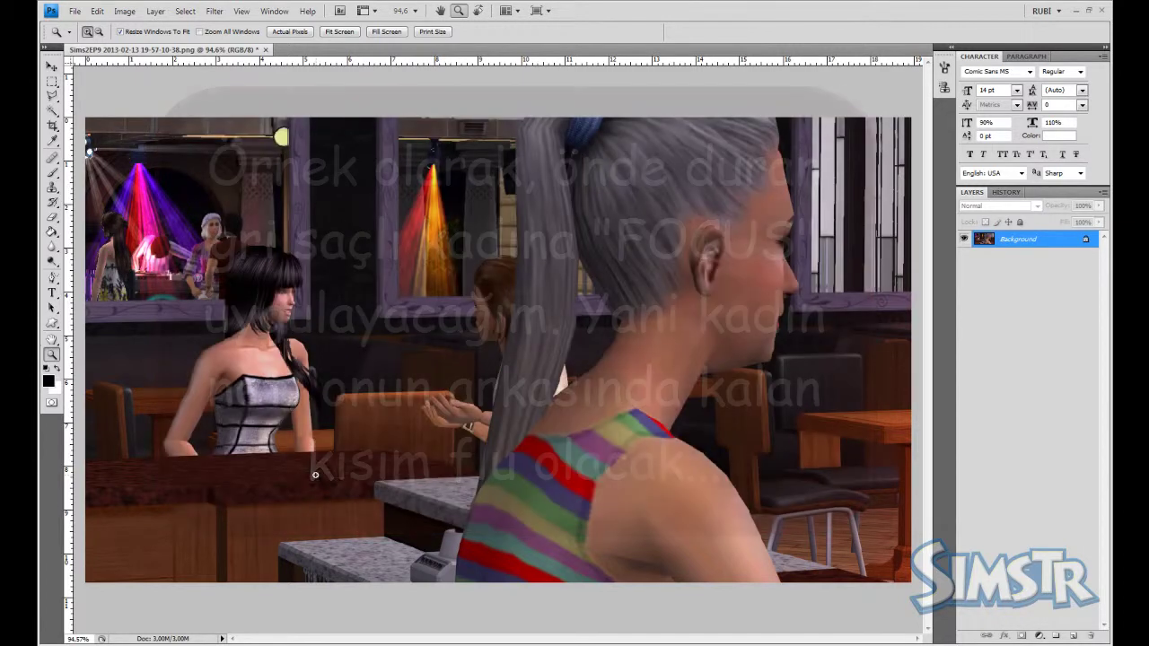
pyautogui.click(461, 595)
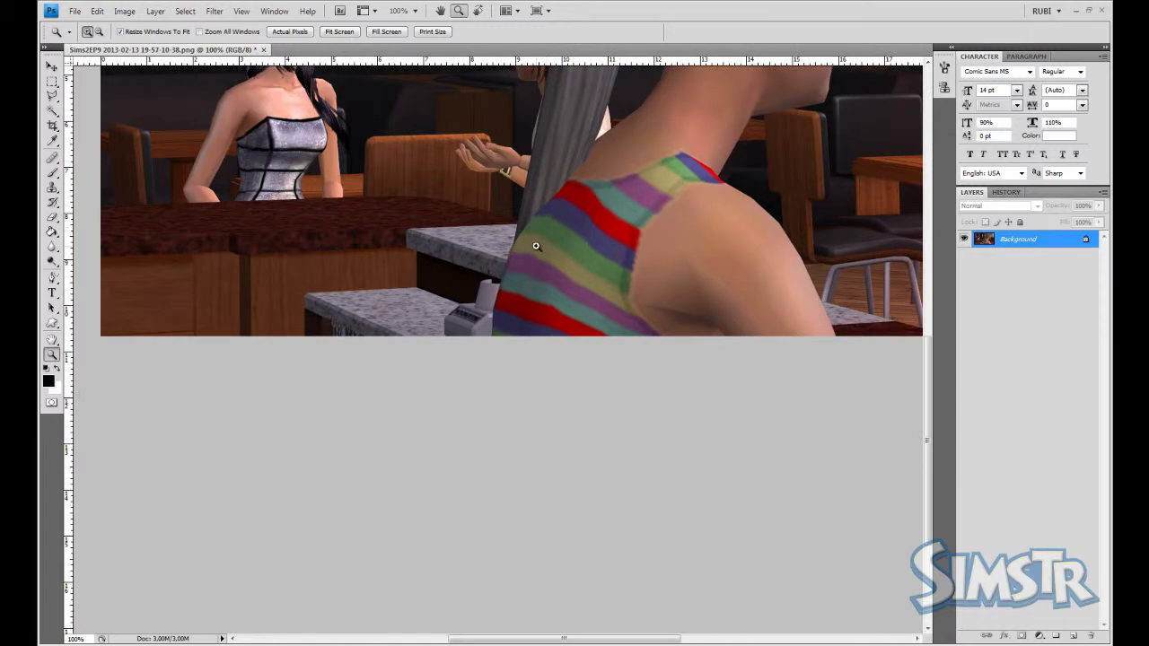
pyautogui.click(536, 239)
pyautogui.scroll(2, 439, 465)
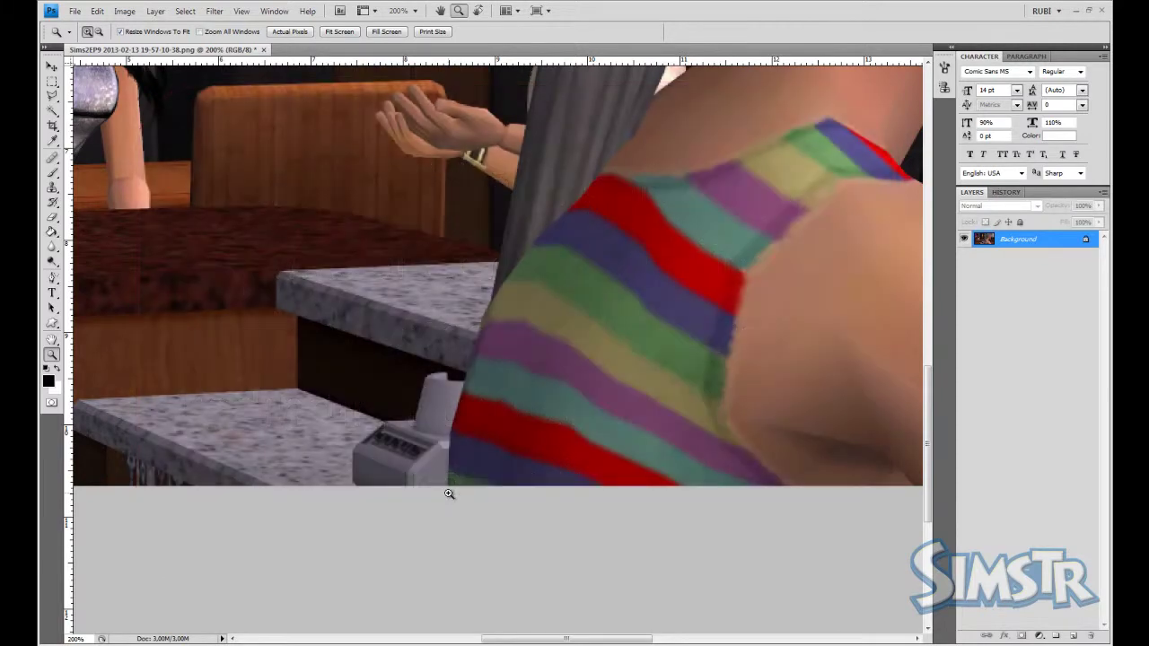
pyautogui.click(51, 96)
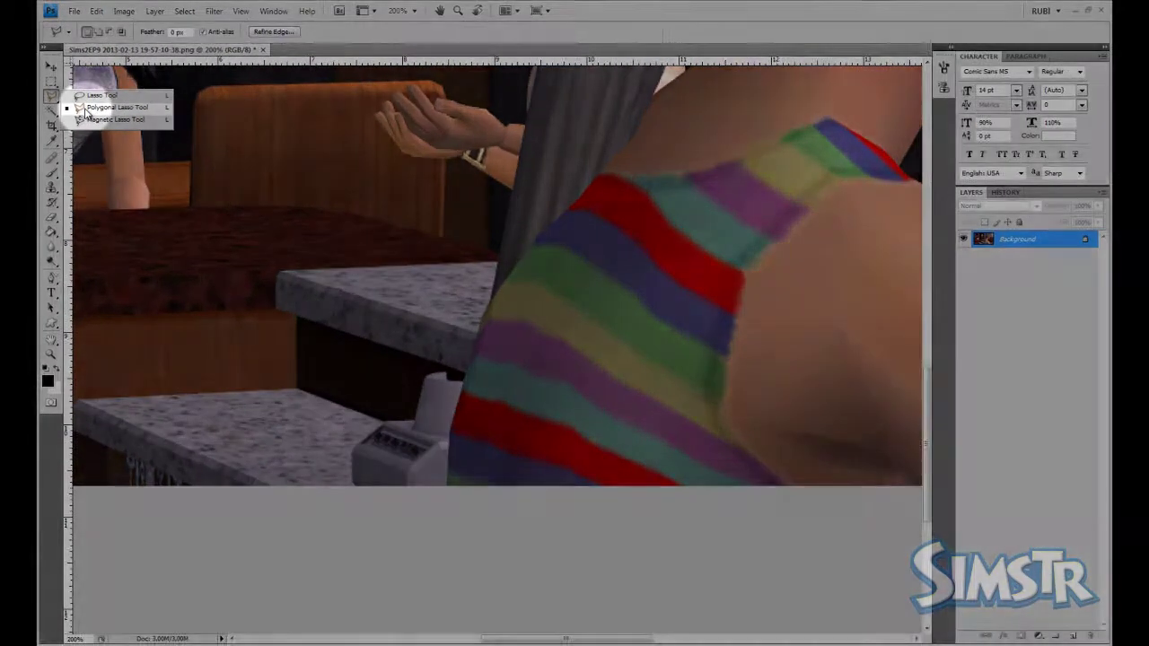
# Step: Start a Polygonal Lasso outline at the bottom edge and trace it up over the hair
pyautogui.click(199, 171)
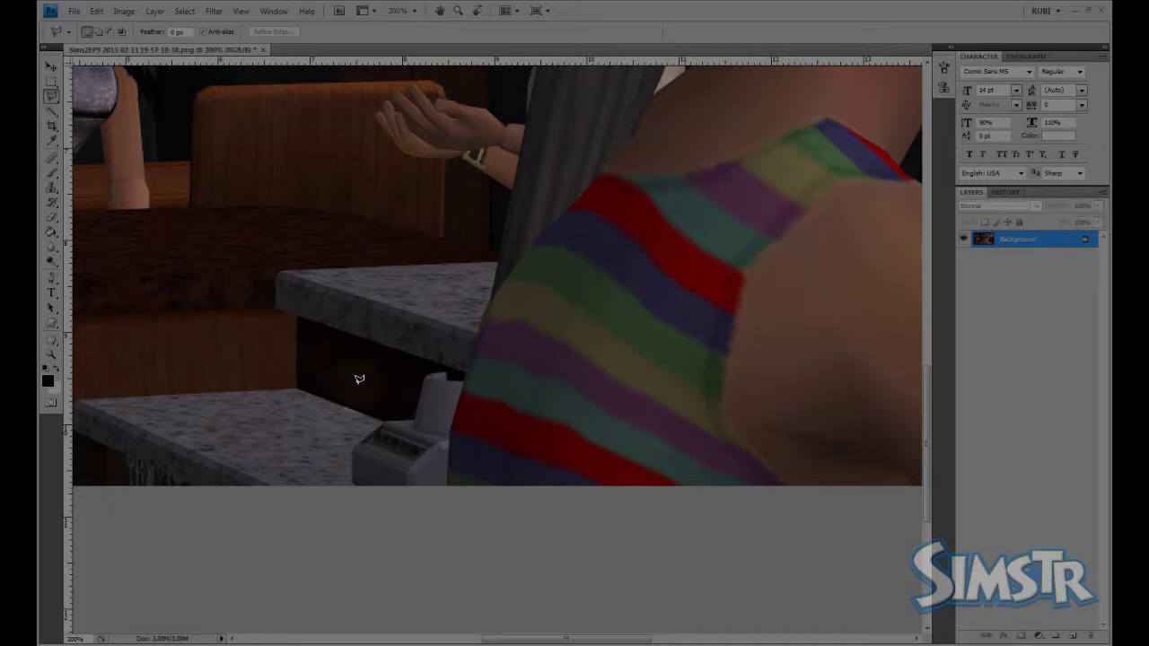
pyautogui.moveTo(447, 513)
pyautogui.mouseDown()
pyautogui.moveTo(440, 453)
pyautogui.moveTo(489, 301)
pyautogui.moveTo(529, 76)
pyautogui.mouseUp()
pyautogui.scroll(3, 494, 249)
pyautogui.moveTo(529, 313); pyautogui.dragTo(532, 318)
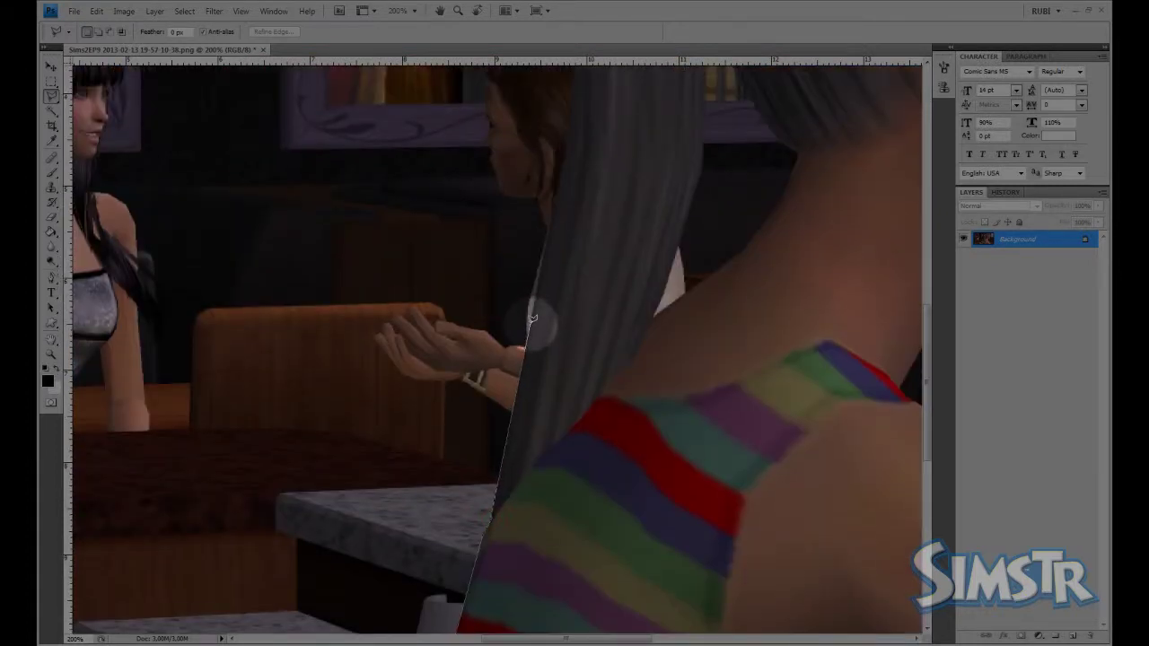
pyautogui.scroll(2, 531, 321)
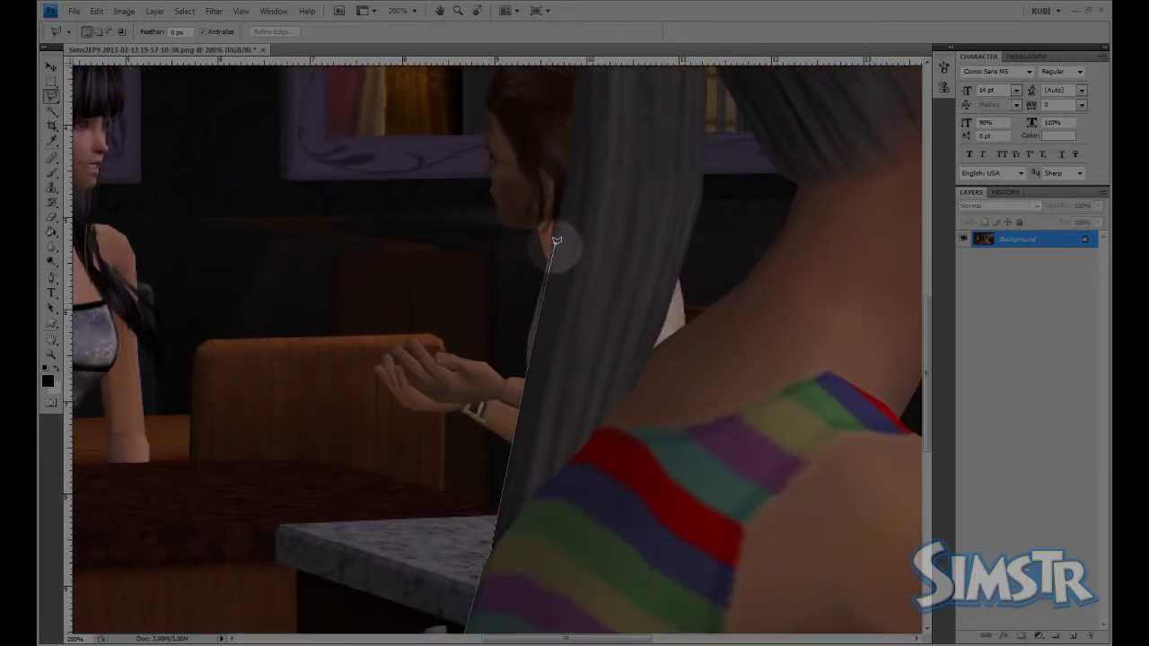
pyautogui.scroll(5, 554, 241)
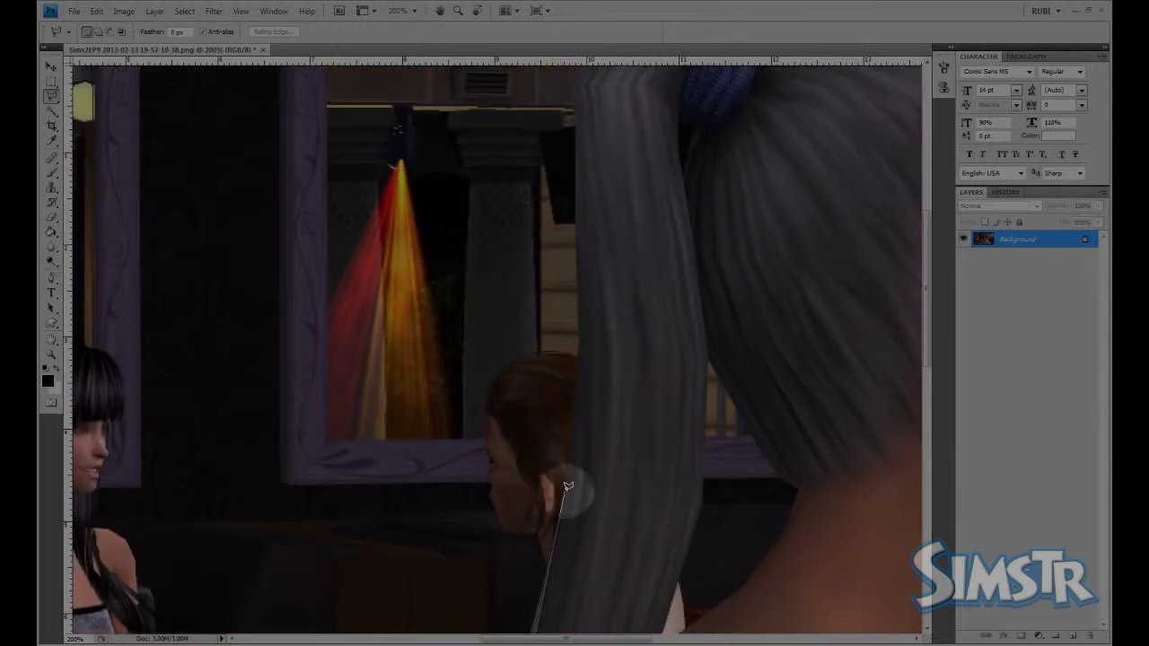
pyautogui.moveTo(571, 471)
pyautogui.mouseDown()
pyautogui.moveTo(579, 282)
pyautogui.moveTo(570, 135)
pyautogui.mouseUp()
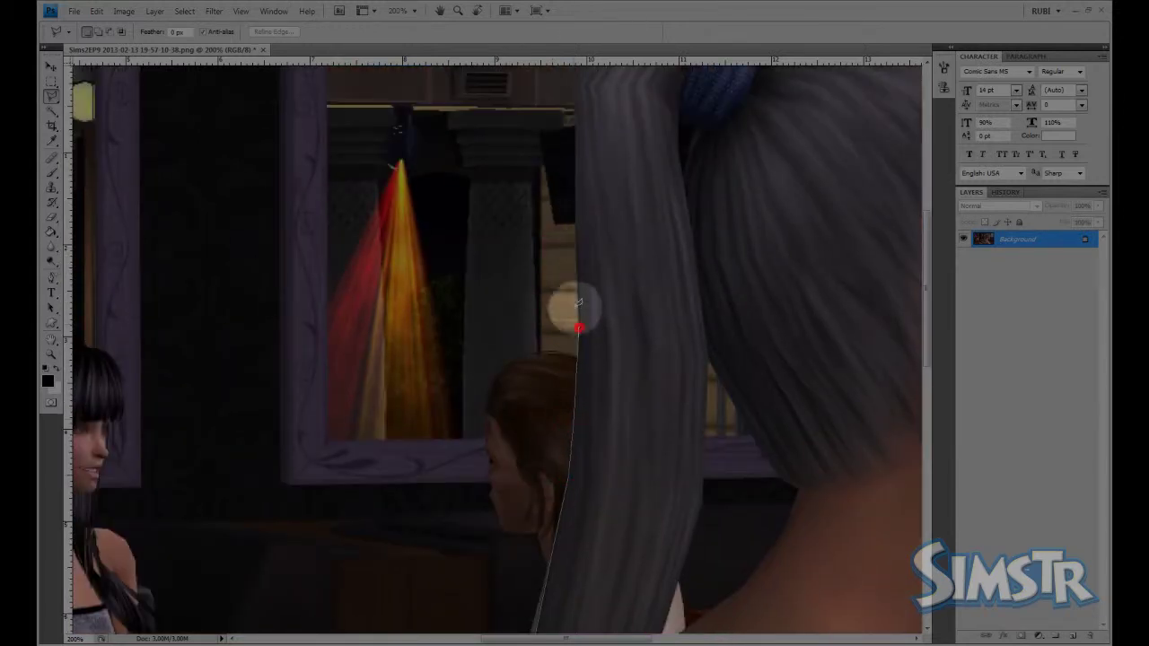
pyautogui.scroll(4, 569, 134)
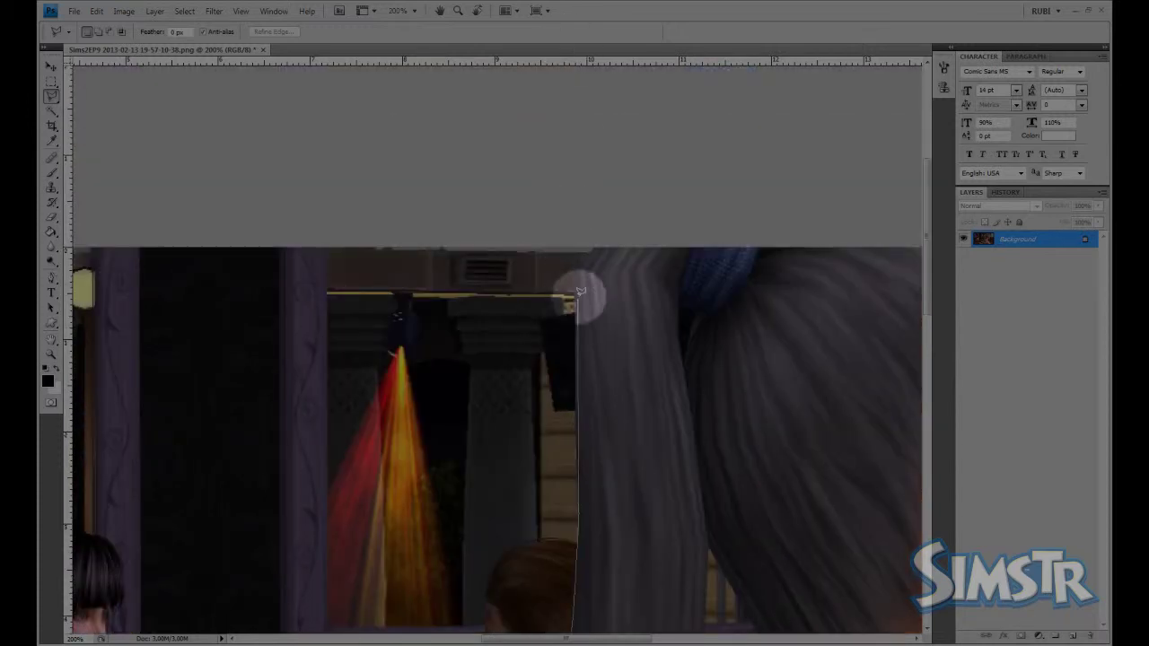
pyautogui.moveTo(576, 306)
pyautogui.mouseDown()
pyautogui.moveTo(579, 262)
pyautogui.moveTo(1026, 210)
pyautogui.mouseUp()
pyautogui.click(669, 206)
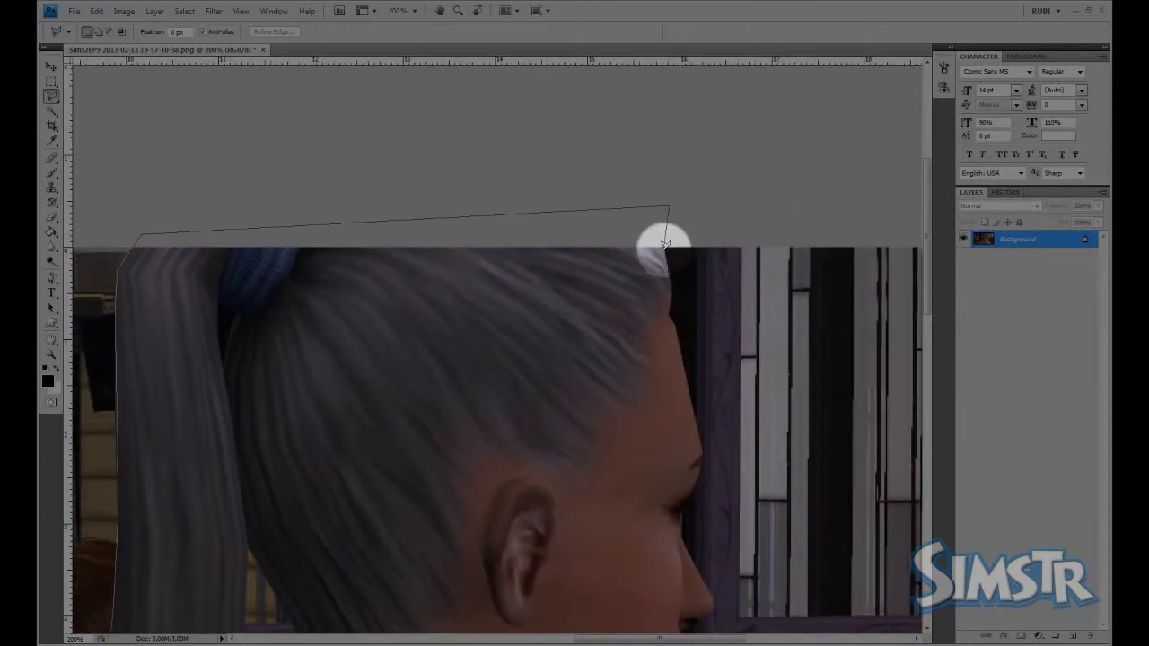
pyautogui.moveTo(665, 244); pyautogui.dragTo(672, 281)
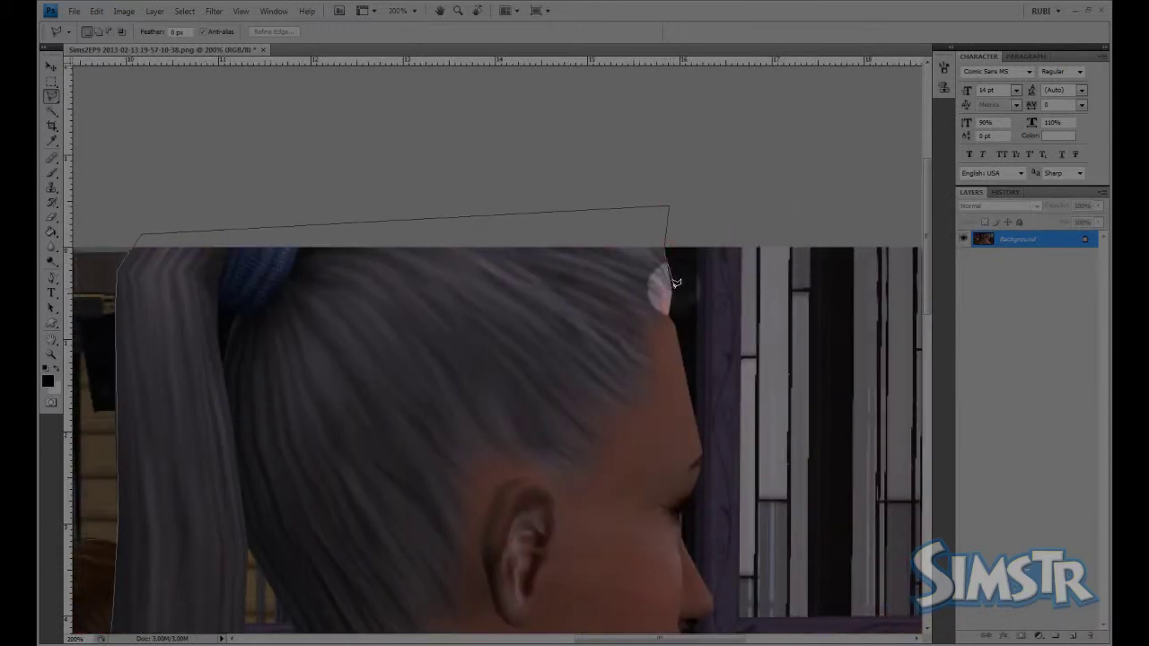
# Step: Trace the outline down the forehead, past the eye, and around the nose
pyautogui.click(673, 292)
pyautogui.click(667, 313)
pyautogui.click(699, 449)
pyautogui.click(706, 458)
pyautogui.click(692, 507)
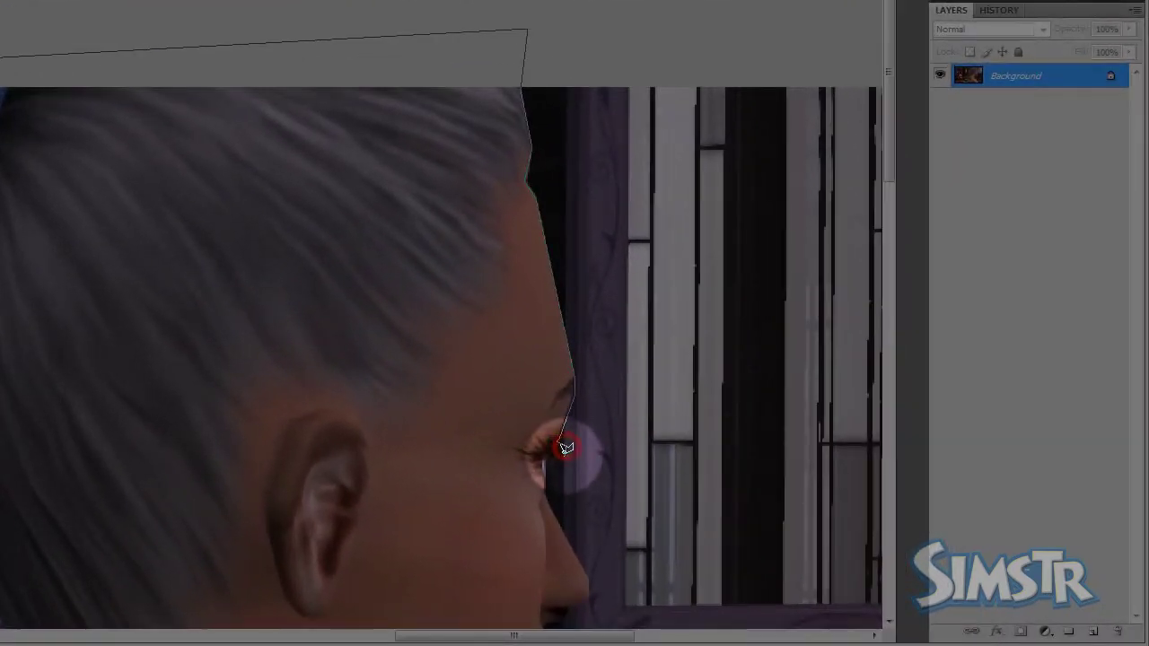
pyautogui.click(554, 456)
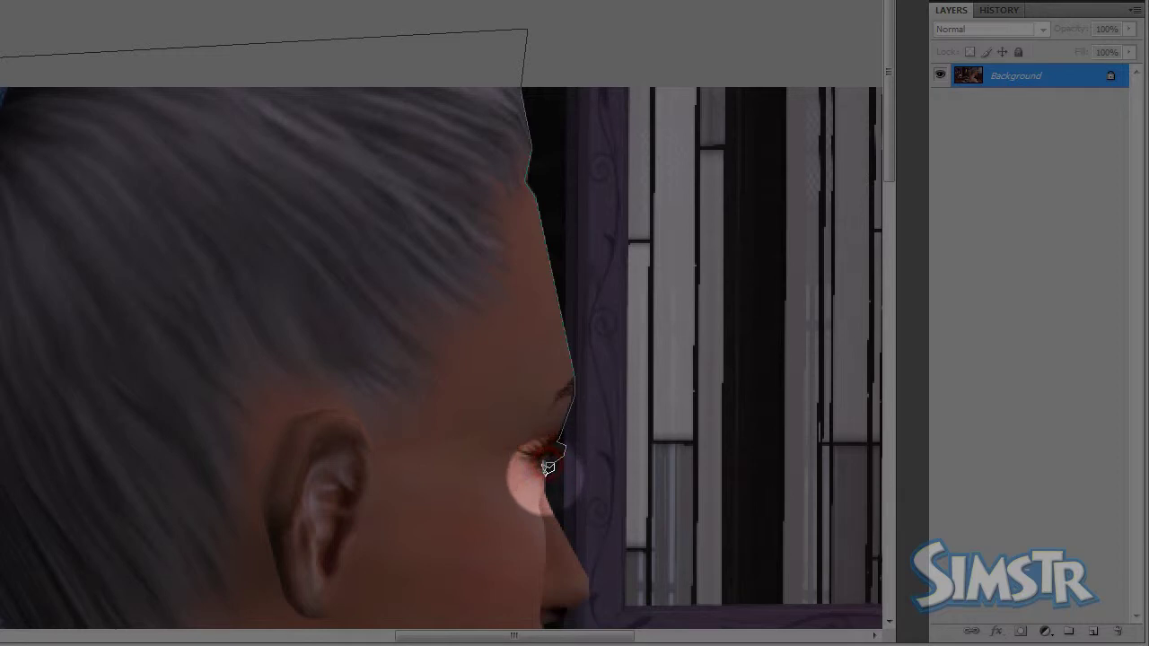
pyautogui.click(548, 485)
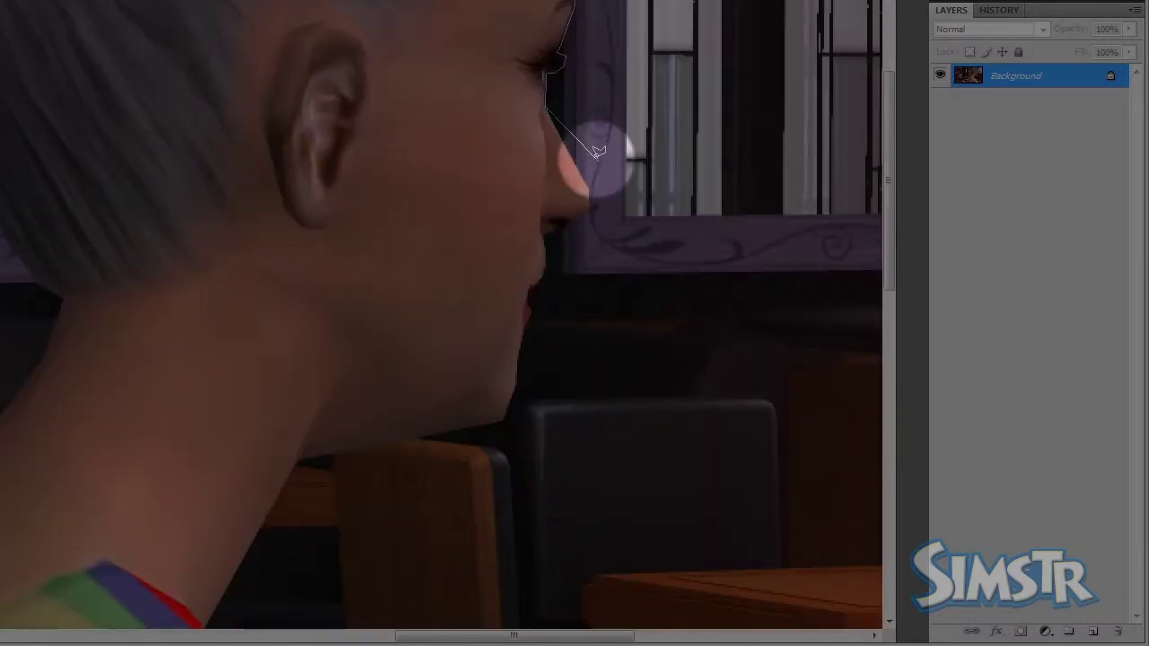
pyautogui.click(566, 138)
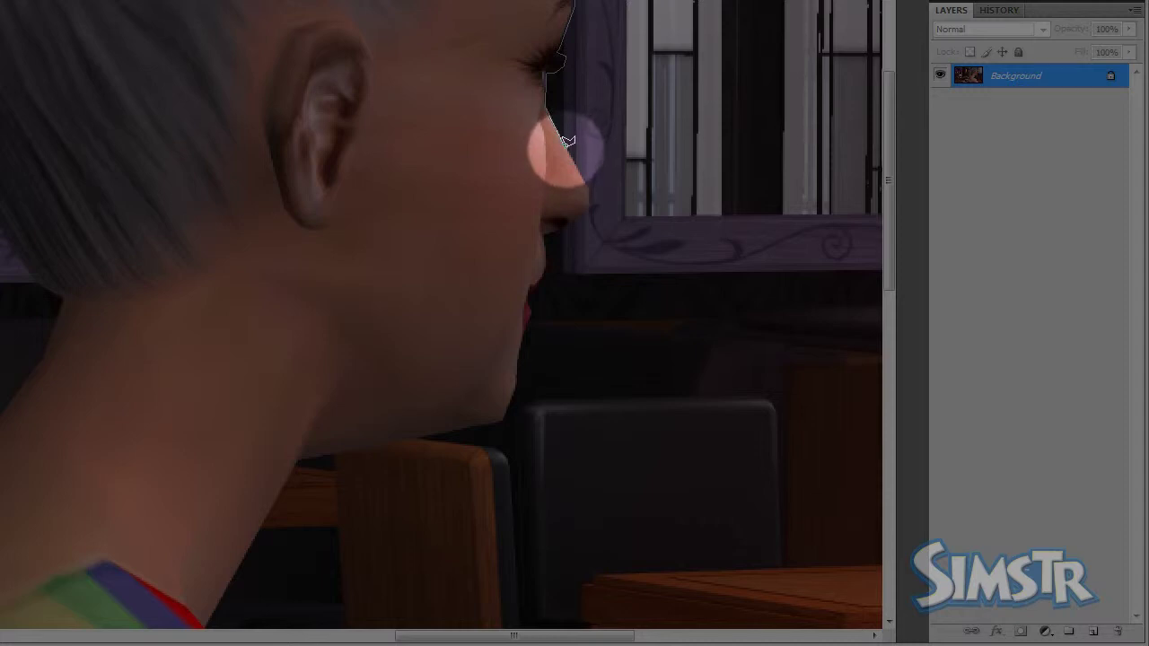
pyautogui.click(591, 181)
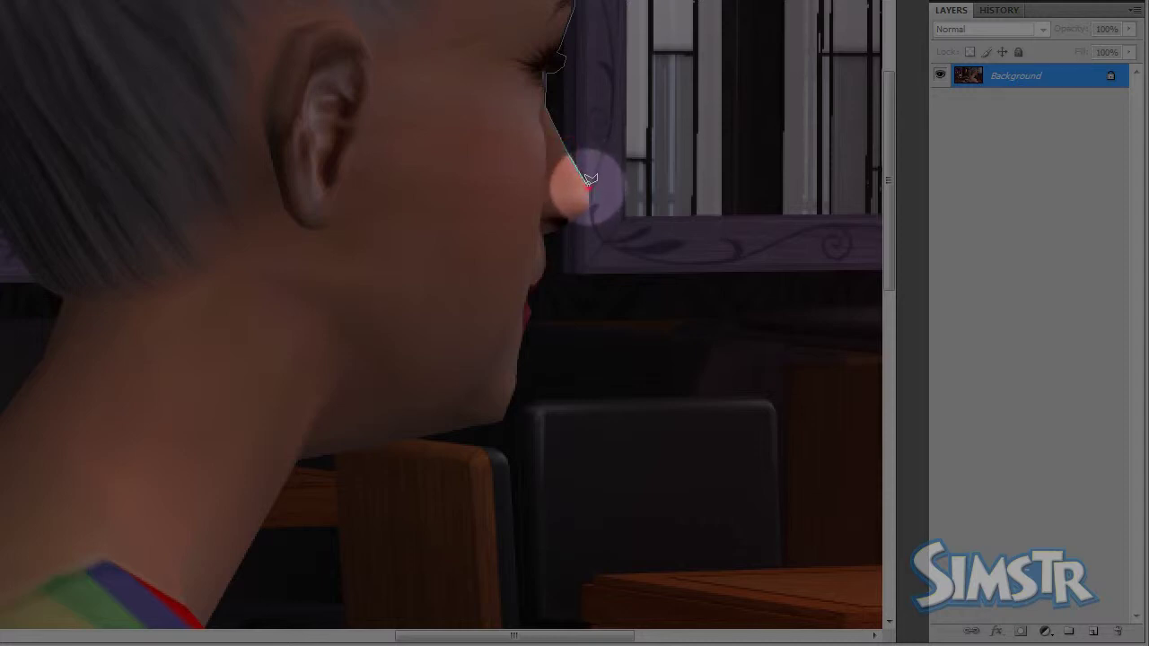
pyautogui.click(590, 207)
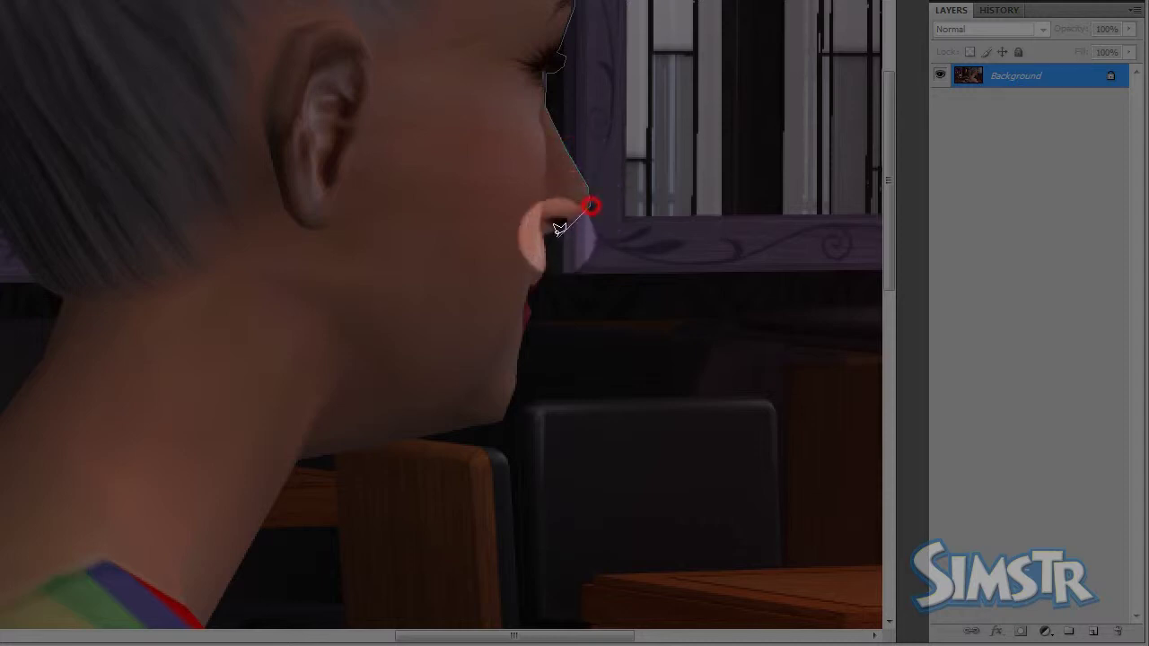
pyautogui.click(542, 226)
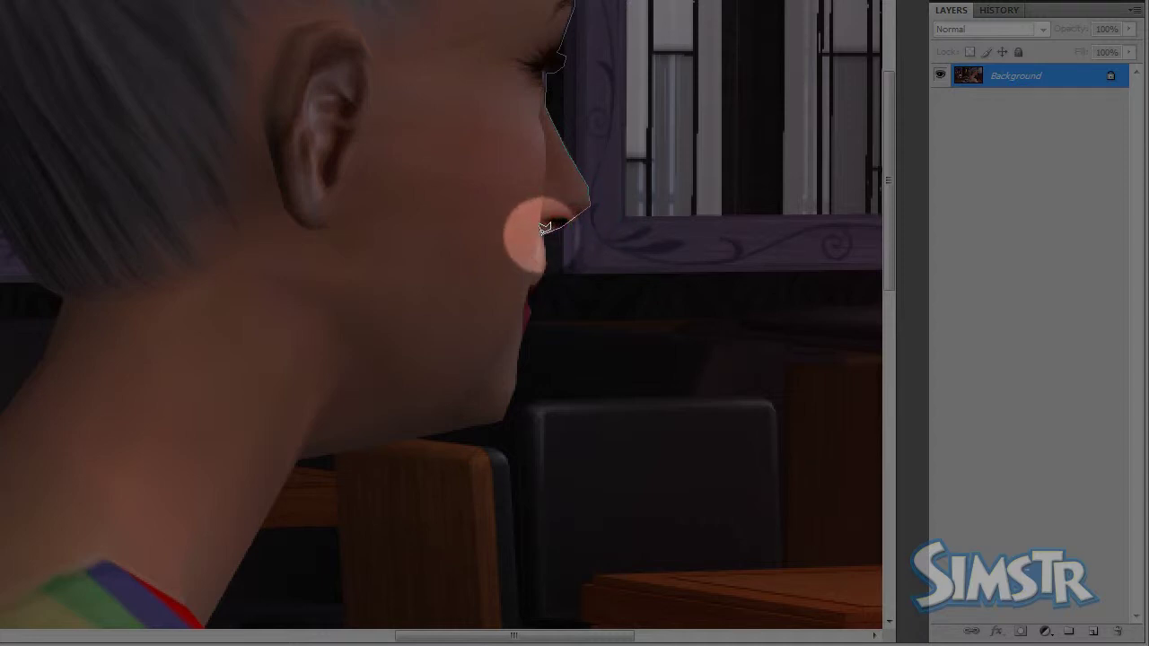
# Step: Continue the outline around the lips, chin and jaw to where it meets the neck
pyautogui.click(546, 248)
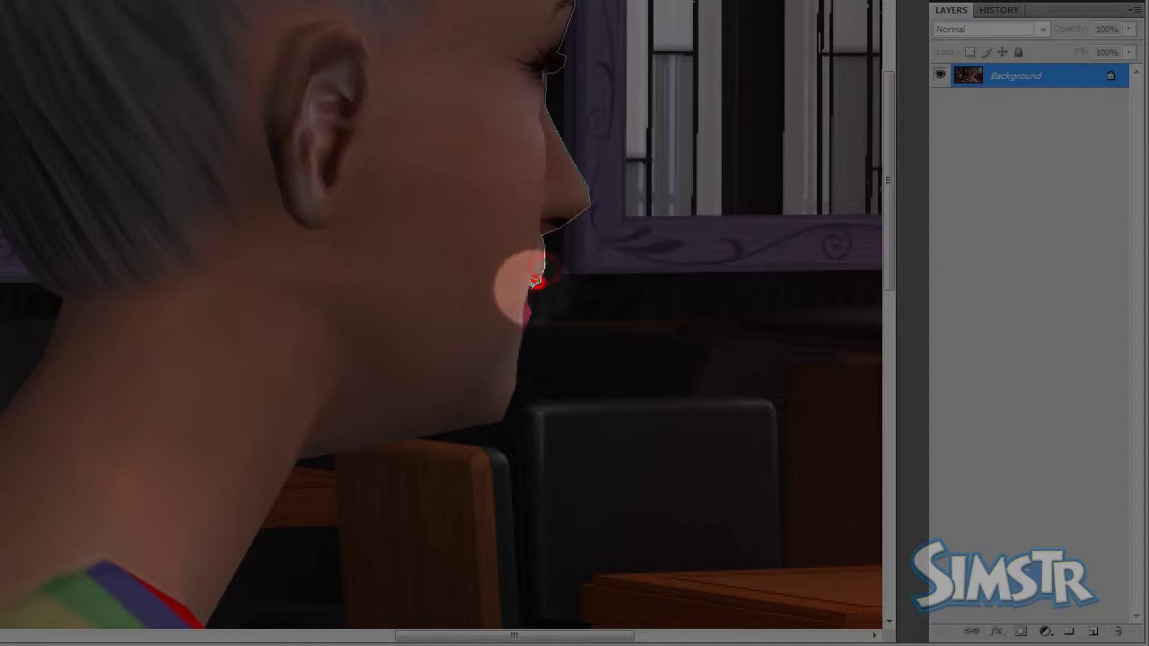
pyautogui.click(533, 285)
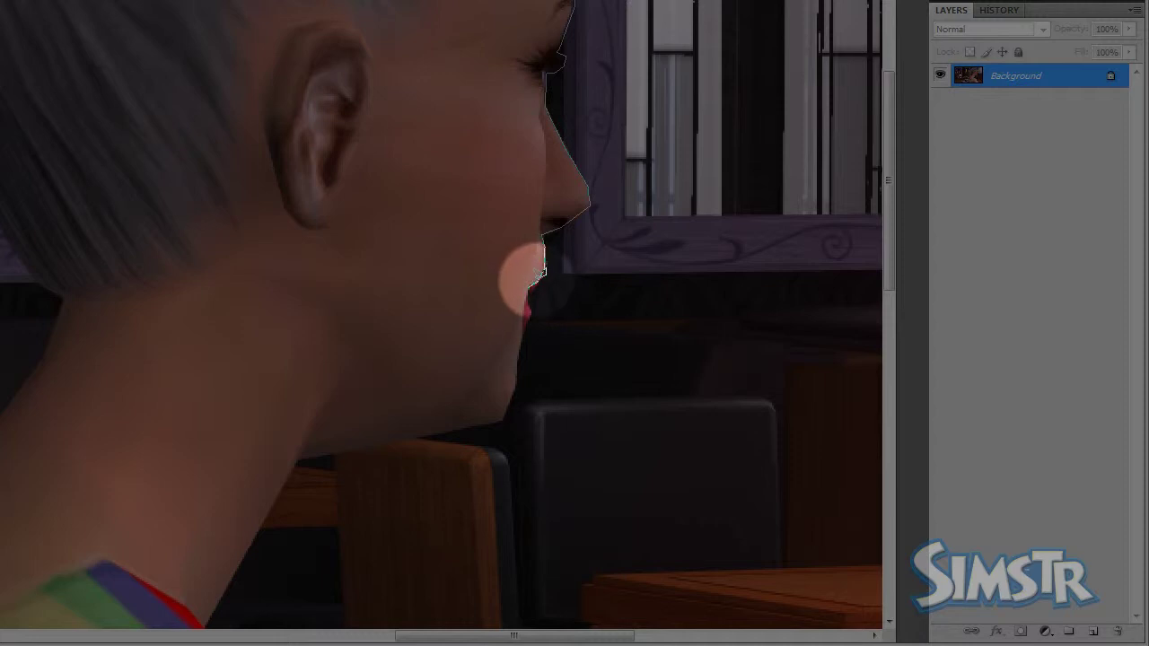
pyautogui.click(537, 286)
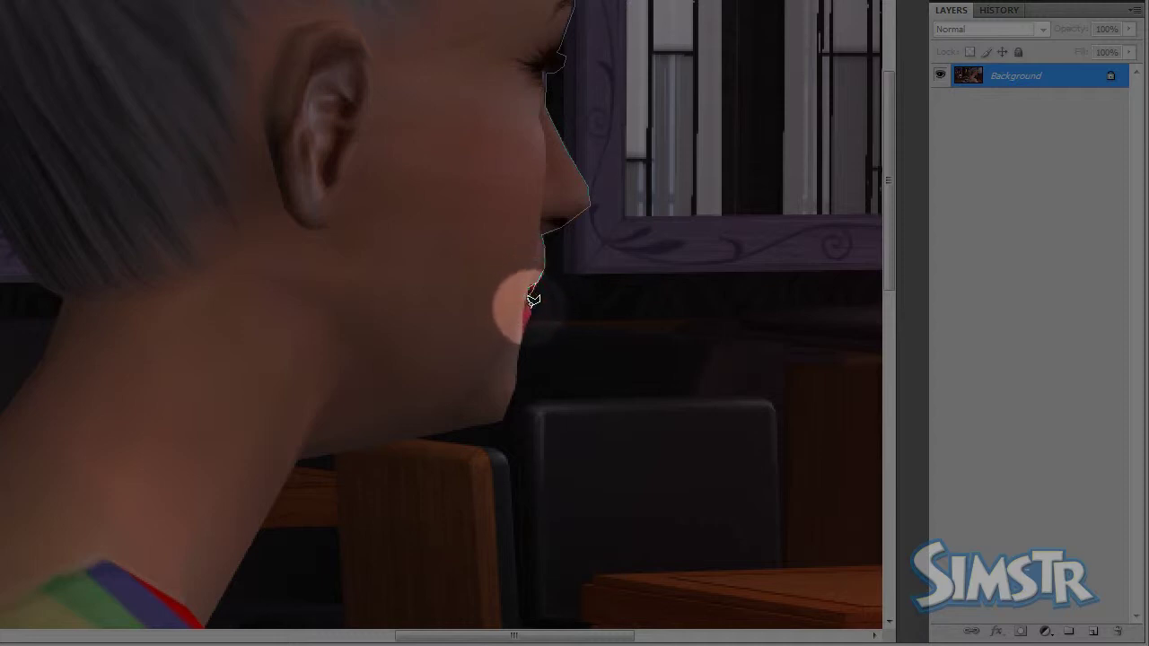
pyautogui.click(531, 307)
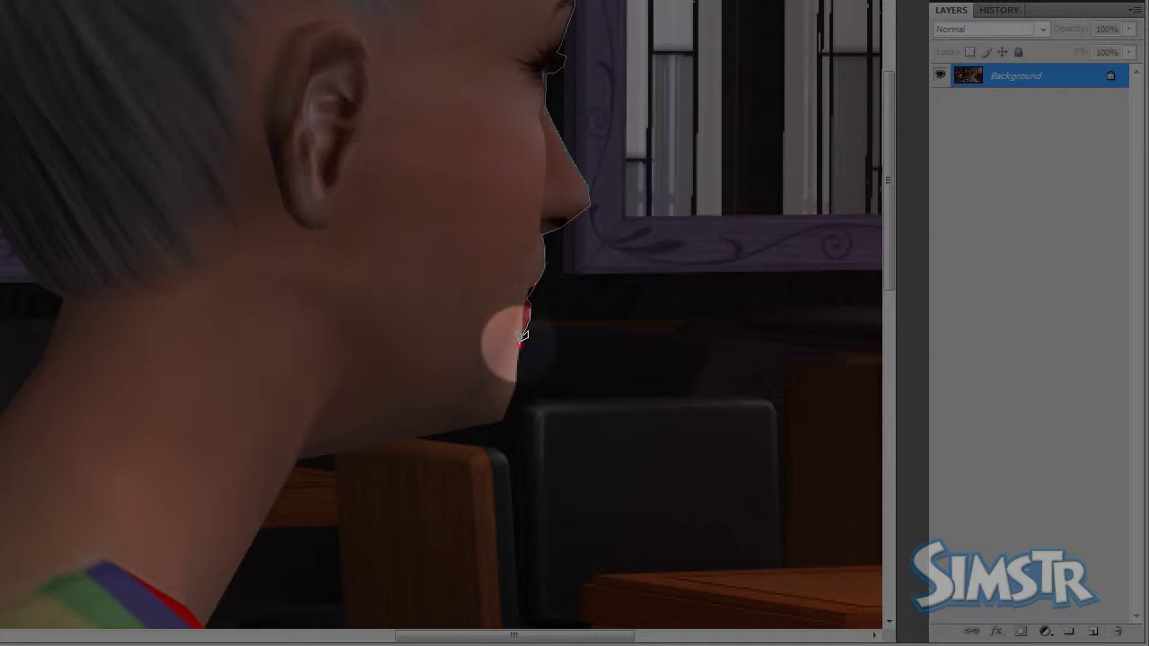
pyautogui.click(522, 338)
pyautogui.click(514, 388)
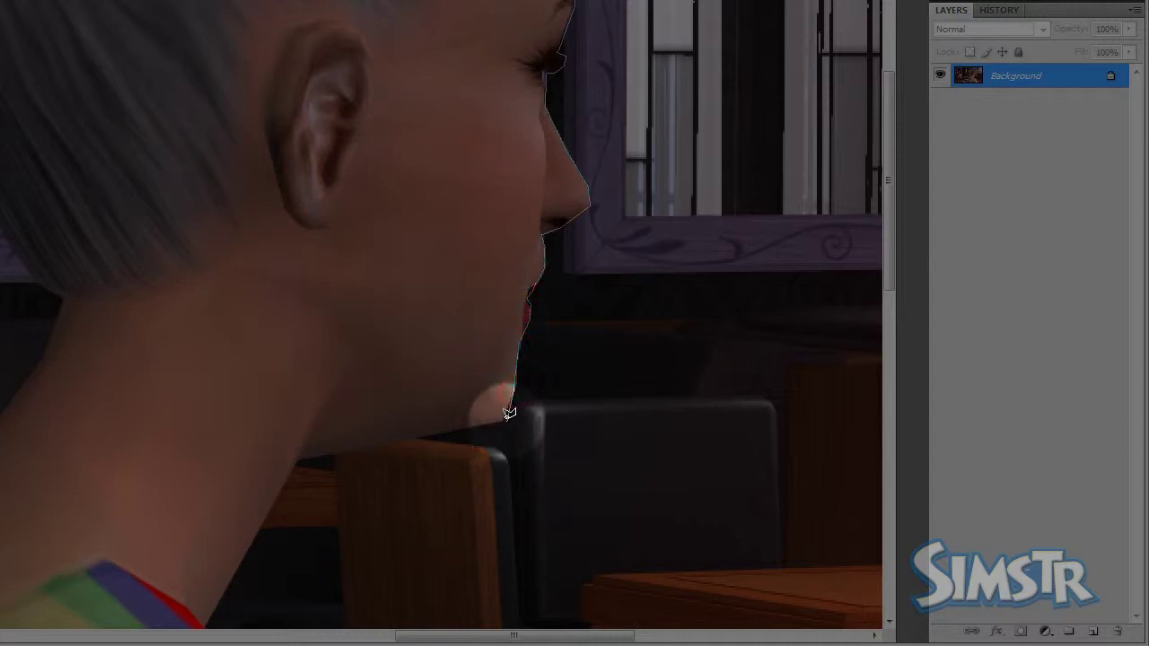
pyautogui.click(505, 419)
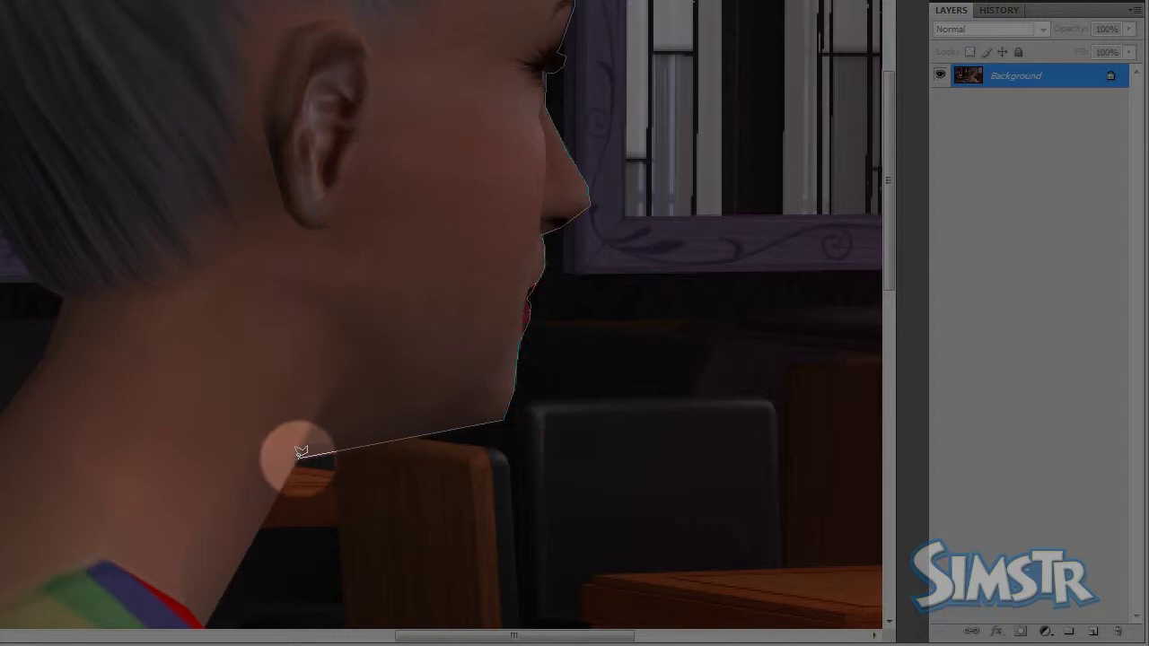
pyautogui.click(299, 459)
# Step: Carry the outline along the neck and shoulder to below the image's bottom edge
pyautogui.scroll(-5, 248, 546)
pyautogui.click(206, 199)
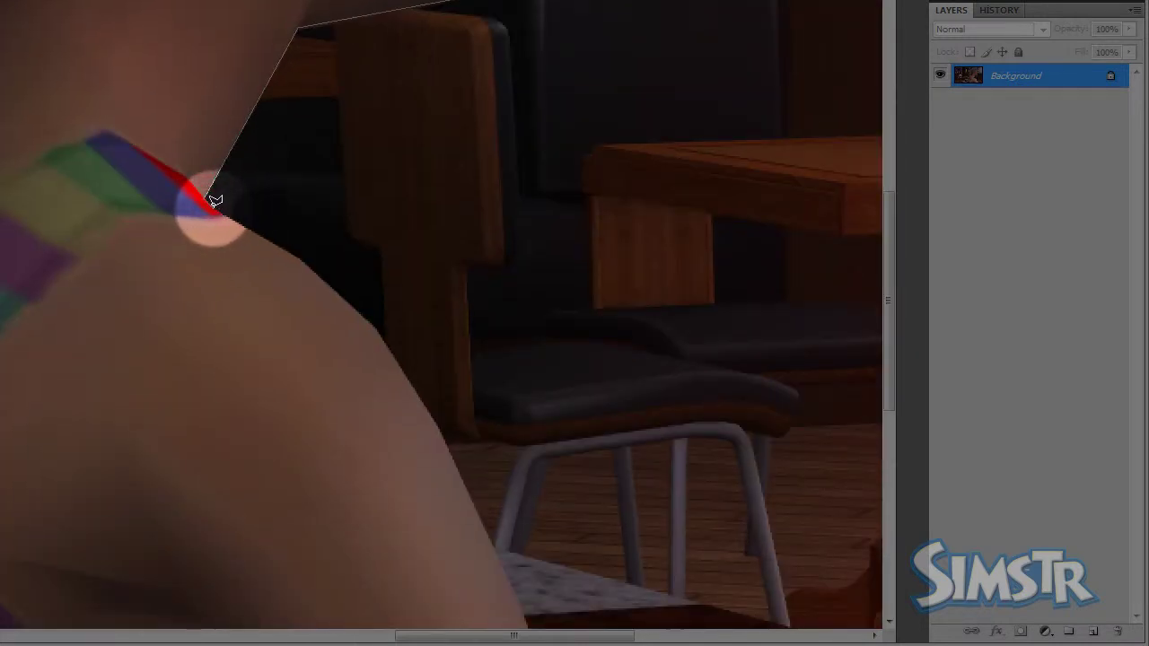
pyautogui.click(237, 219)
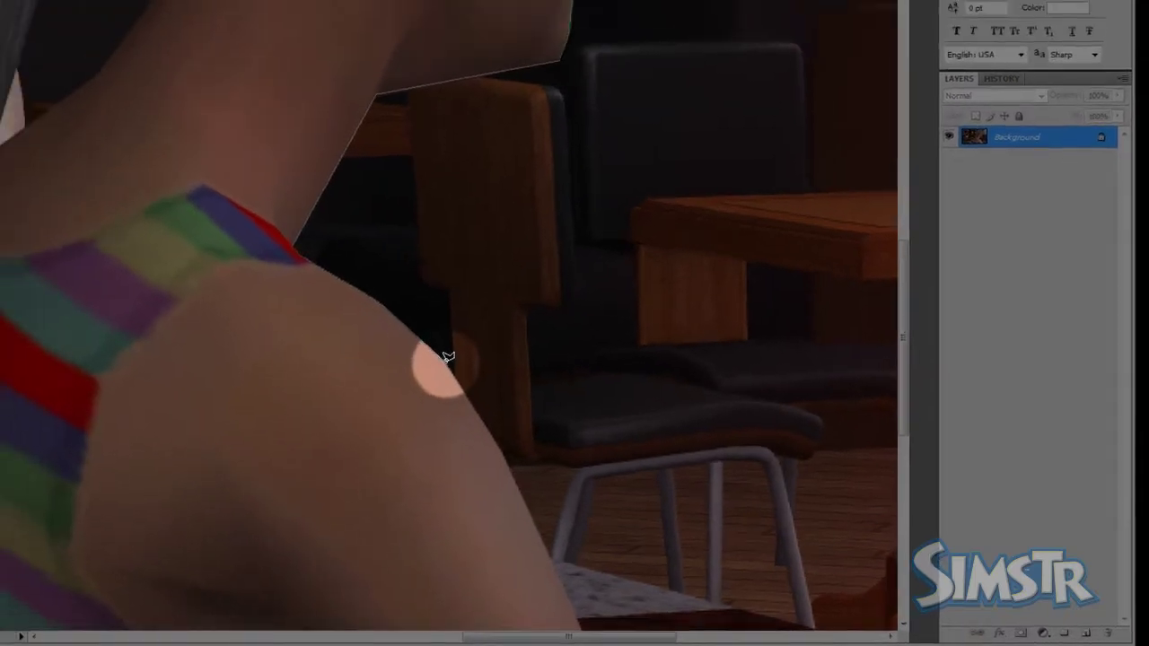
pyautogui.click(561, 420)
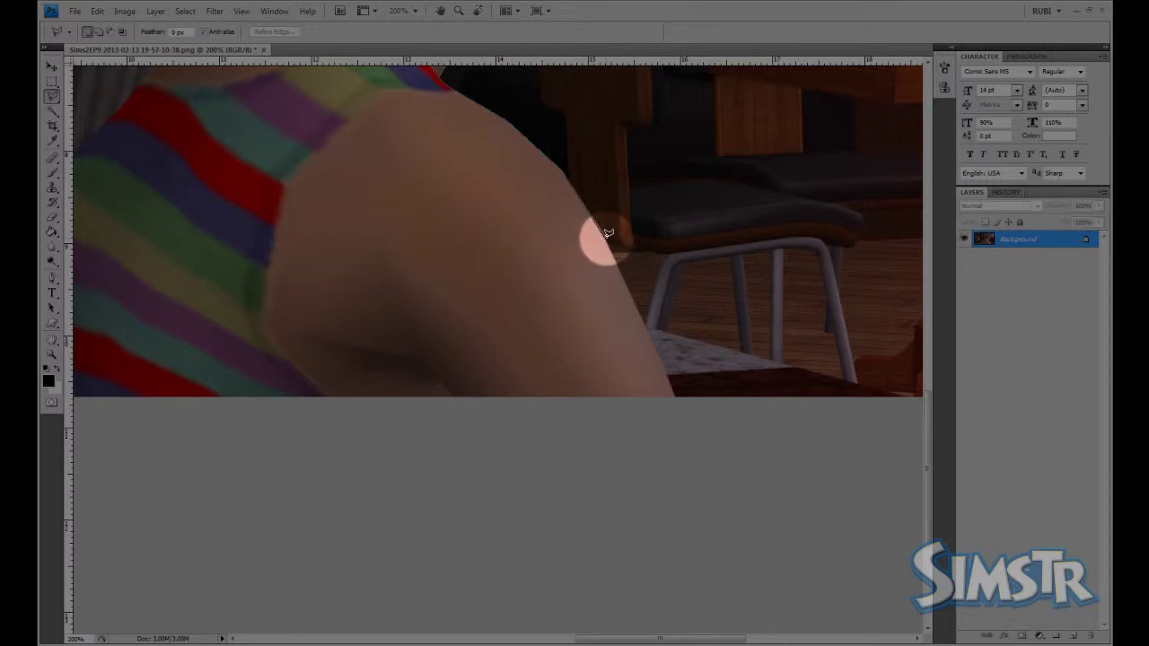
pyautogui.click(606, 233)
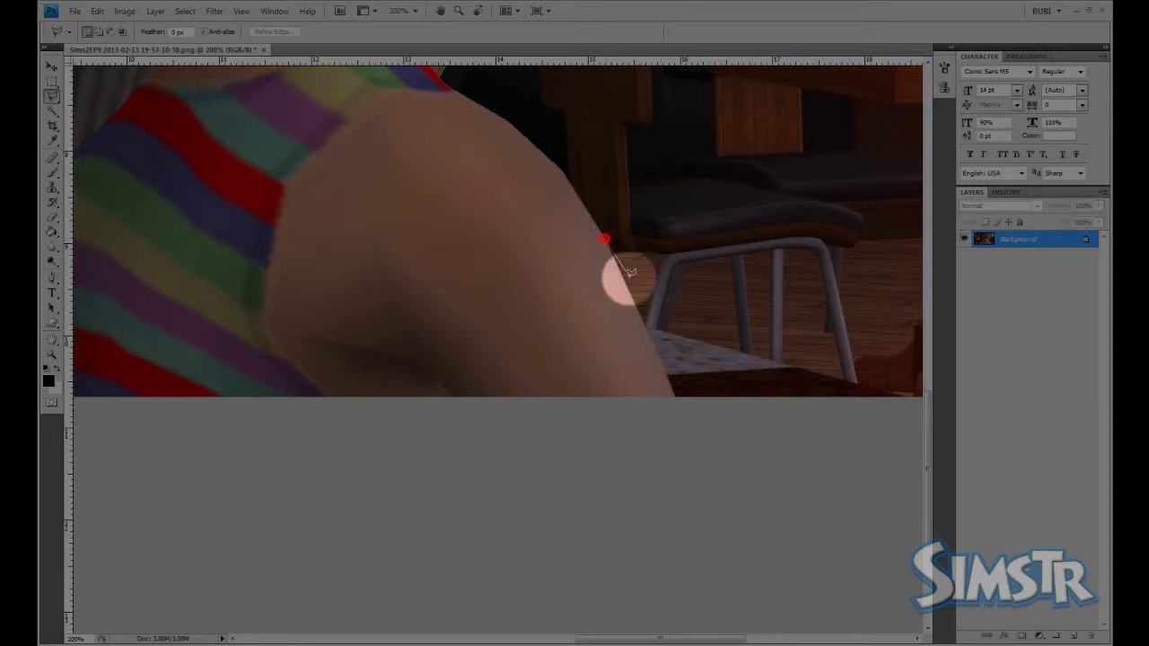
pyautogui.click(696, 431)
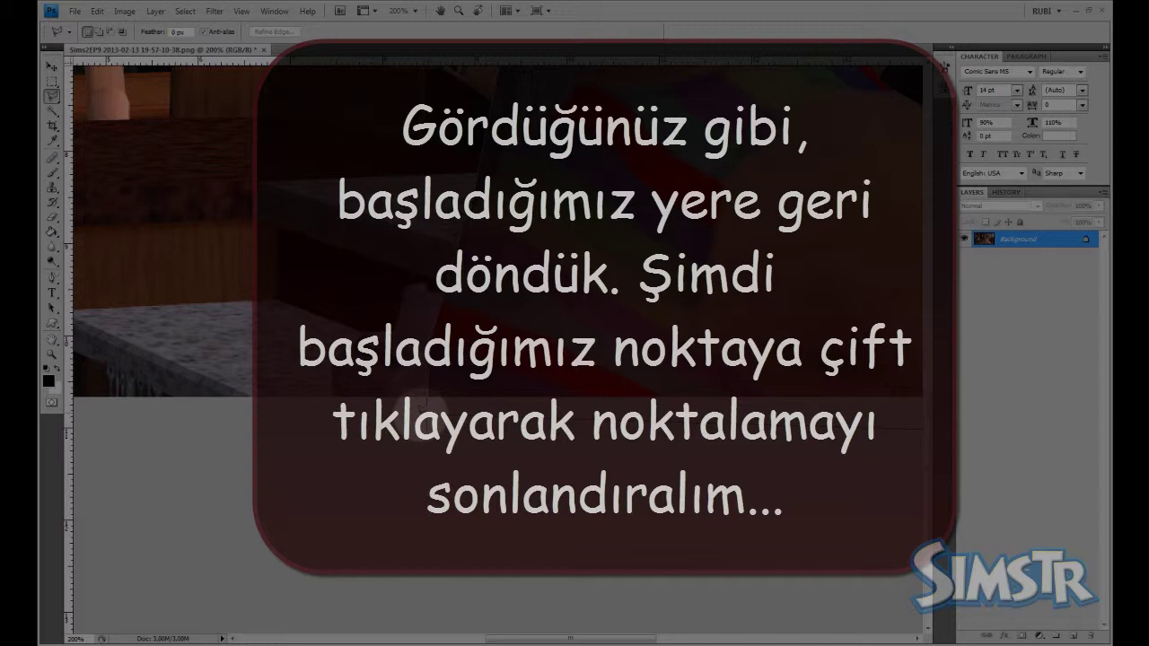
# Step: Close the woman's outline, zoom in on the printer-side edge, and reselect Polygonal Lasso
pyautogui.click(422, 413)
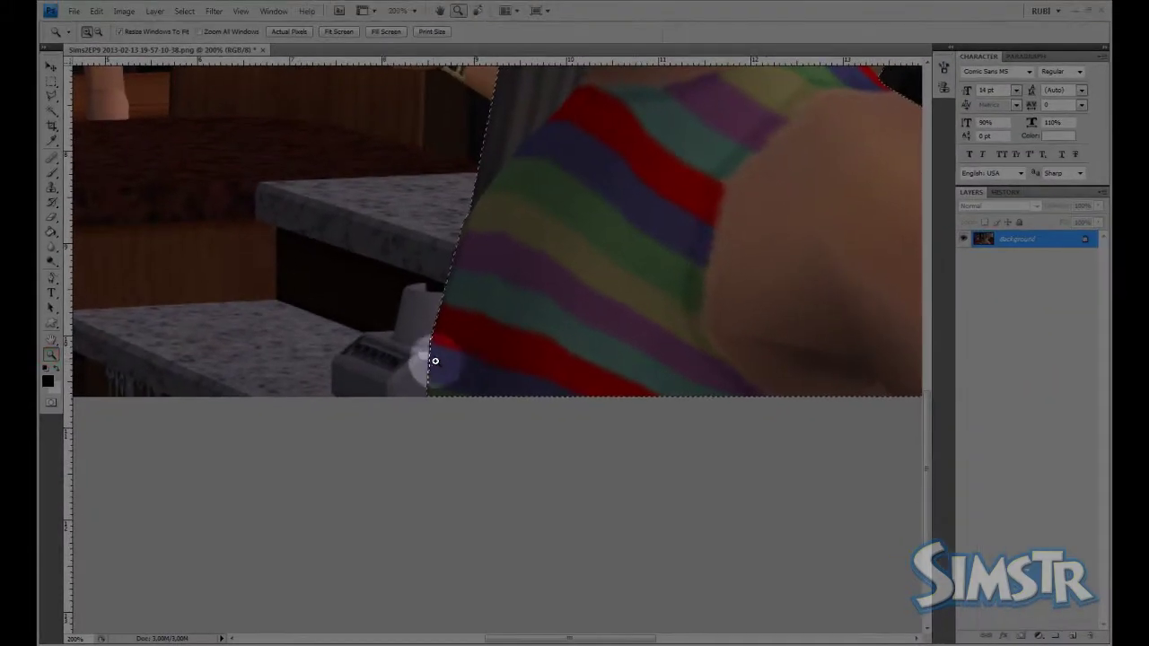
pyautogui.click(432, 360)
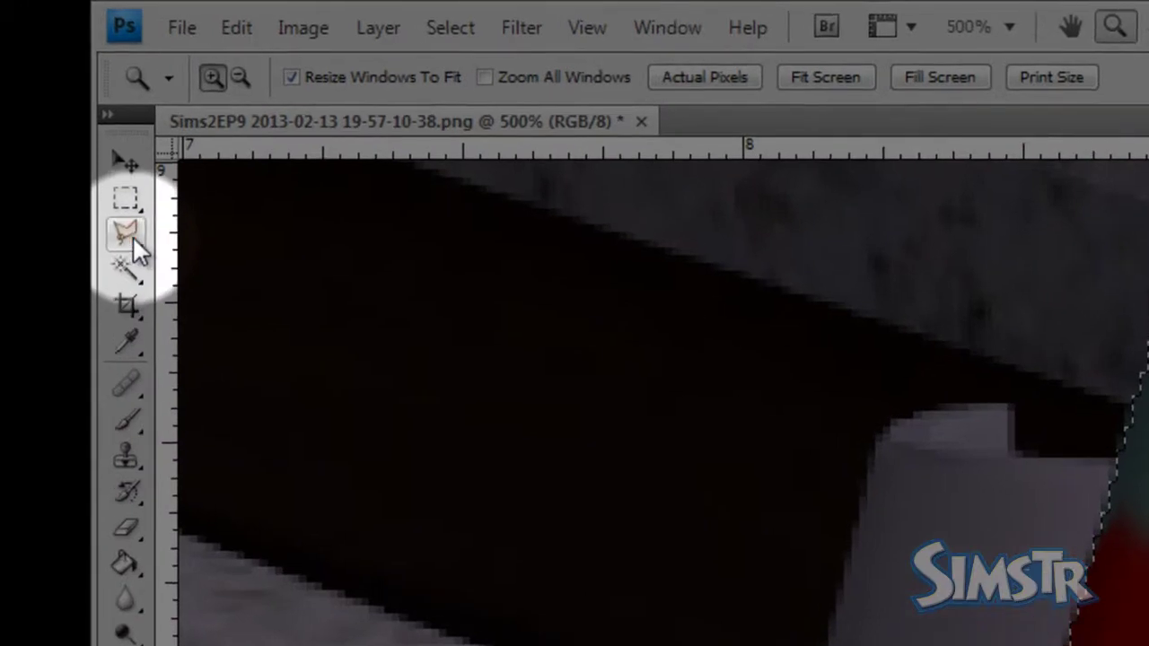
pyautogui.click(132, 235)
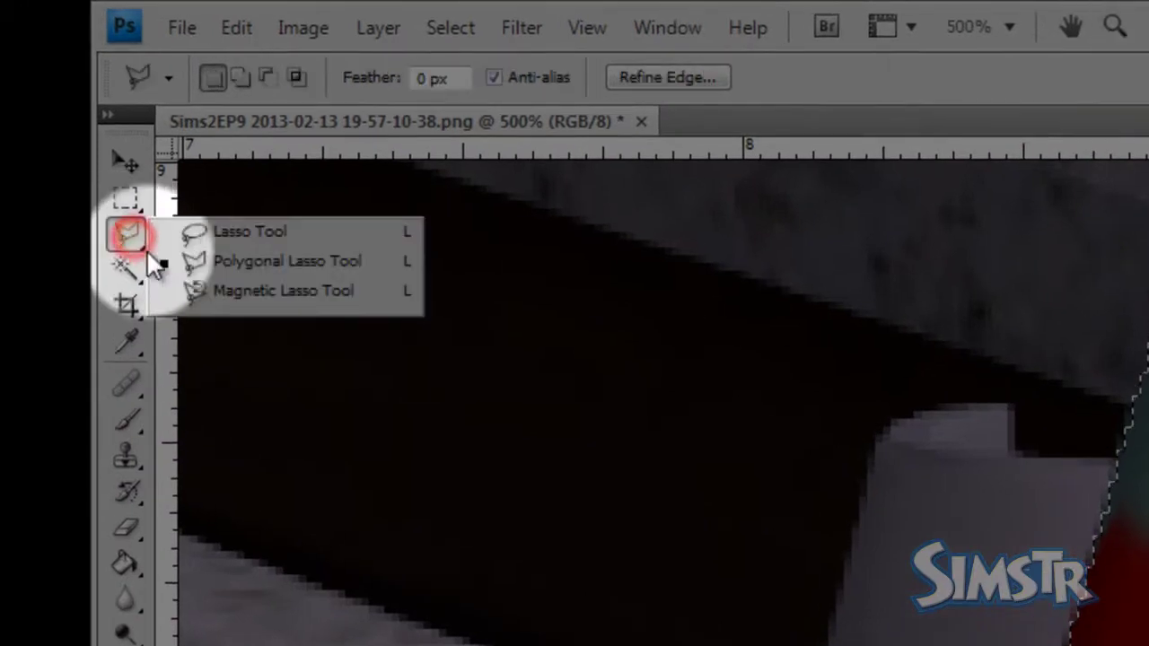
pyautogui.click(337, 265)
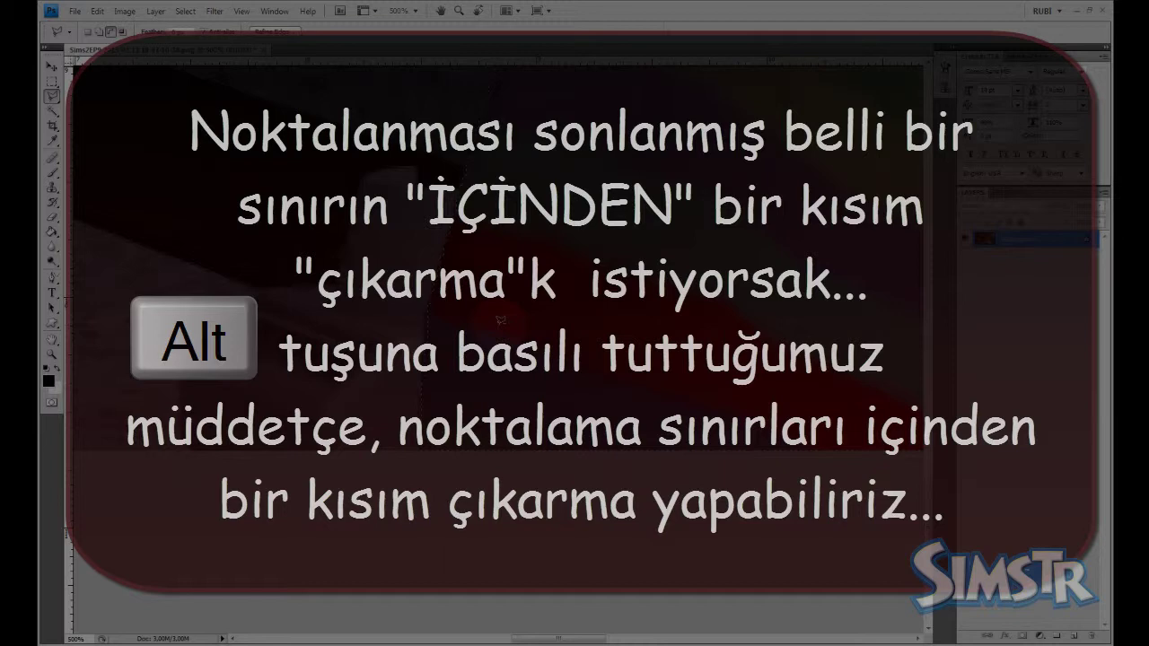
# Step: Subtract a small polygonal notch from the woman's selection with Alt-clicks
pyautogui.keyDown('alt'); pyautogui.click(501, 320); pyautogui.keyUp('alt')
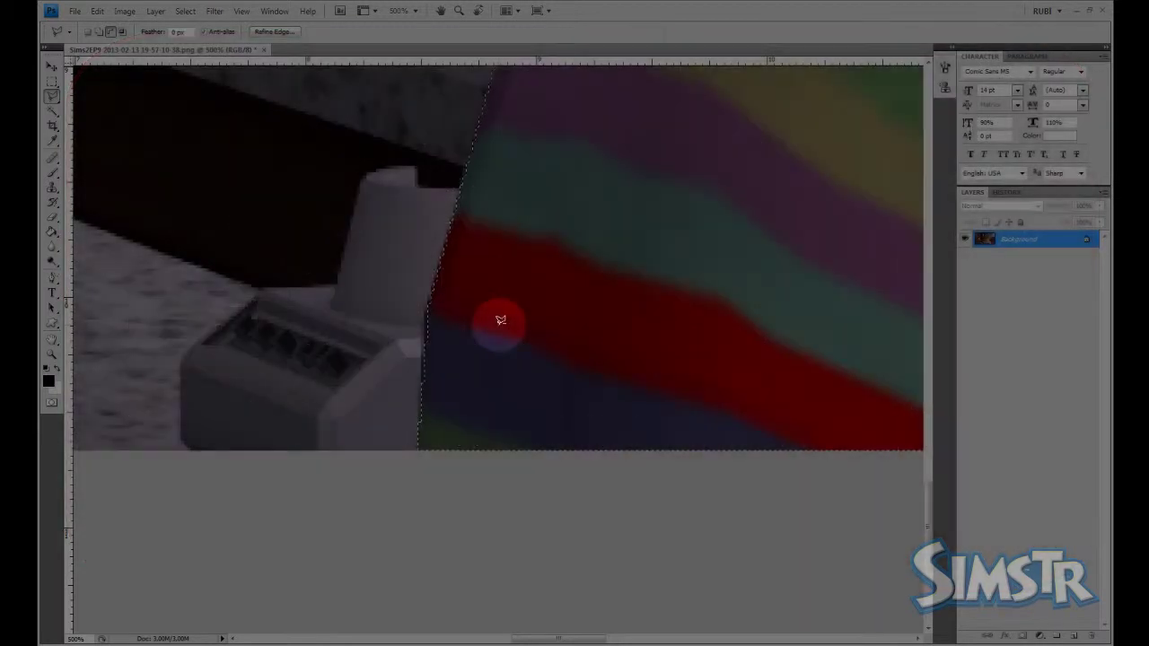
pyautogui.click(355, 262)
pyautogui.click(459, 302)
pyautogui.click(398, 372)
pyautogui.click(320, 359)
pyautogui.click(353, 268)
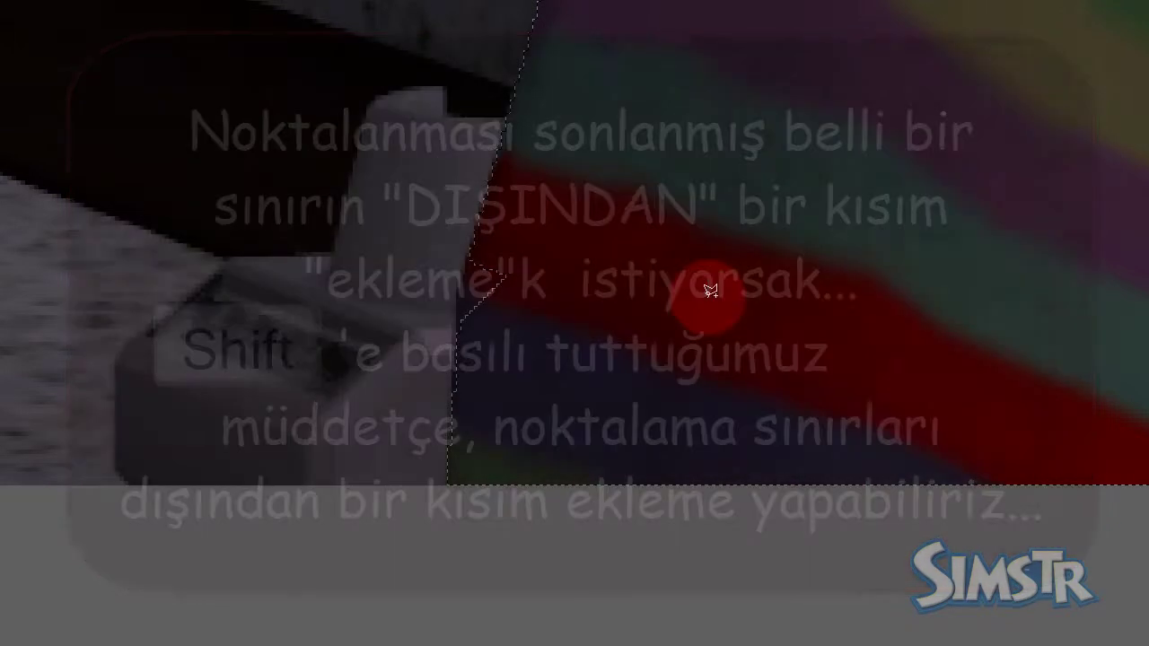
# Step: Add a four-cornered polygon around the printer to the selection with Shift-clicks
pyautogui.keyDown('shift'); pyautogui.click(556, 227); pyautogui.keyUp('shift')
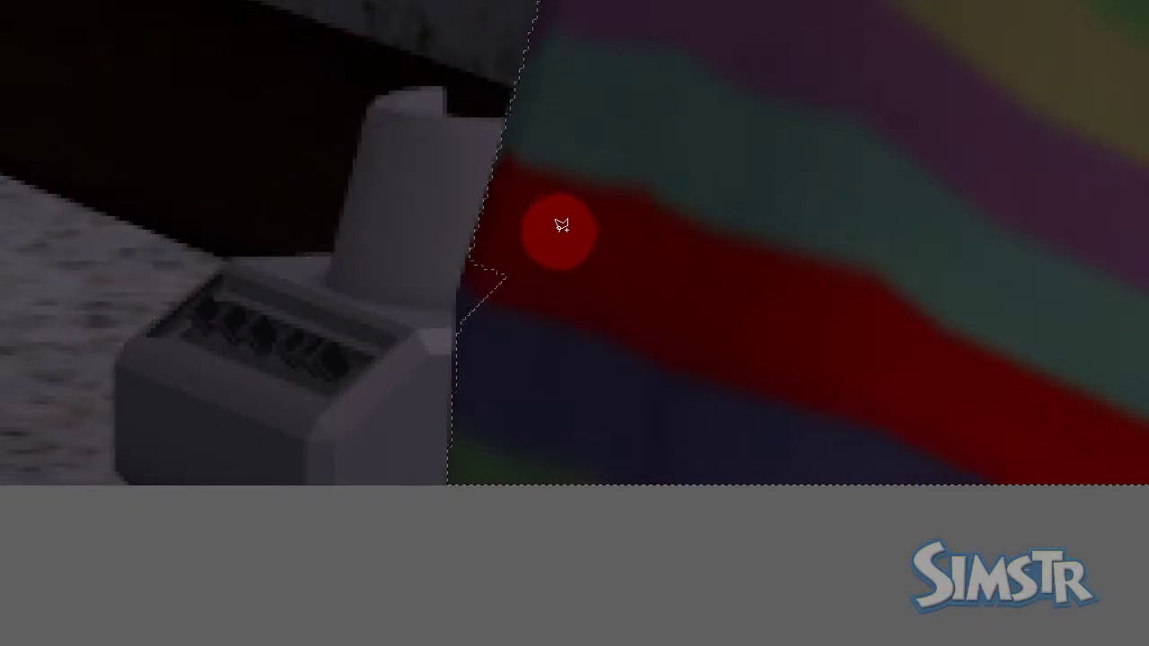
pyautogui.click(368, 224)
pyautogui.click(345, 379)
pyautogui.click(556, 381)
pyautogui.click(559, 235)
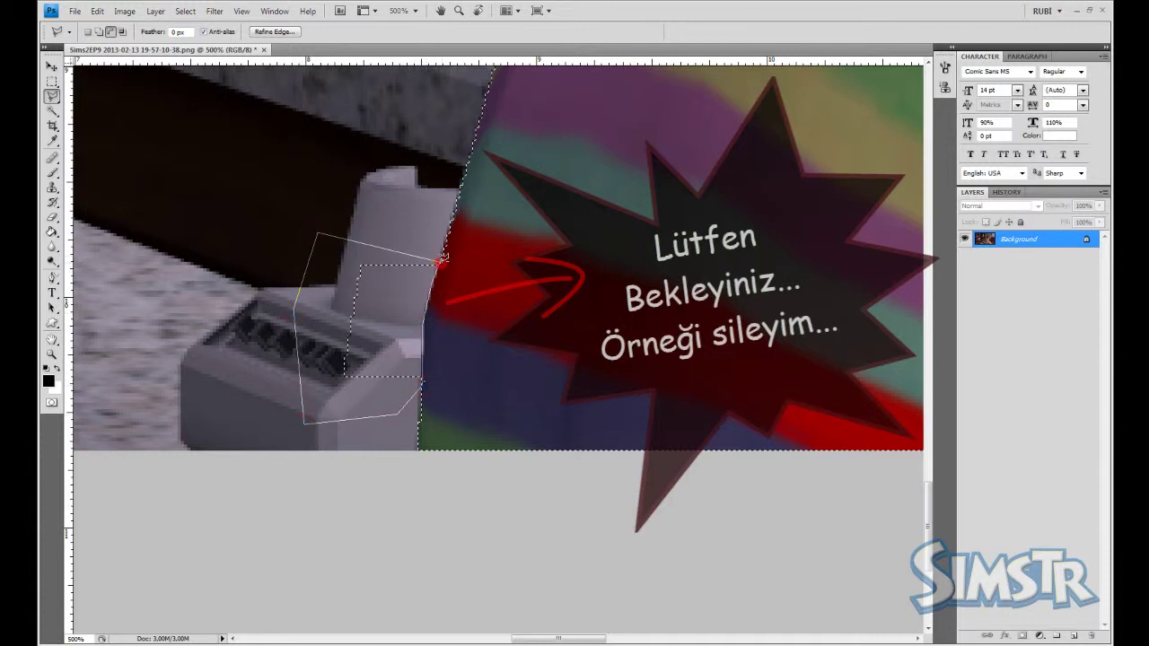
# Step: Finish the sample printer outline and fit the whole screenshot on screen
pyautogui.click(441, 260)
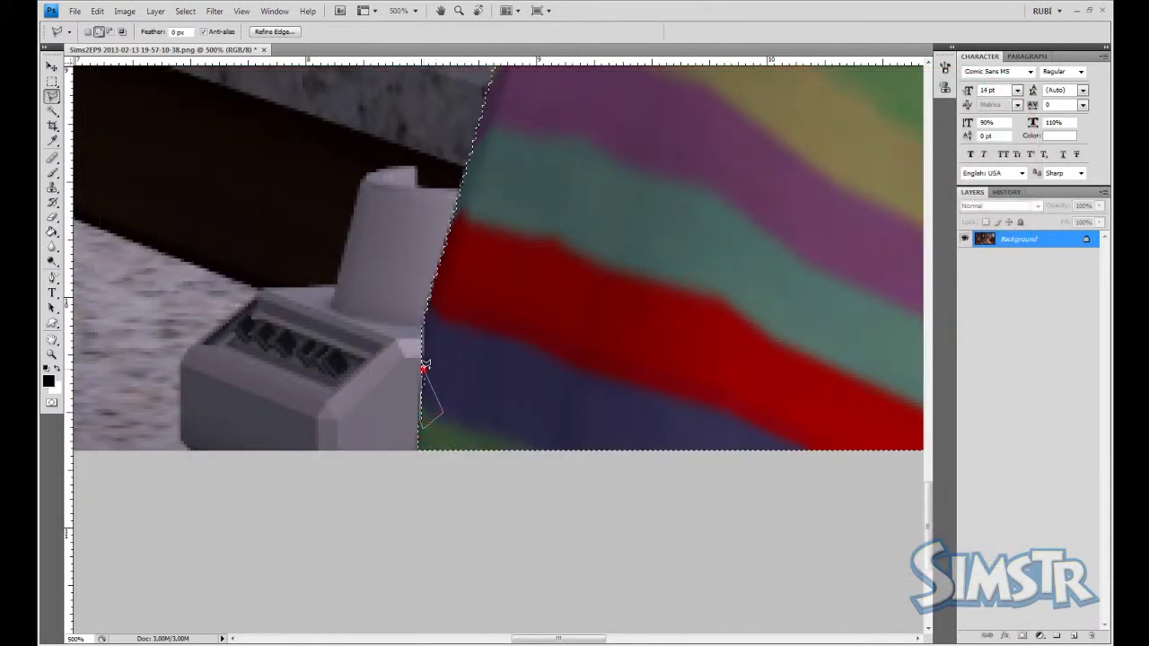
pyautogui.click(50, 352)
pyautogui.rightClick(522, 264)
pyautogui.click(564, 269)
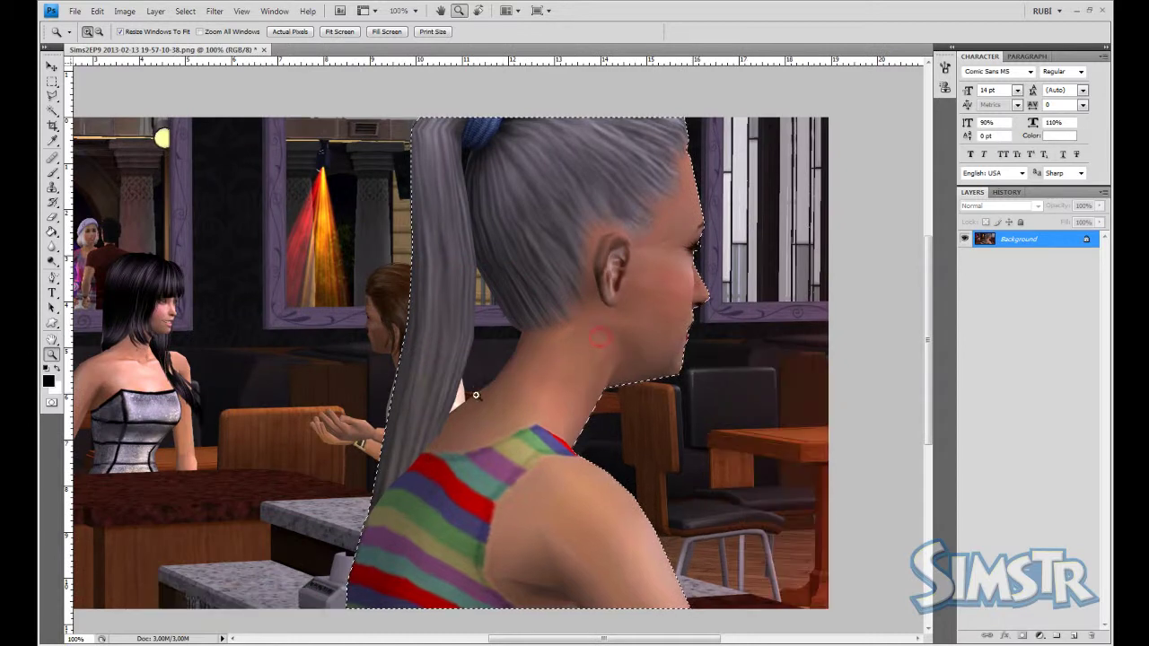
# Step: Zoom in on the neck and subtract the ponytail-neck gap from the selection with Polygonal Lasso
pyautogui.click(477, 364)
pyautogui.click(486, 337)
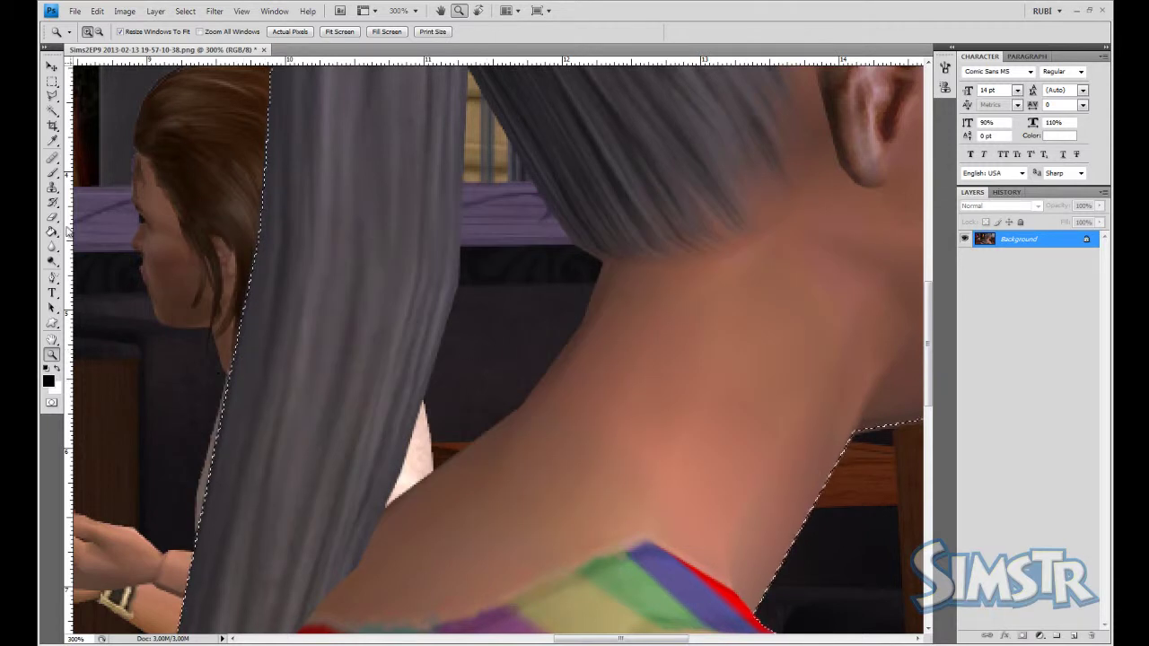
pyautogui.click(51, 95)
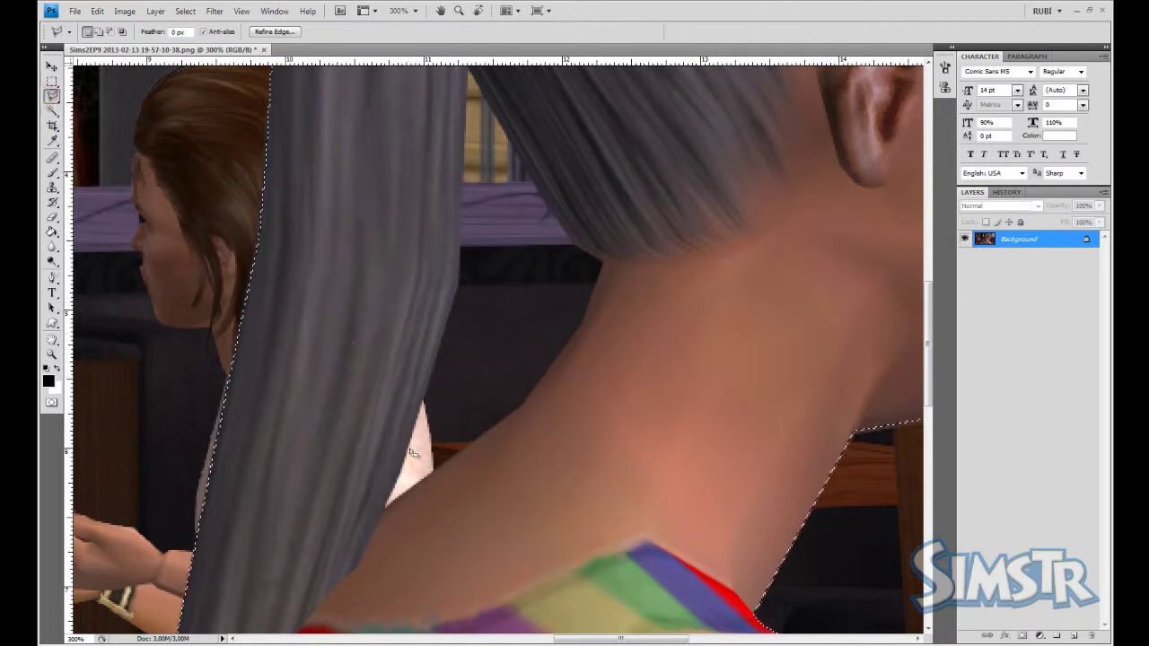
pyautogui.press('alt')
pyautogui.click(385, 504)
pyautogui.scroll(3, 464, 225)
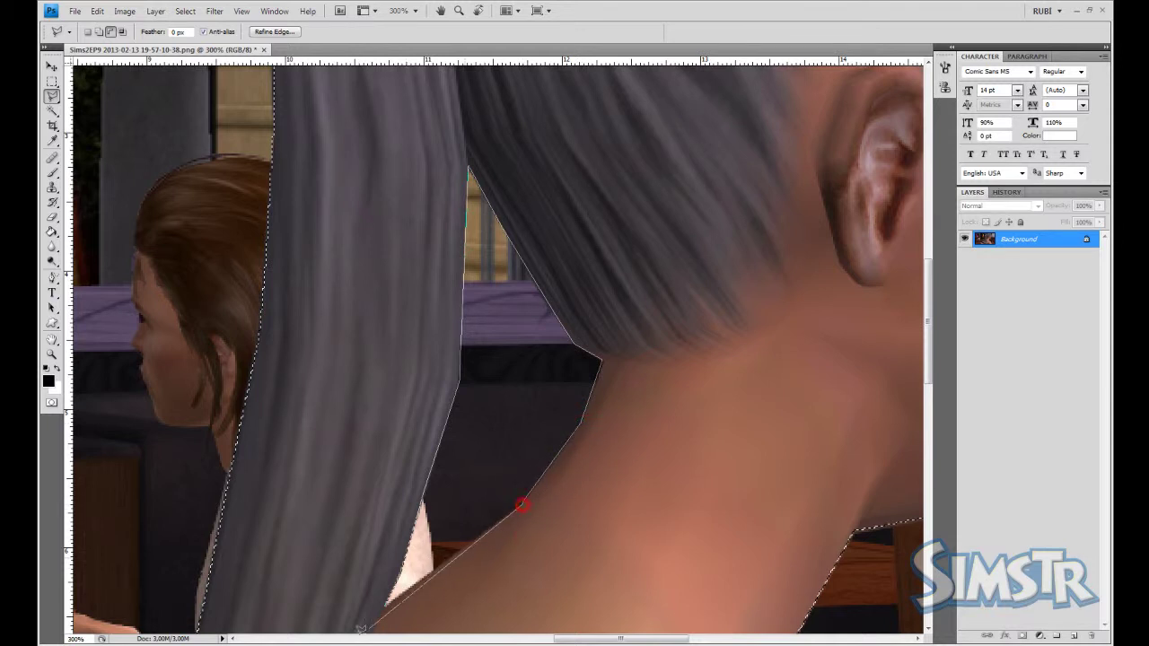
pyautogui.scroll(-1, 360, 628)
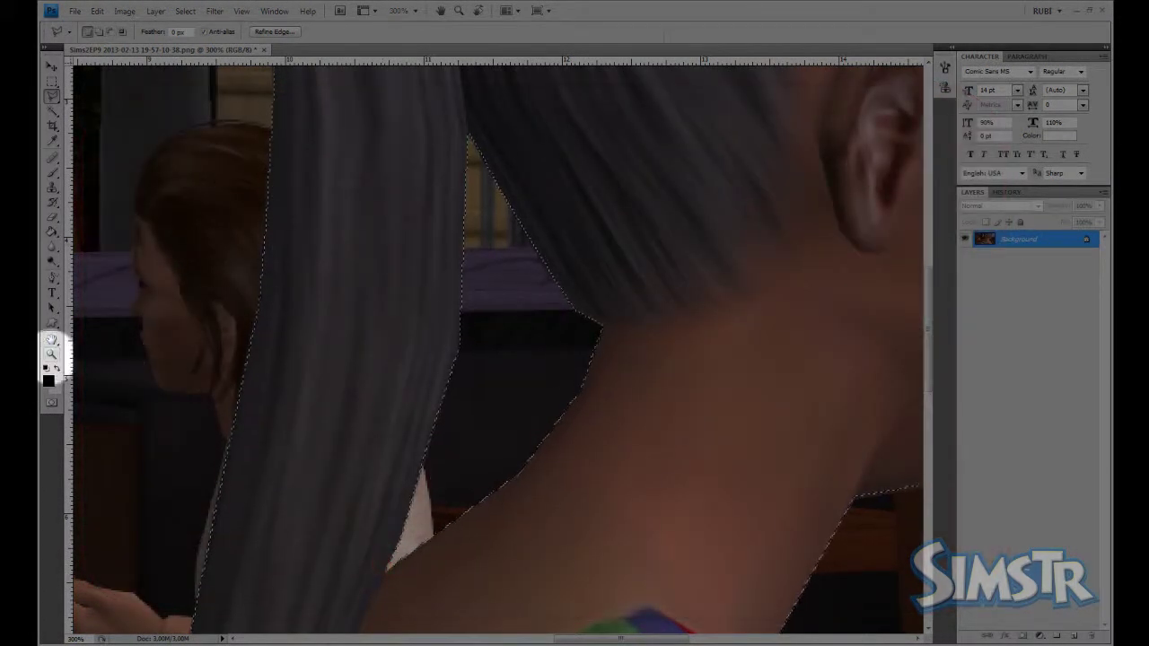
# Step: Zoom in to 600% on the forehead hairline and trace the selection along the forehead edge
pyautogui.click(52, 356)
pyautogui.keyDown('alt'); pyautogui.click(556, 216); pyautogui.keyUp('alt')
pyautogui.keyDown('alt'); pyautogui.click(575, 269); pyautogui.keyUp('alt')
pyautogui.click(692, 282)
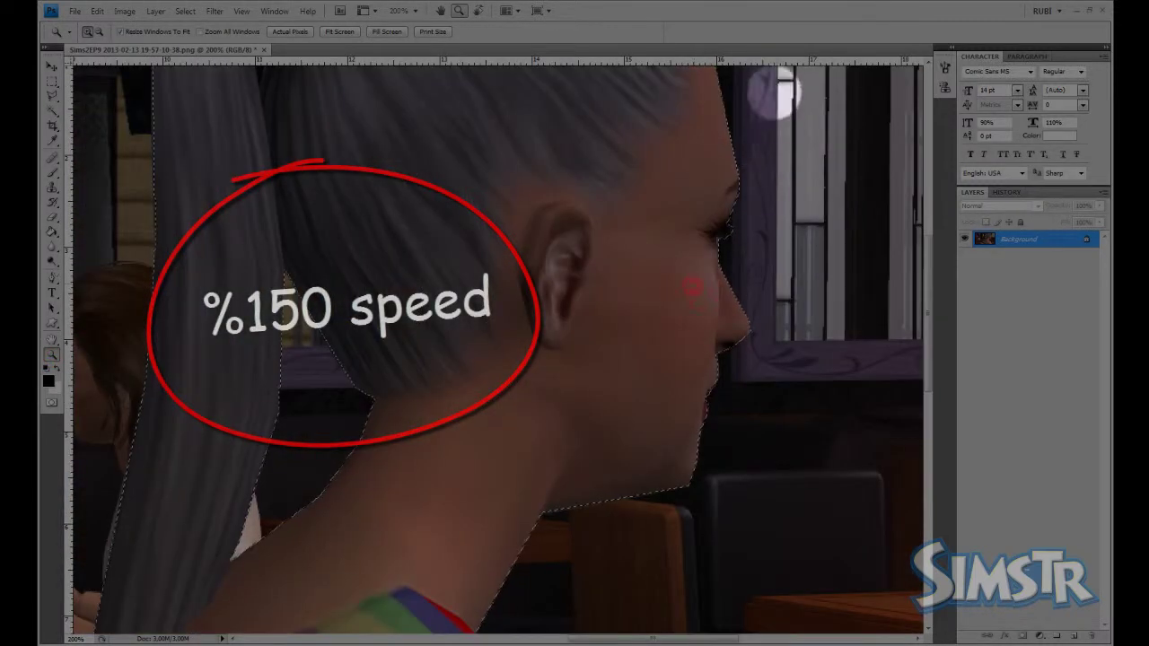
pyautogui.scroll(3, 773, 125)
pyautogui.click(696, 175)
pyautogui.click(705, 175)
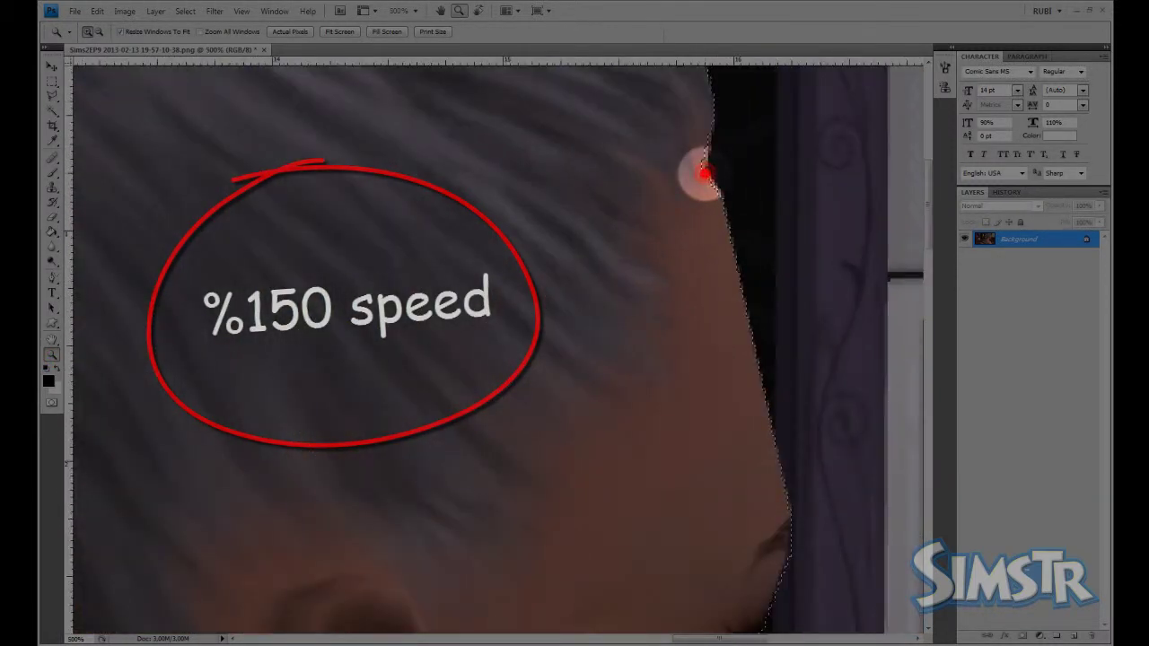
pyautogui.click(52, 95)
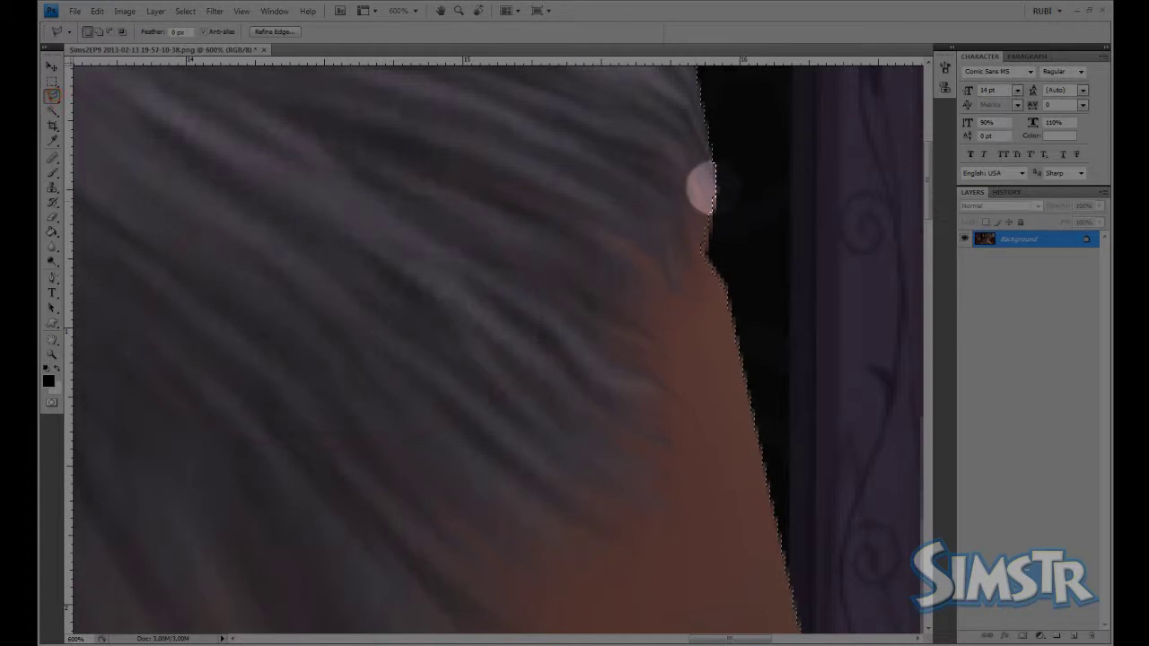
pyautogui.click(712, 186)
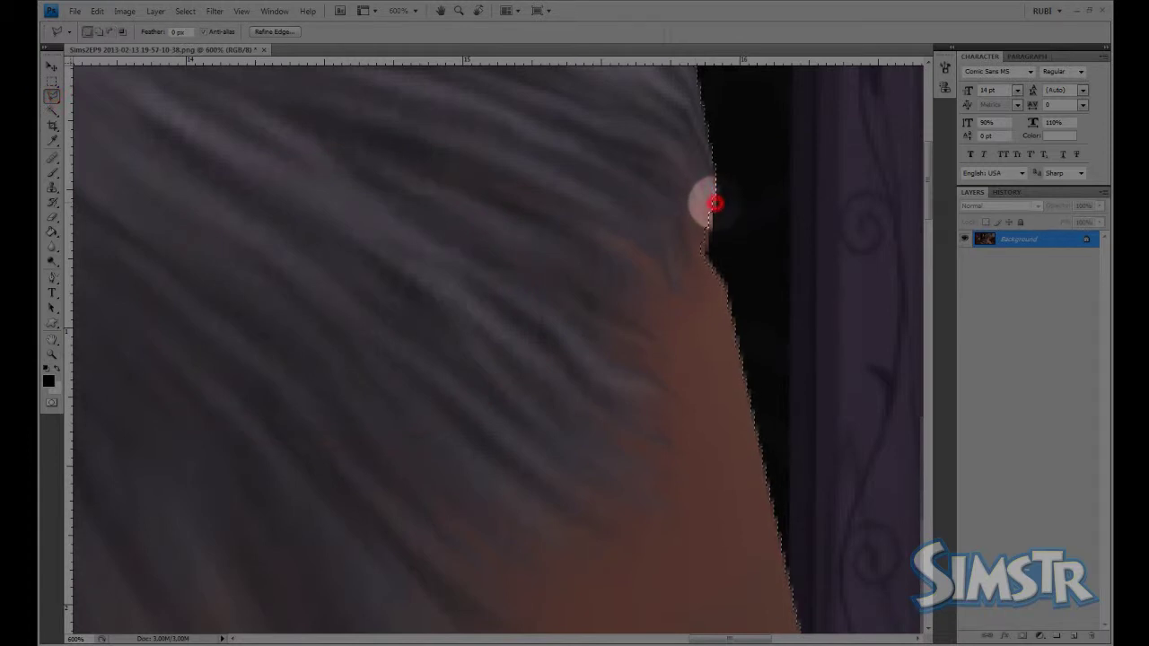
pyautogui.click(706, 255)
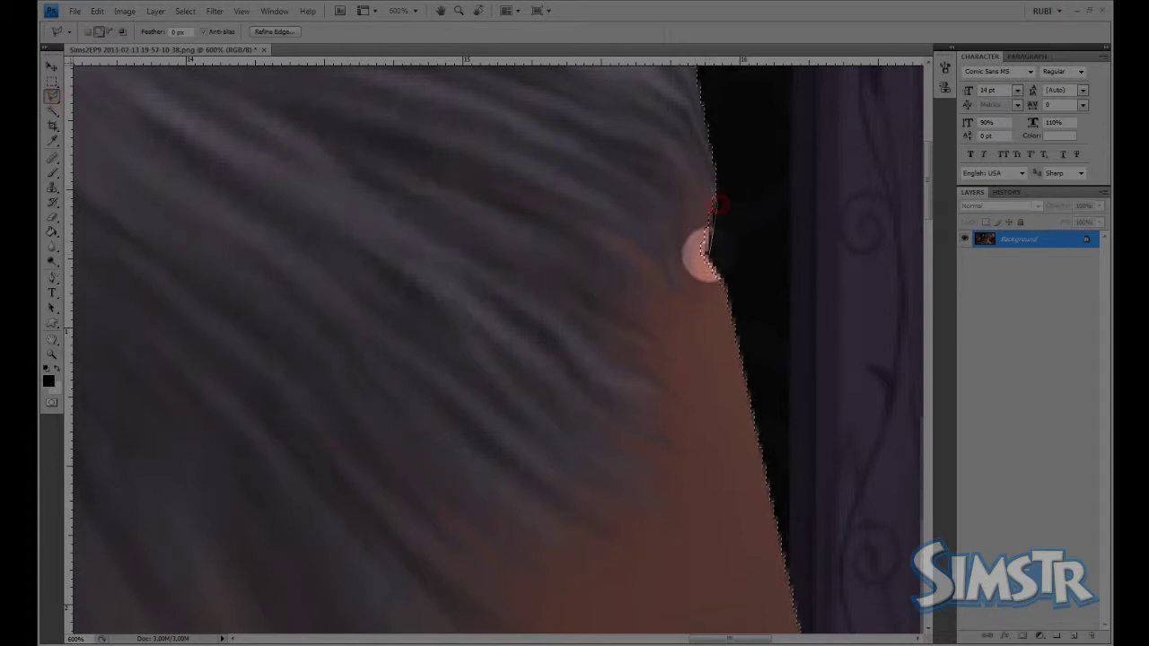
pyautogui.scroll(-2, 733, 476)
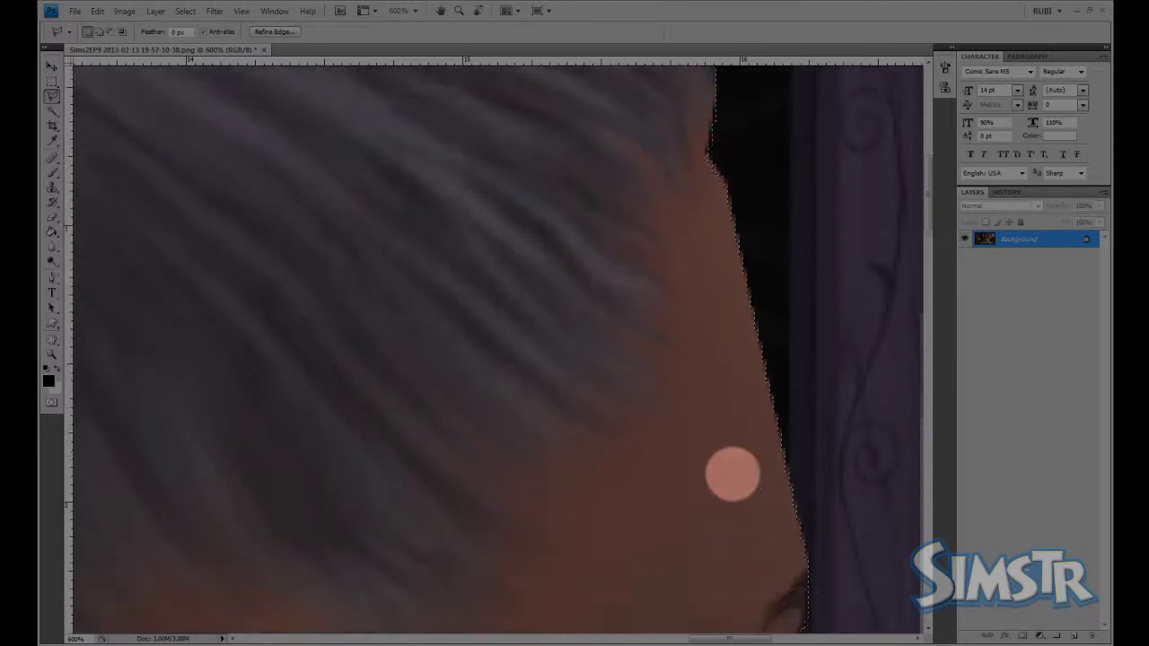
pyautogui.scroll(-3, 733, 476)
pyautogui.scroll(-3, 731, 512)
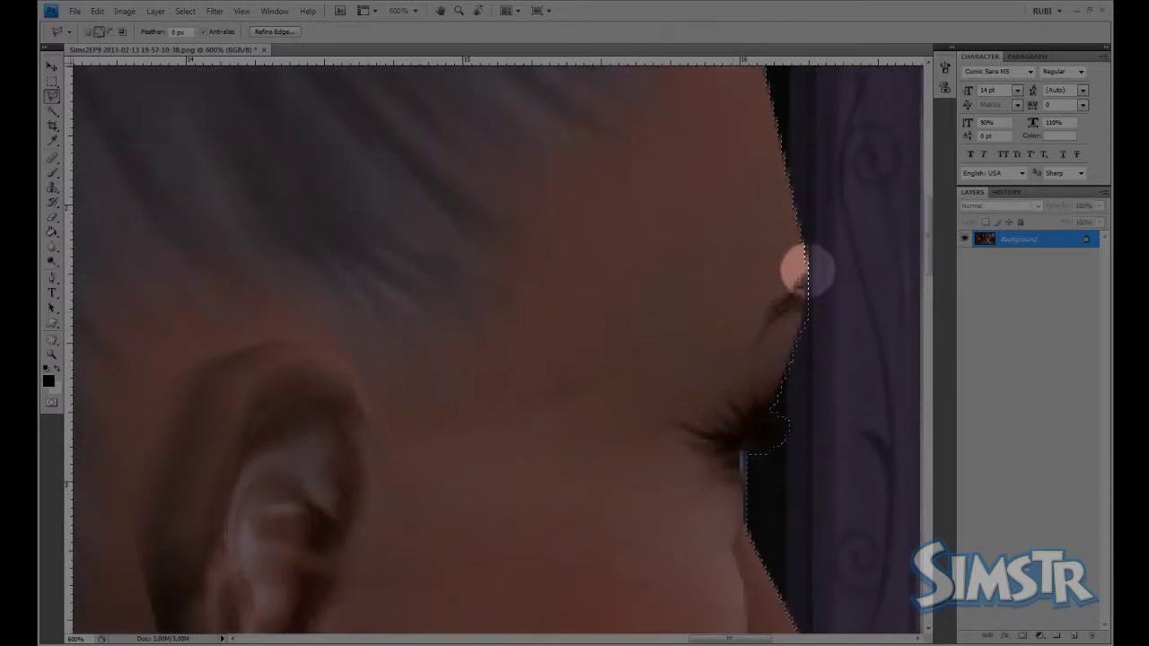
# Step: Refine the selection along the face profile down past the eyelashes and nose
pyautogui.press('alt')
pyautogui.moveTo(808, 277); pyautogui.dragTo(775, 404)
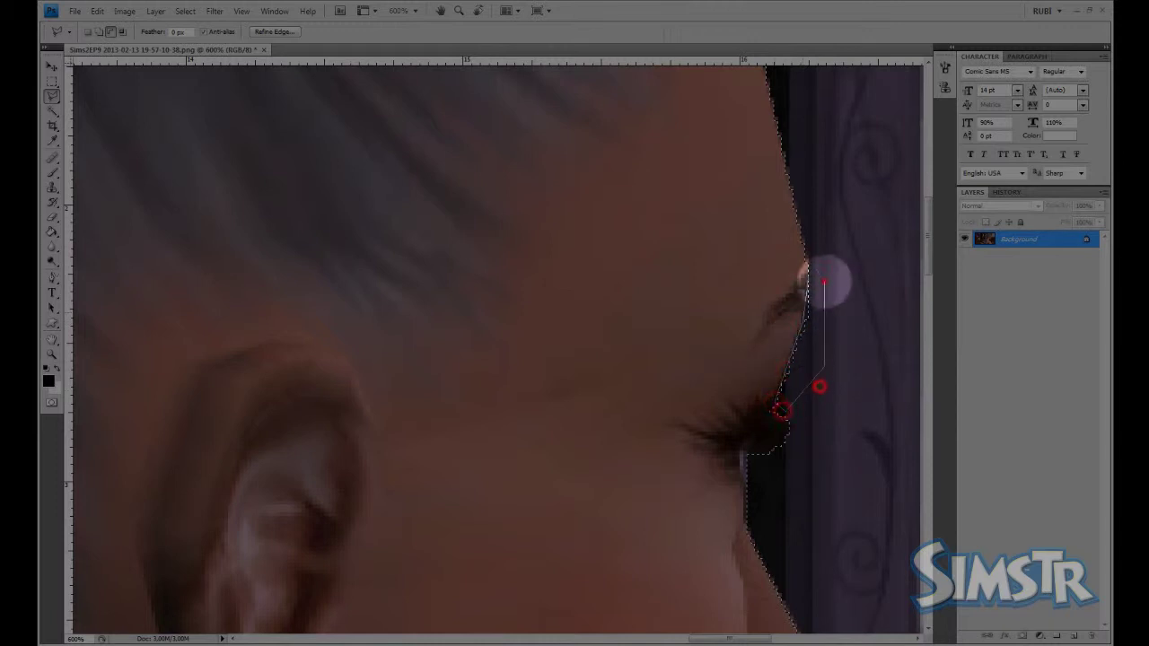
pyautogui.scroll(-2, 798, 453)
pyautogui.scroll(-2, 798, 454)
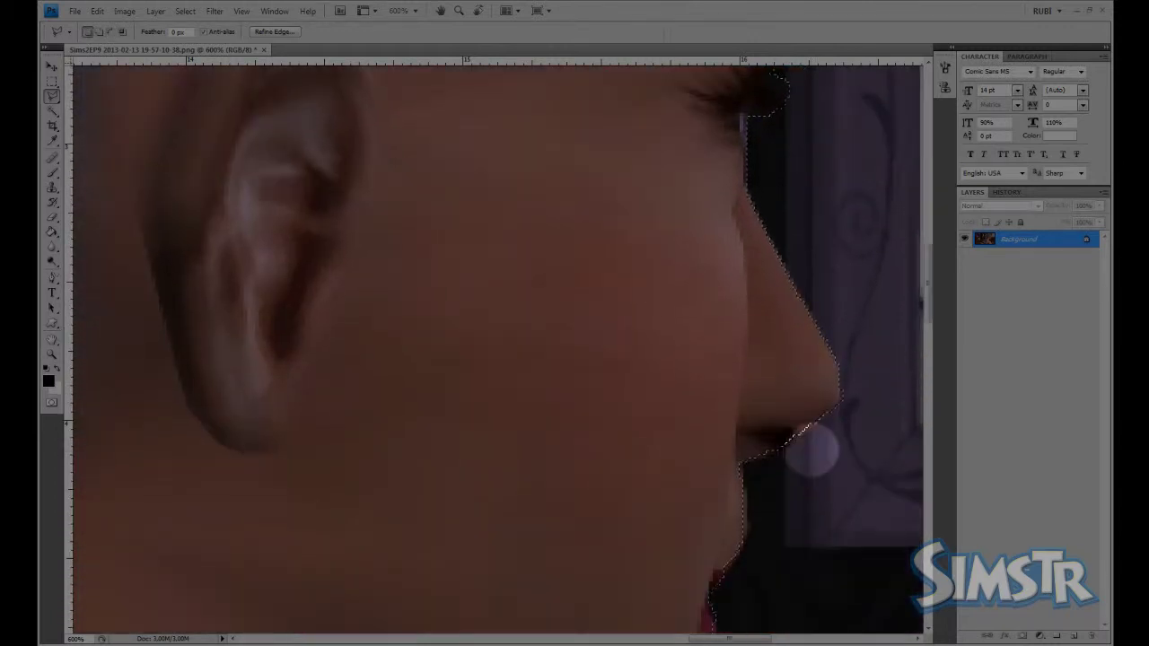
pyautogui.moveTo(797, 454)
pyautogui.mouseDown()
pyautogui.moveTo(839, 352)
pyautogui.moveTo(834, 398)
pyautogui.mouseUp()
pyautogui.scroll(-2, 688, 326)
# Step: Trace the selection tightly along the lips and chin edge
pyautogui.moveTo(729, 286)
pyautogui.mouseDown()
pyautogui.moveTo(744, 307)
pyautogui.moveTo(722, 292)
pyautogui.mouseUp()
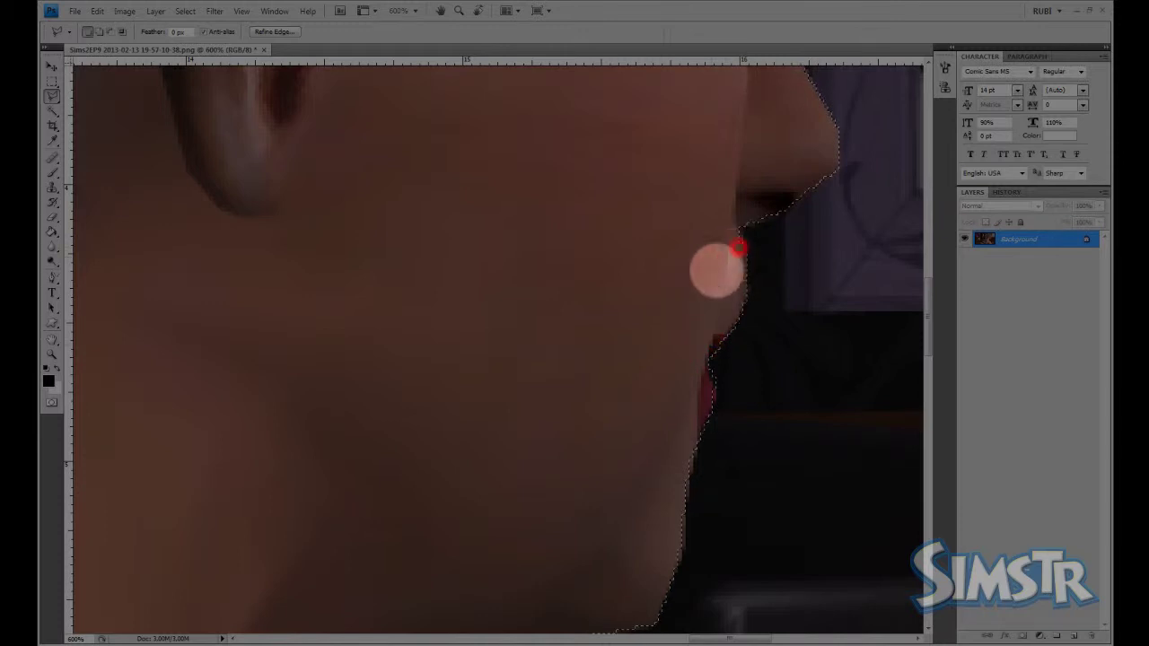
pyautogui.scroll(-2, 722, 288)
pyautogui.moveTo(695, 213)
pyautogui.mouseDown()
pyautogui.moveTo(715, 231)
pyautogui.moveTo(693, 274)
pyautogui.moveTo(683, 368)
pyautogui.moveTo(661, 395)
pyautogui.moveTo(672, 277)
pyautogui.moveTo(685, 270)
pyautogui.moveTo(188, 533)
pyautogui.moveTo(198, 398)
pyautogui.moveTo(213, 386)
pyautogui.moveTo(651, 305)
pyautogui.moveTo(320, 318)
pyautogui.moveTo(136, 389)
pyautogui.moveTo(210, 389)
pyautogui.moveTo(395, 633)
pyautogui.moveTo(513, 615)
pyautogui.moveTo(692, 629)
pyautogui.moveTo(700, 640)
pyautogui.moveTo(628, 590)
pyautogui.moveTo(602, 487)
pyautogui.moveTo(633, 518)
pyautogui.moveTo(674, 623)
pyautogui.moveTo(688, 629)
pyautogui.moveTo(718, 545)
pyautogui.moveTo(693, 636)
pyautogui.moveTo(696, 542)
pyautogui.mouseUp()
pyautogui.scroll(-1, 707, 241)
pyautogui.scroll(-3, 696, 542)
pyautogui.scroll(-3, 696, 543)
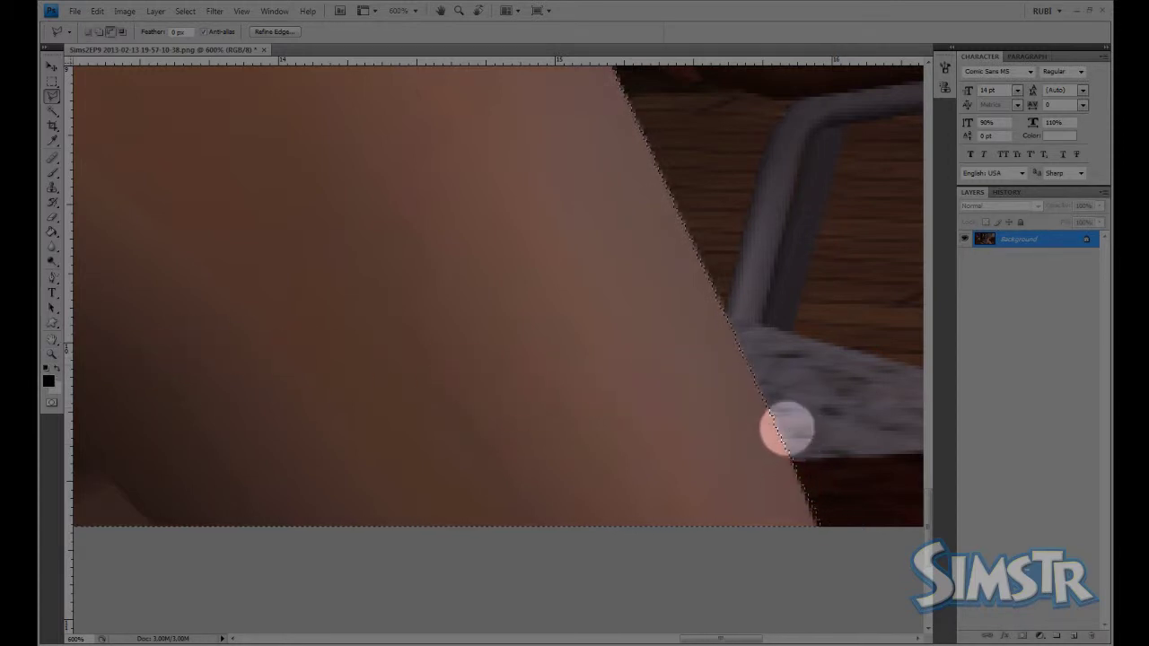
# Step: Trim the selection along the shoulder edge, then fit the whole image on screen
pyautogui.moveTo(785, 428)
pyautogui.mouseDown()
pyautogui.moveTo(788, 456)
pyautogui.moveTo(828, 424)
pyautogui.moveTo(783, 422)
pyautogui.mouseUp()
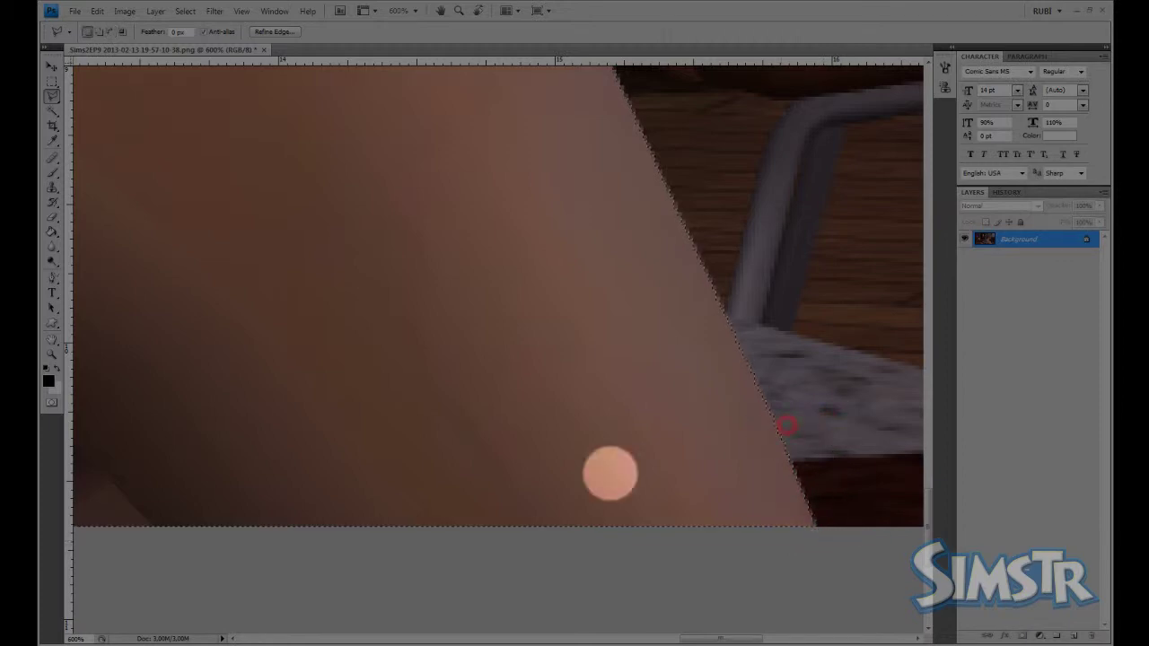
pyautogui.click(51, 352)
pyautogui.rightClick(257, 342)
pyautogui.click(283, 347)
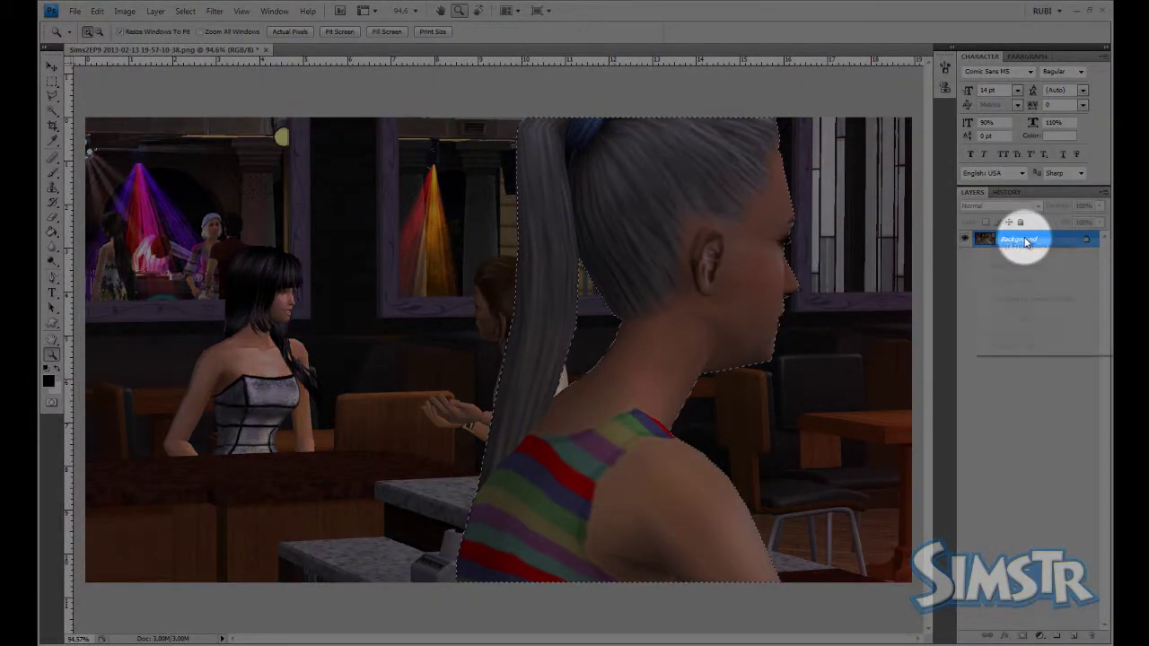
# Step: Duplicate the Background layer with the default name 'Background copy' and toggle layer visibility
pyautogui.rightClick(1023, 241)
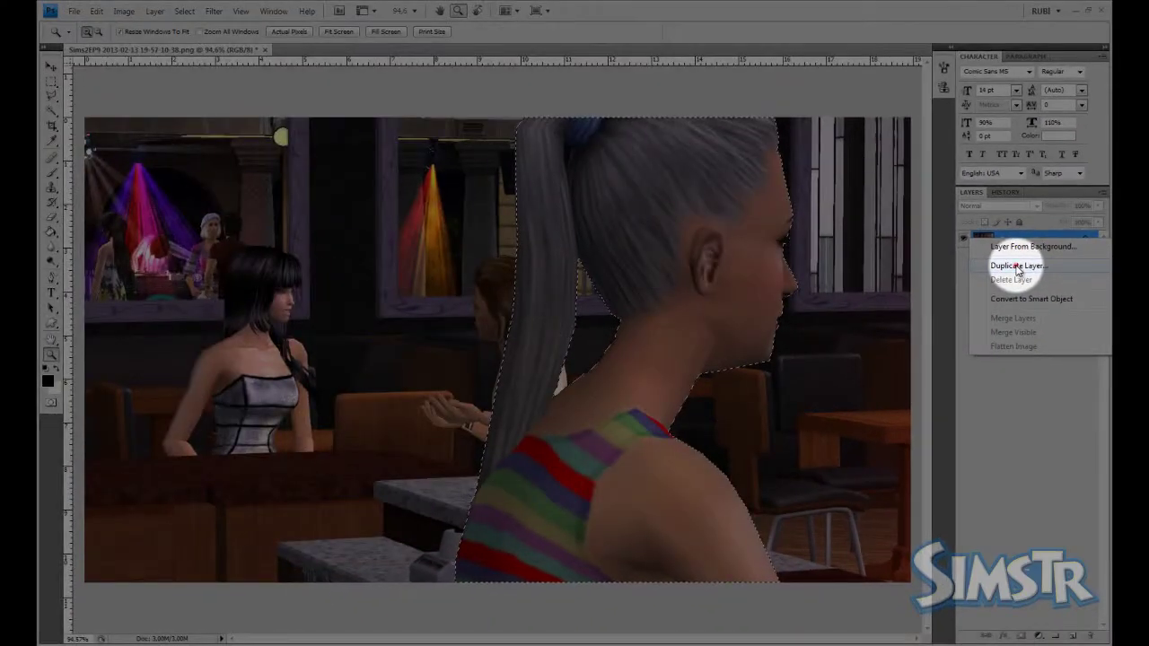
pyautogui.click(1018, 267)
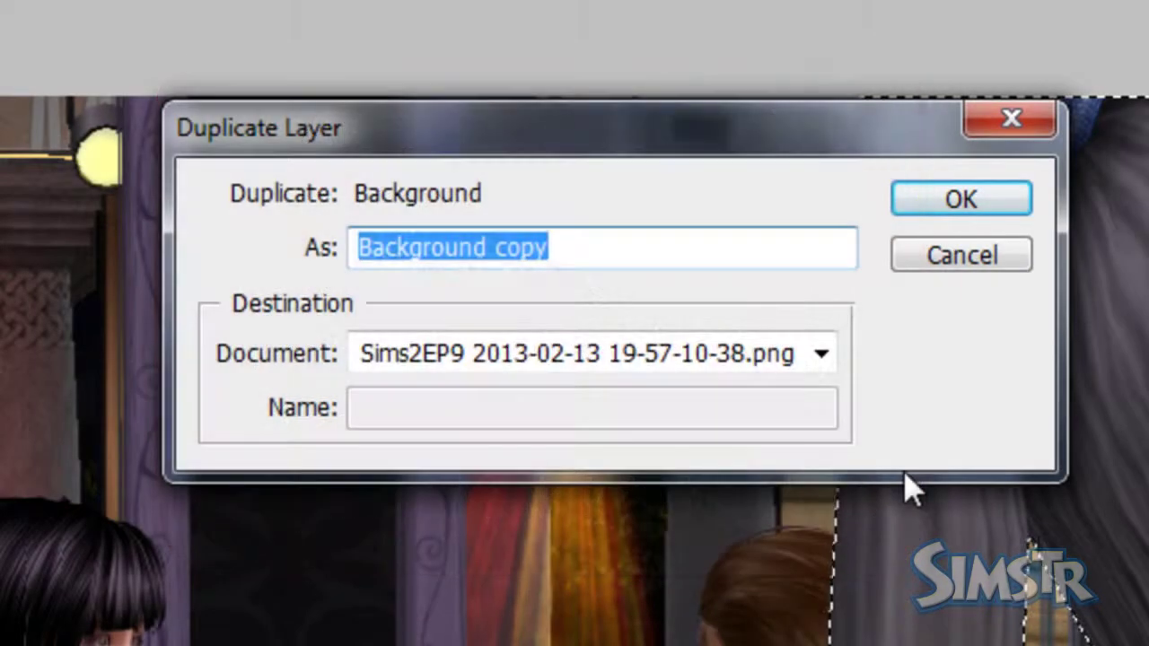
pyautogui.write('buraya layer yani katman adi girin...')
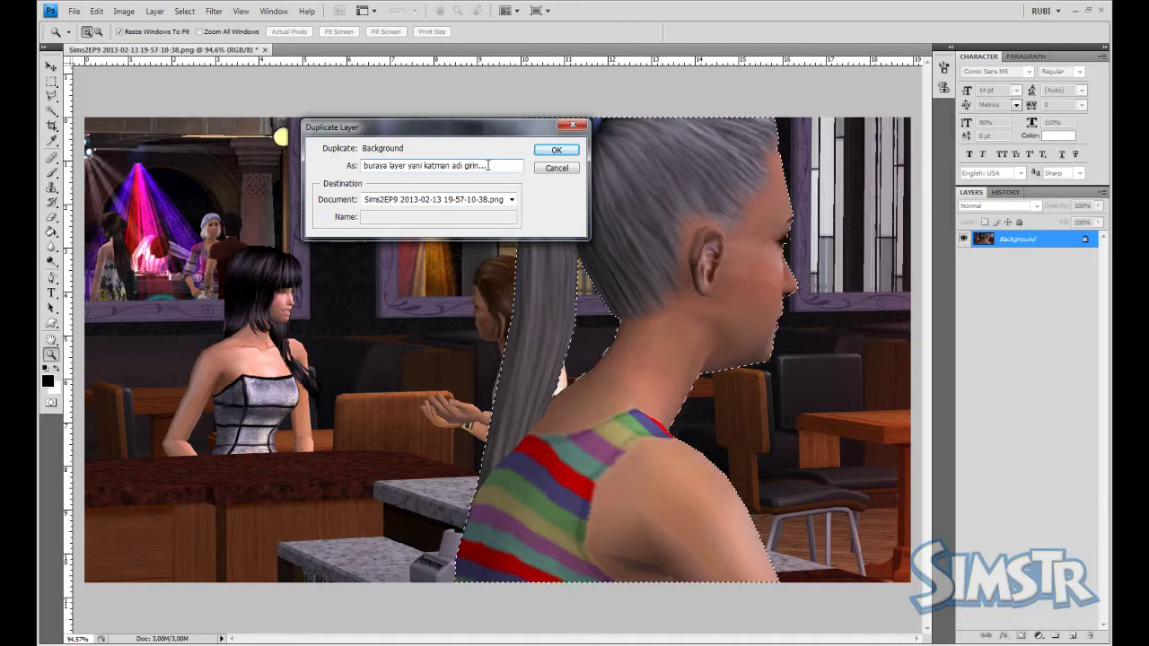
pyautogui.rightClick(489, 165)
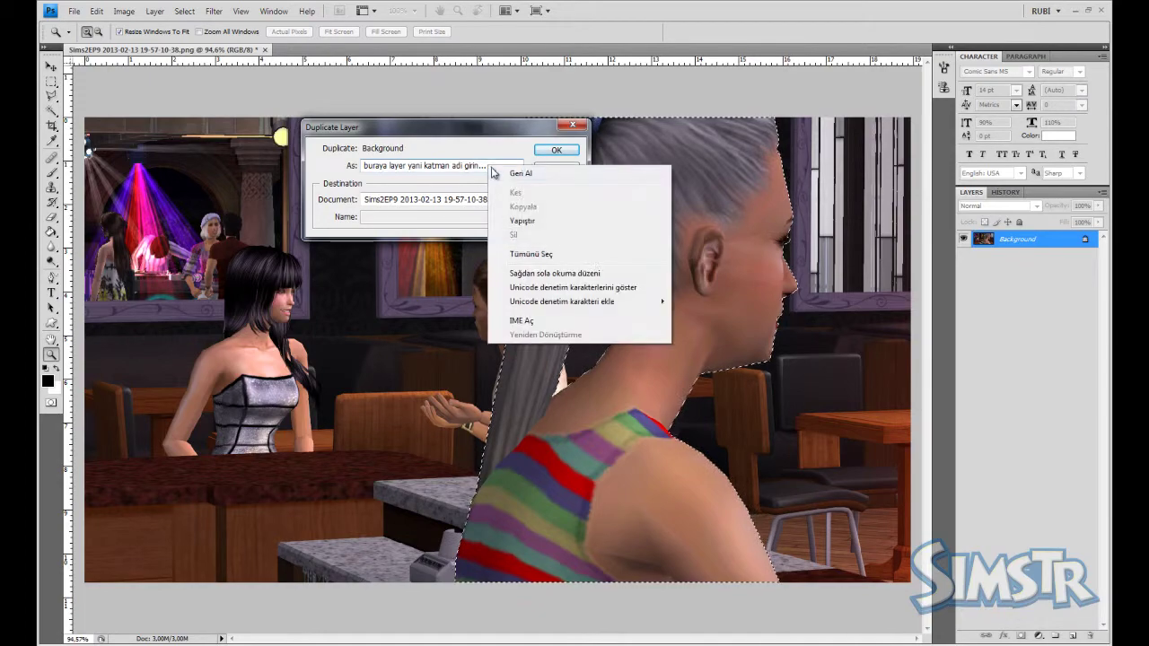
pyautogui.click(495, 169)
pyautogui.click(558, 151)
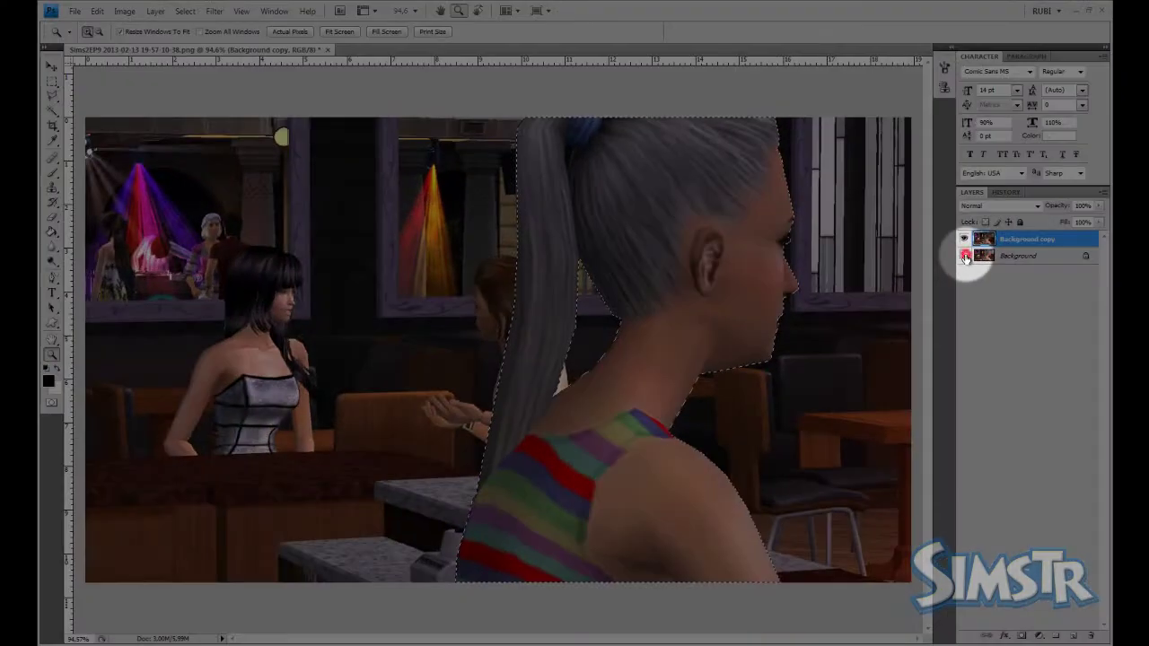
pyautogui.click(965, 238)
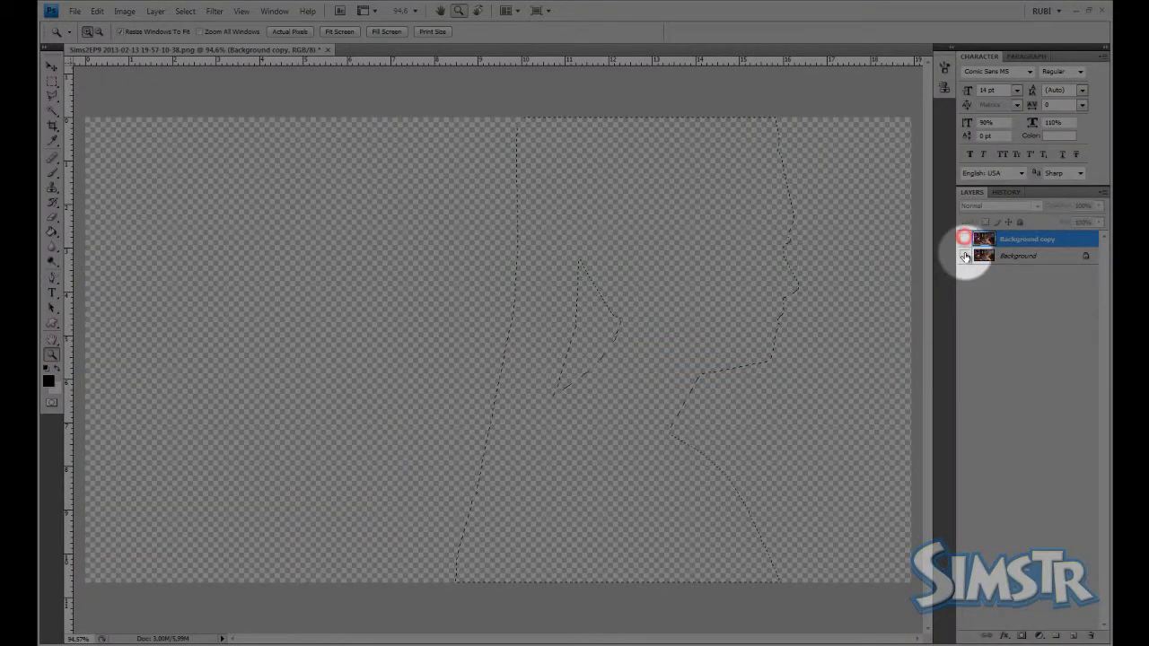
pyautogui.click(966, 240)
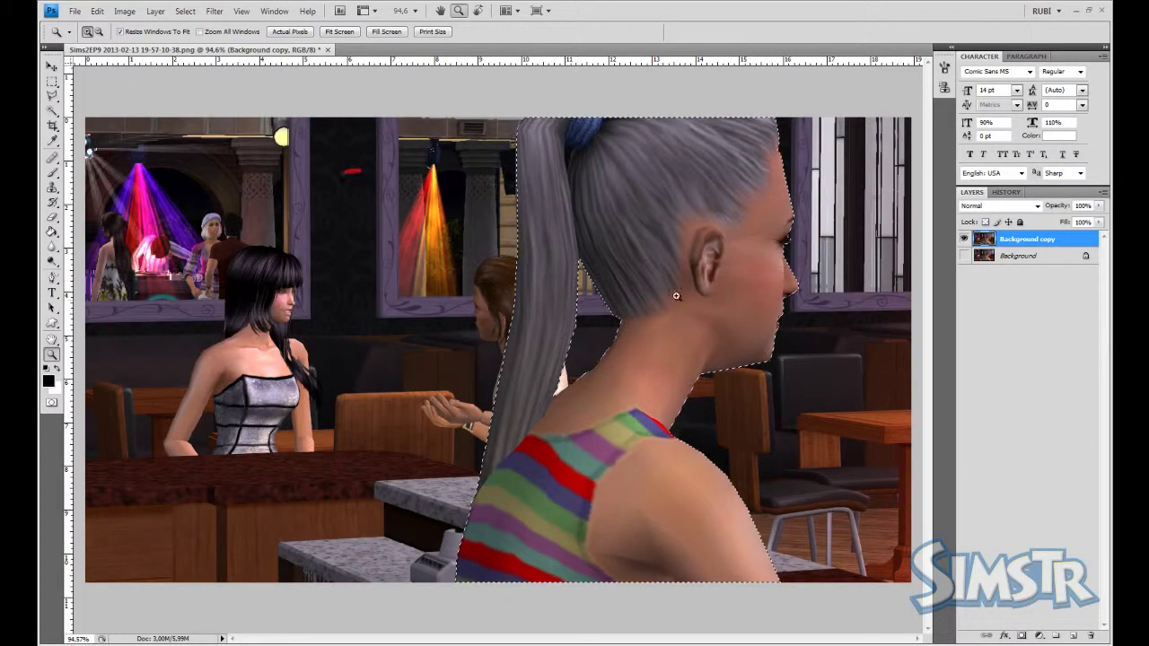
# Step: Erase everything around the woman on Background copy, leaving her on transparency, then deselect
pyautogui.press('Delete')
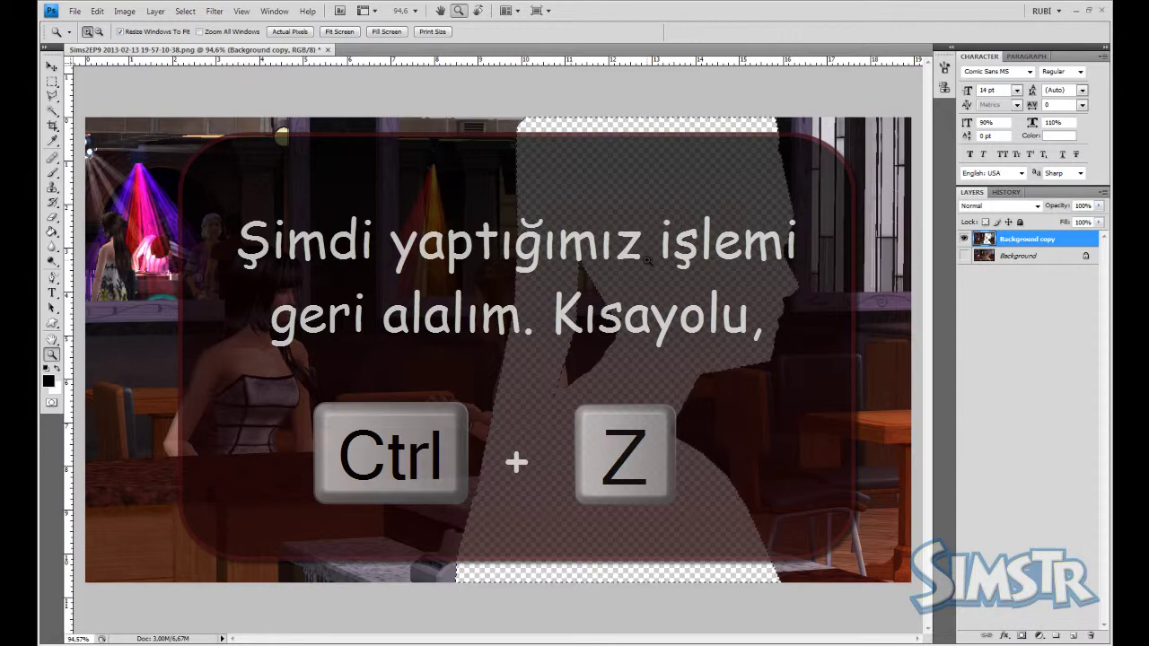
pyautogui.hotkey('ctrl', 'z')
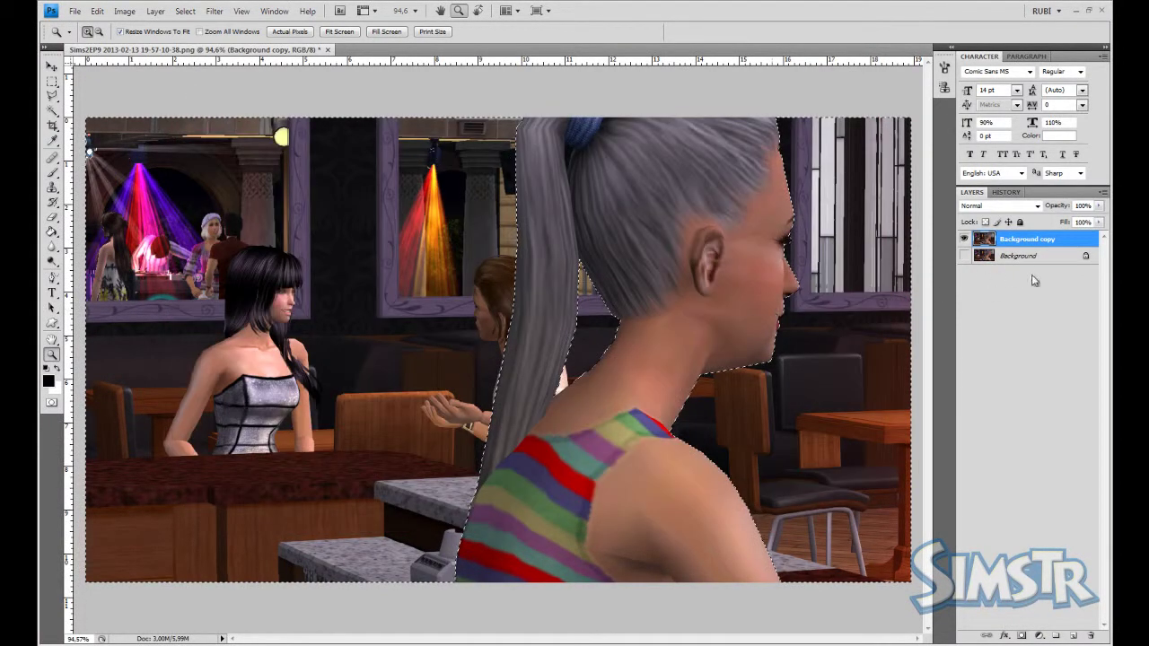
pyautogui.click(966, 259)
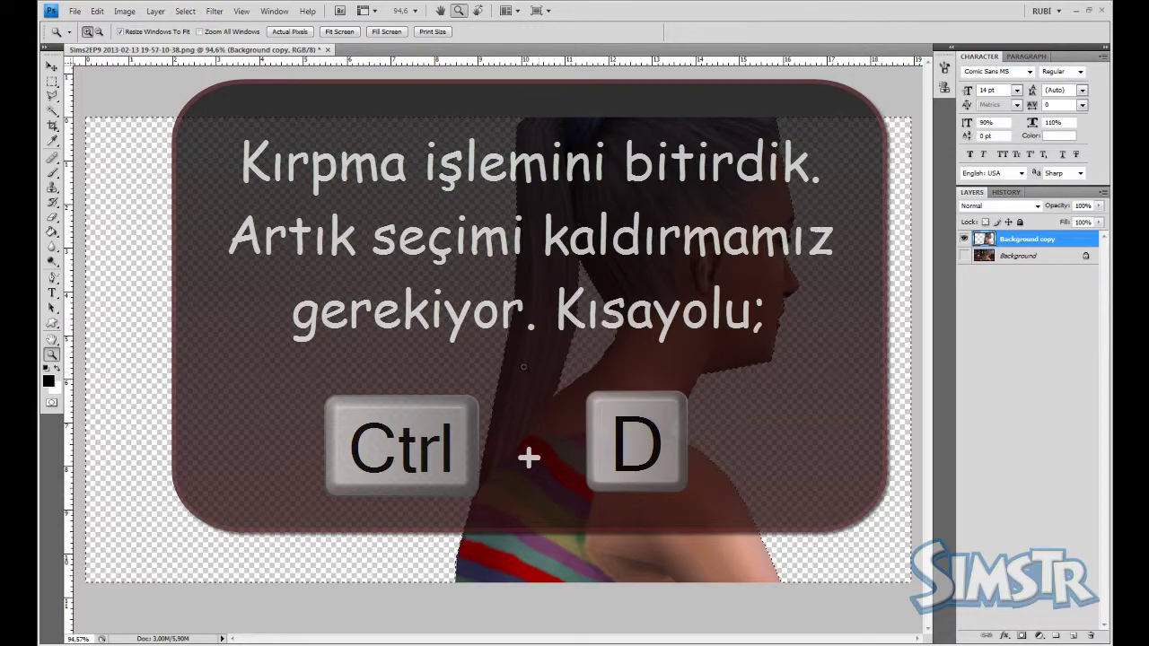
pyautogui.hotkey('ctrl', 'd')
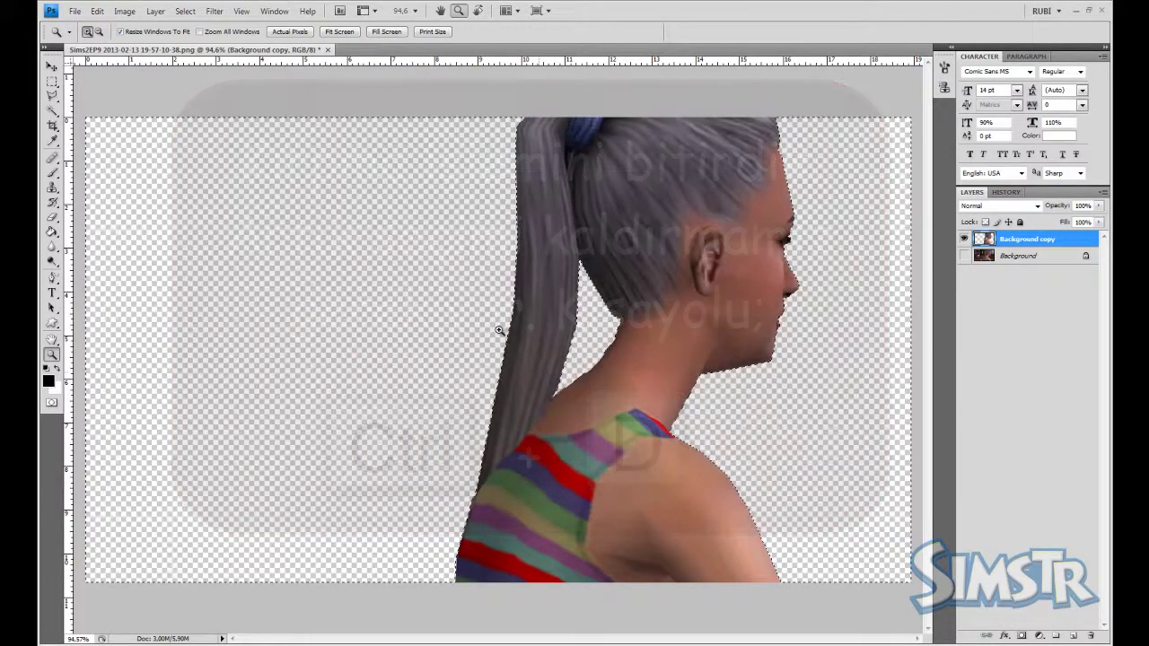
pyautogui.press('l')
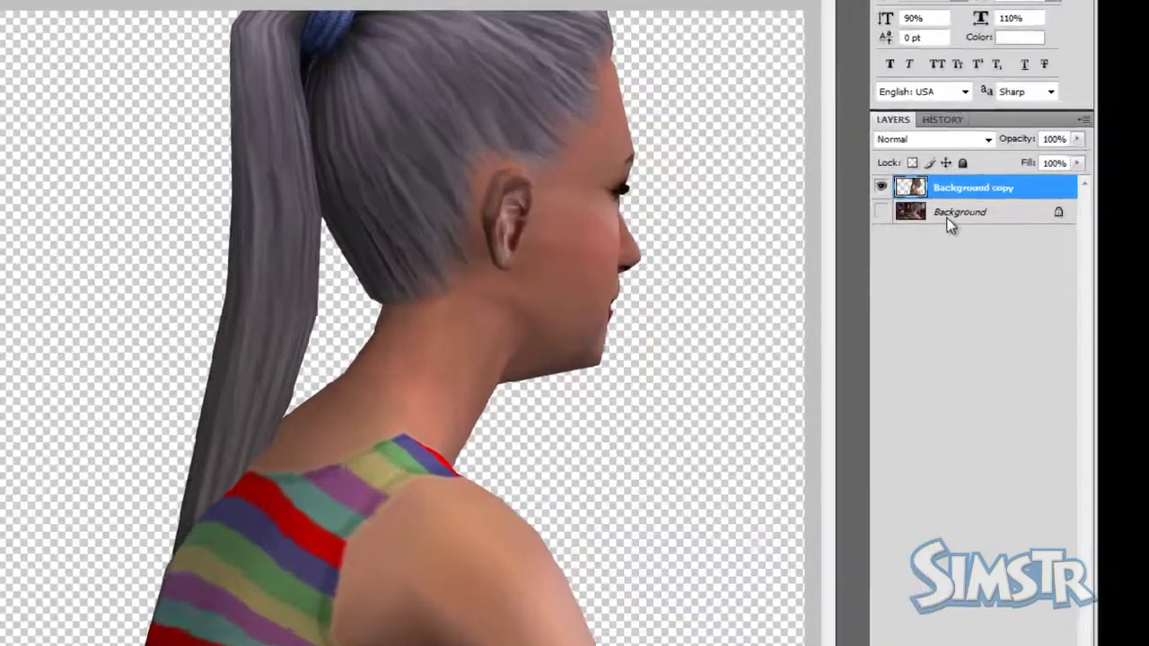
# Step: Duplicate the Background layer as 'Background copy 2' and make it visible
pyautogui.rightClick(988, 258)
pyautogui.click(1034, 288)
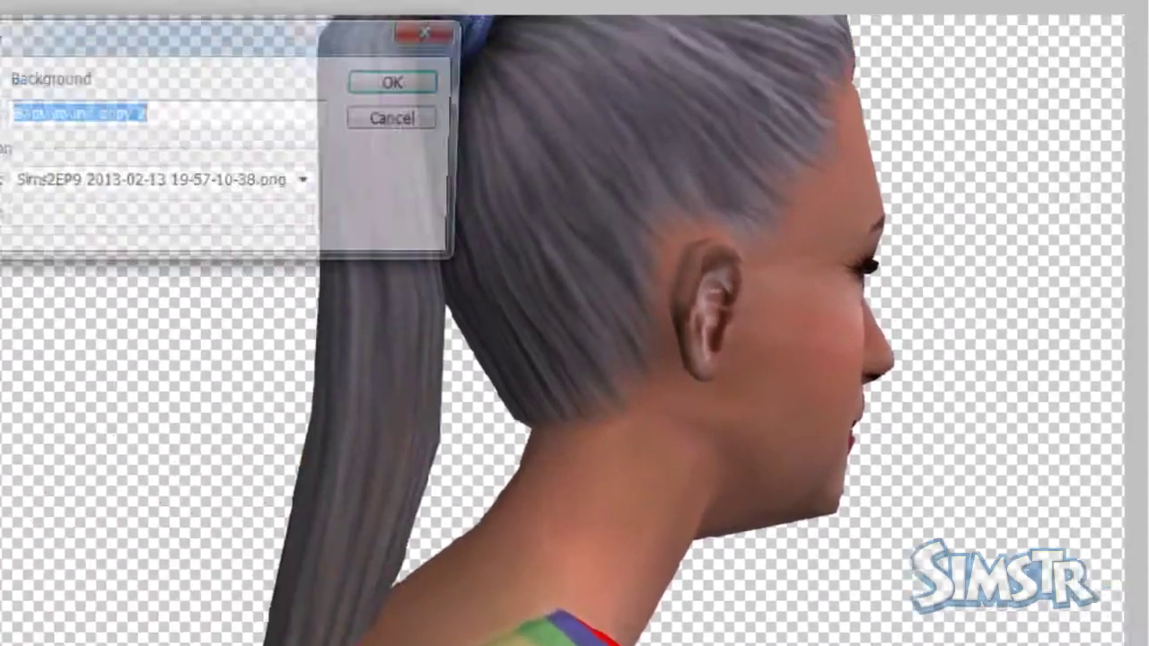
pyautogui.press('Return')
pyautogui.click(963, 256)
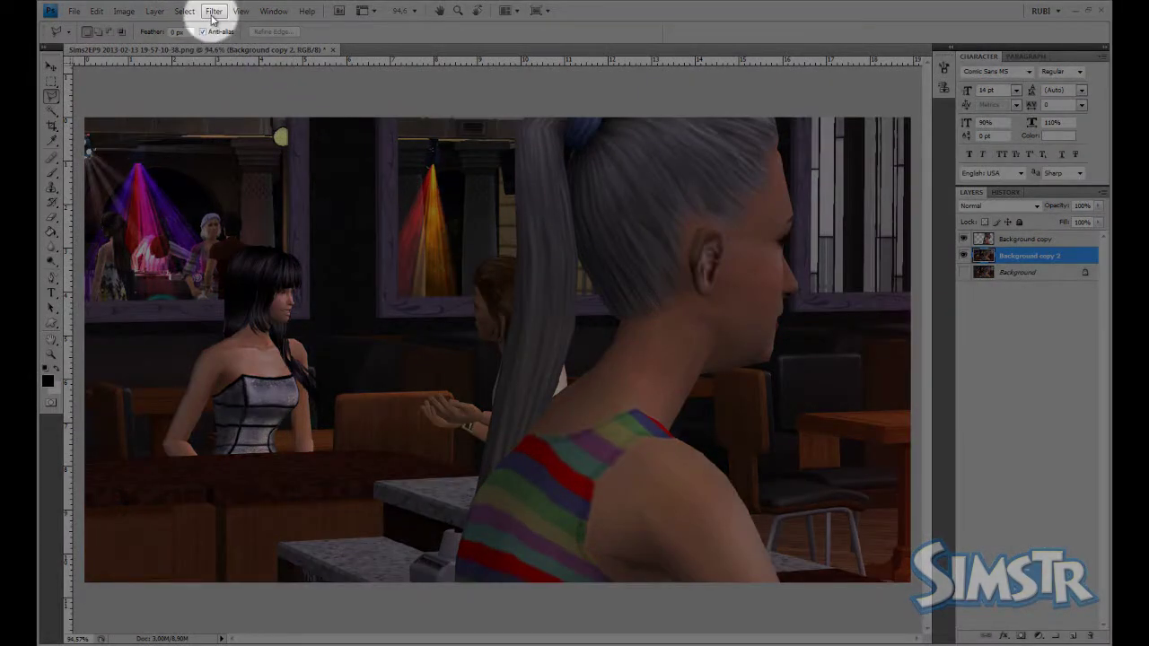
# Step: Preview a Gaussian Blur with a radius of about 5 pixels on Background copy 2
pyautogui.click(213, 11)
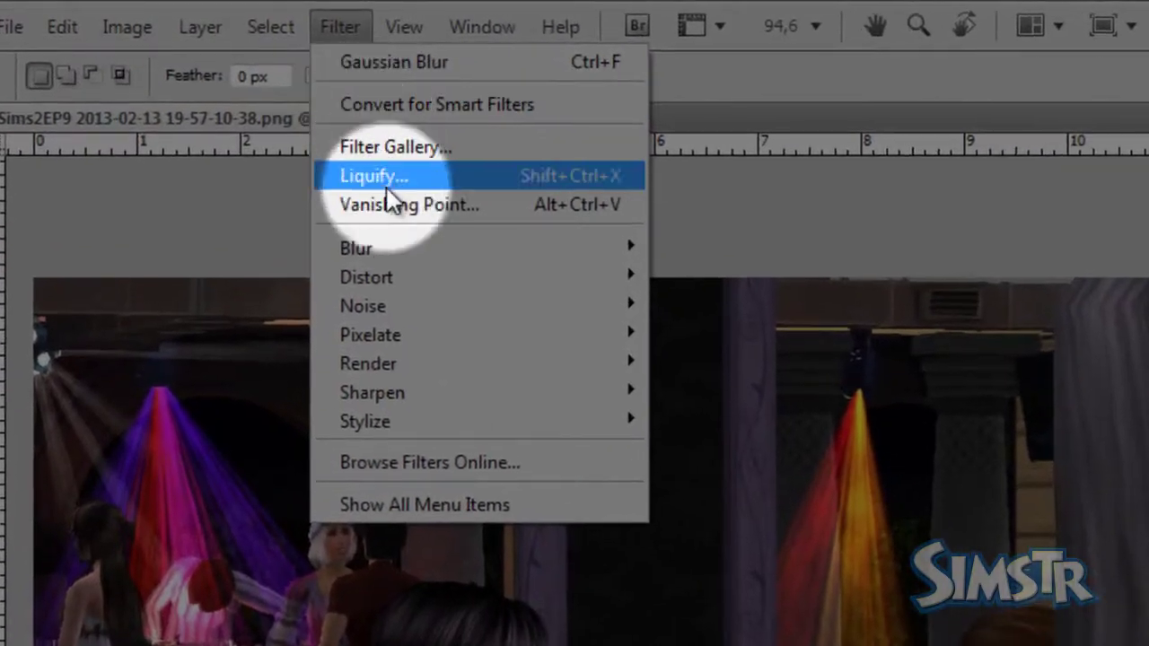
pyautogui.moveTo(476, 247)
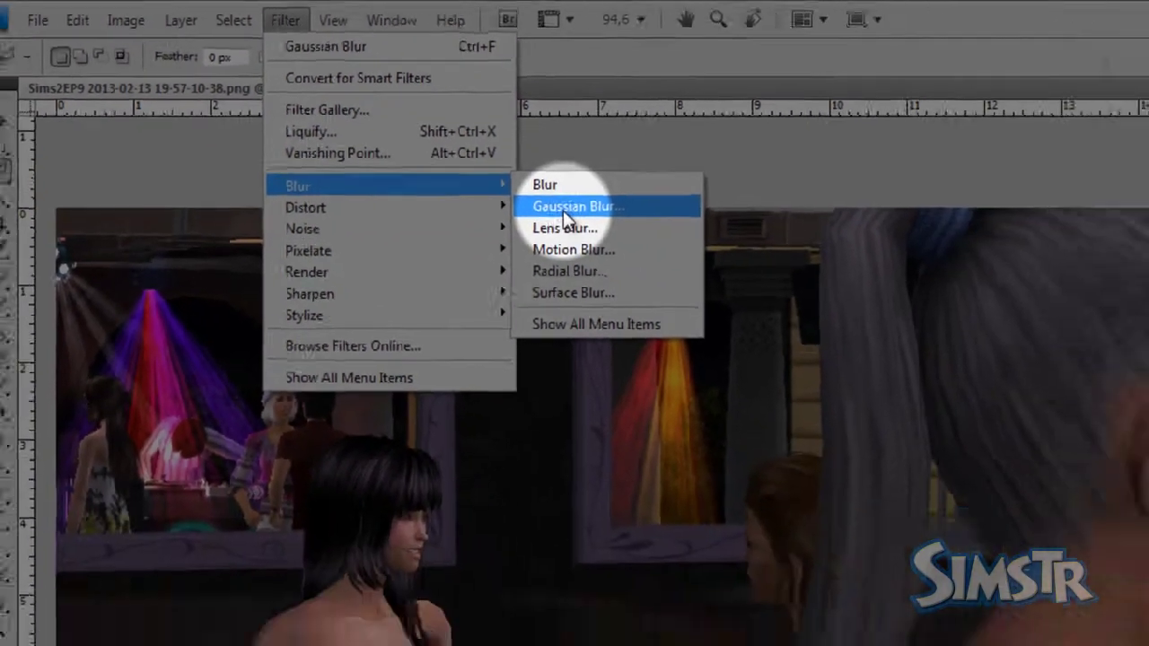
pyautogui.click(713, 286)
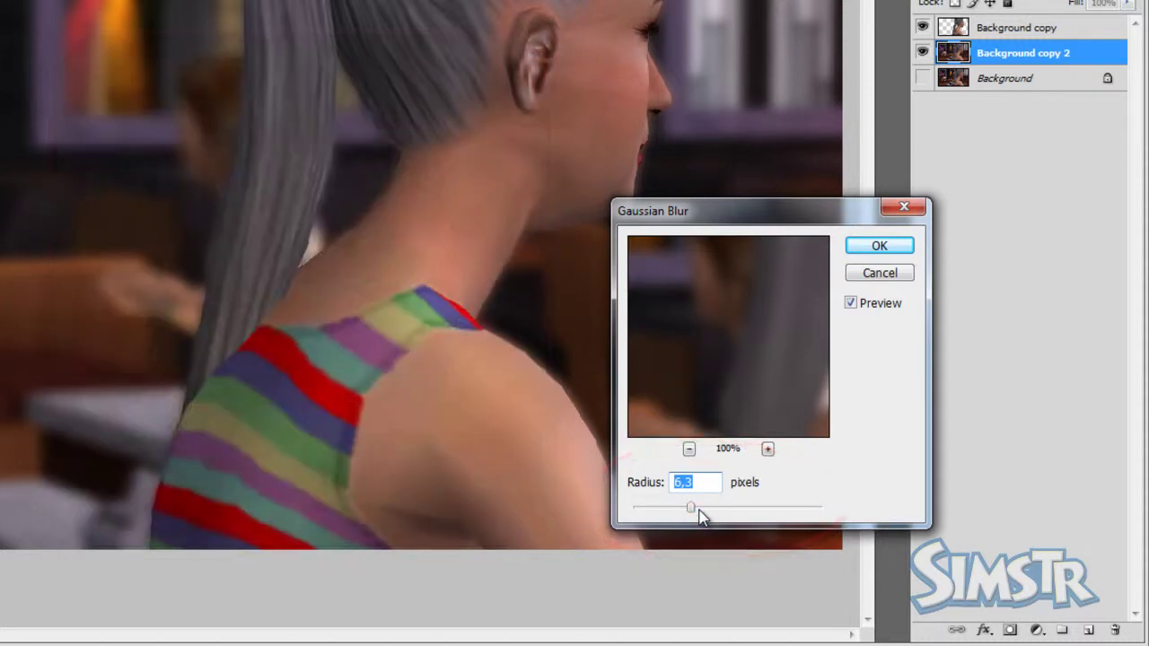
pyautogui.moveTo(697, 513)
pyautogui.mouseDown()
pyautogui.moveTo(804, 559)
pyautogui.moveTo(778, 561)
pyautogui.moveTo(812, 560)
pyautogui.mouseUp()
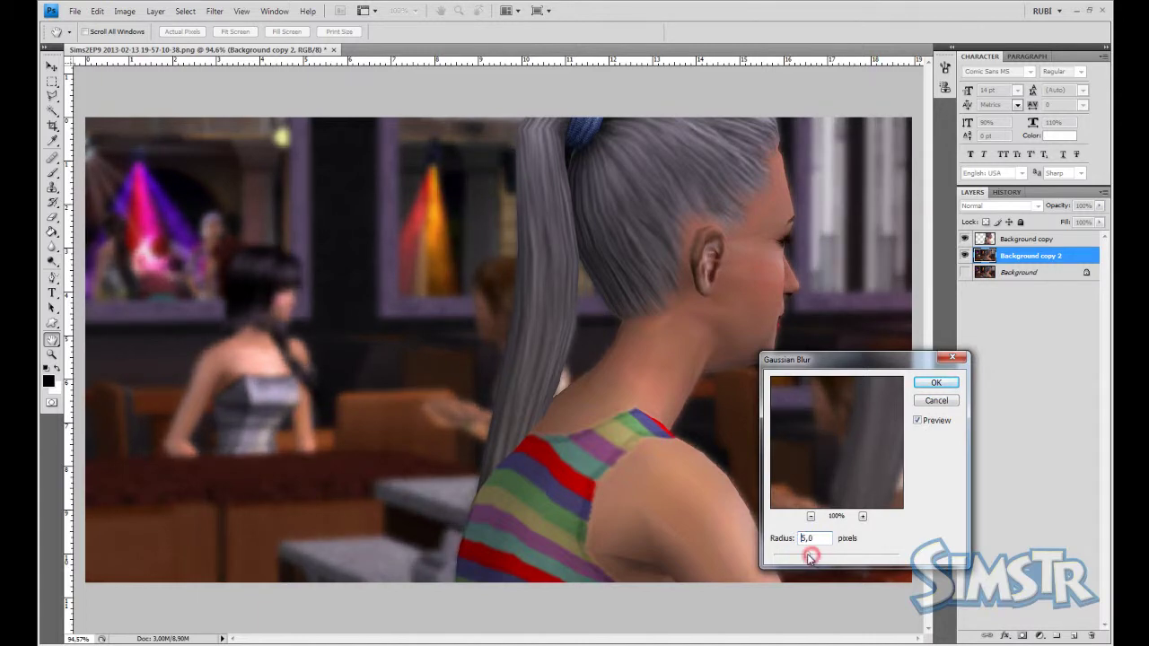
# Step: Apply the 5-pixel Gaussian Blur and select the Background copy layer
pyautogui.press('Return')
pyautogui.press('l')
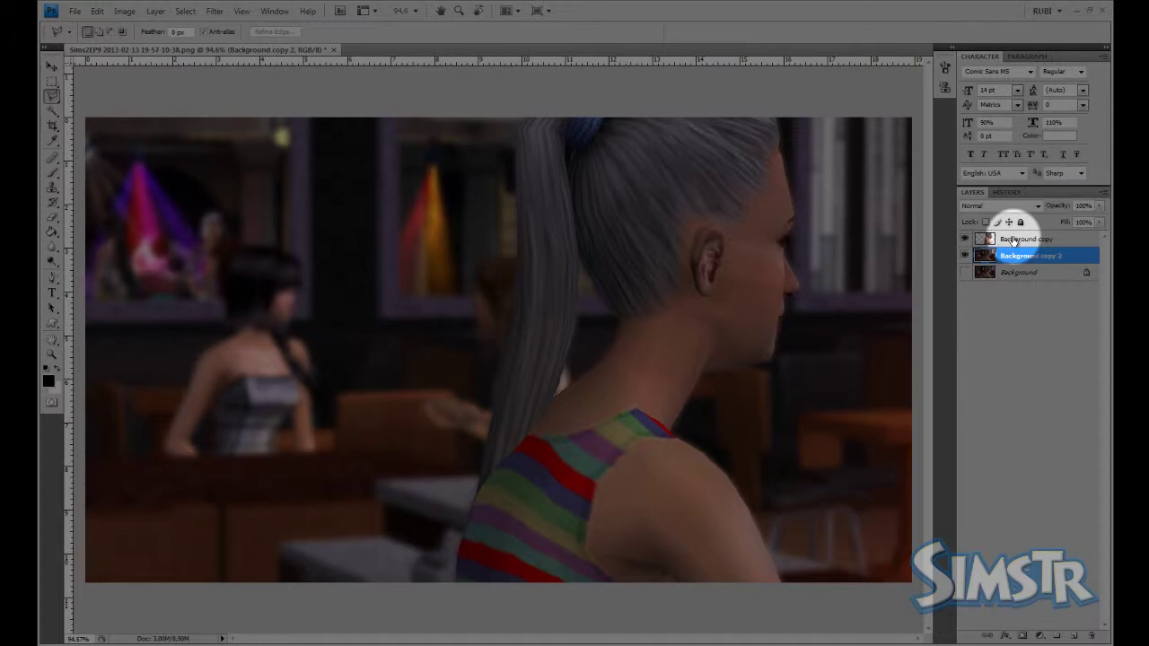
pyautogui.click(1013, 239)
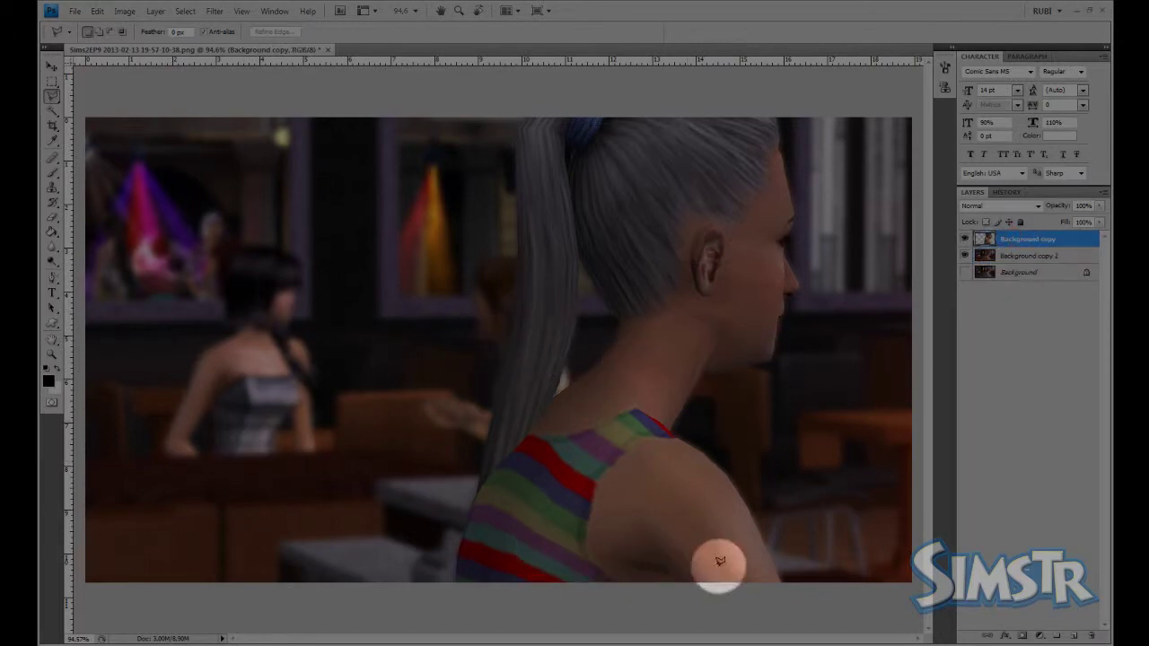
# Step: Zoom in to inspect the woman's face edge near the lips, then fit the image on screen
pyautogui.click(52, 355)
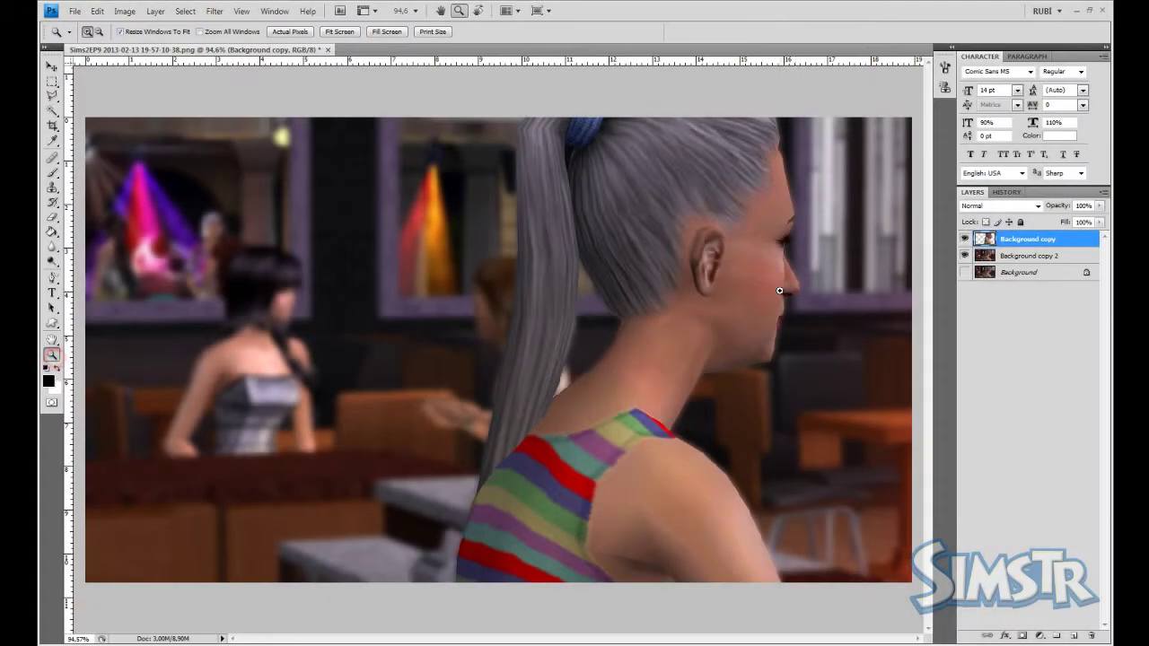
pyautogui.click(778, 290)
pyautogui.click(485, 380)
pyautogui.click(548, 370)
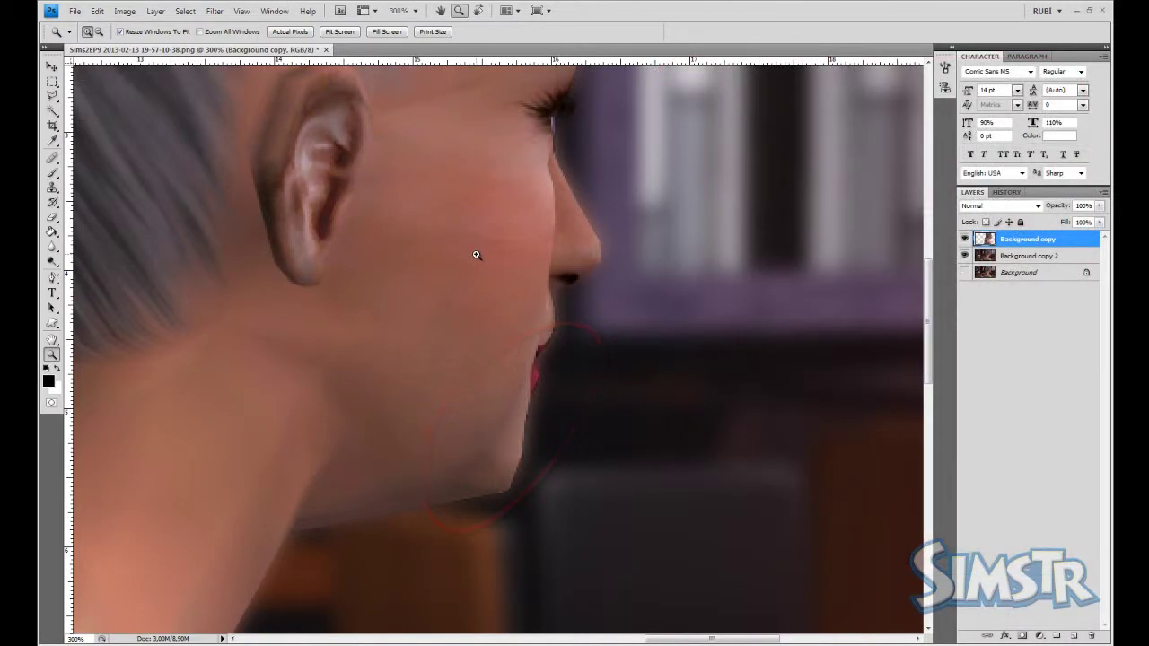
pyautogui.scroll(3, 495, 331)
pyautogui.scroll(3, 501, 331)
pyautogui.scroll(2, 501, 331)
pyautogui.rightClick(503, 329)
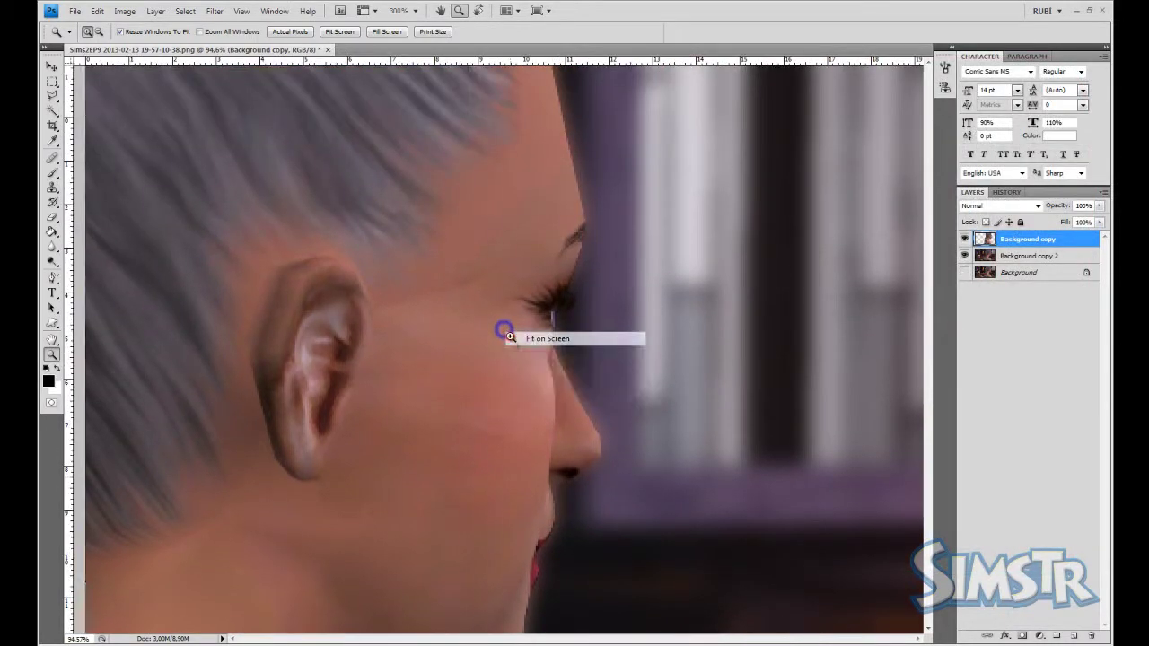
pyautogui.click(511, 336)
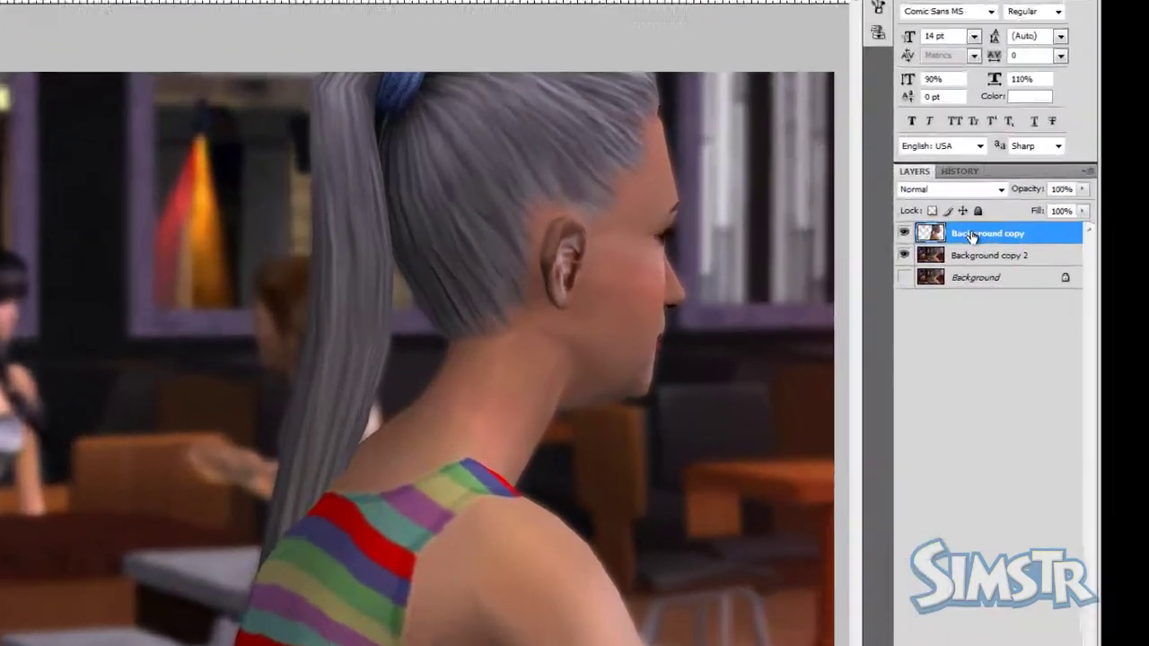
# Step: Duplicate Background copy as 'Background copy 3' and hide the original Background copy
pyautogui.rightClick(1017, 241)
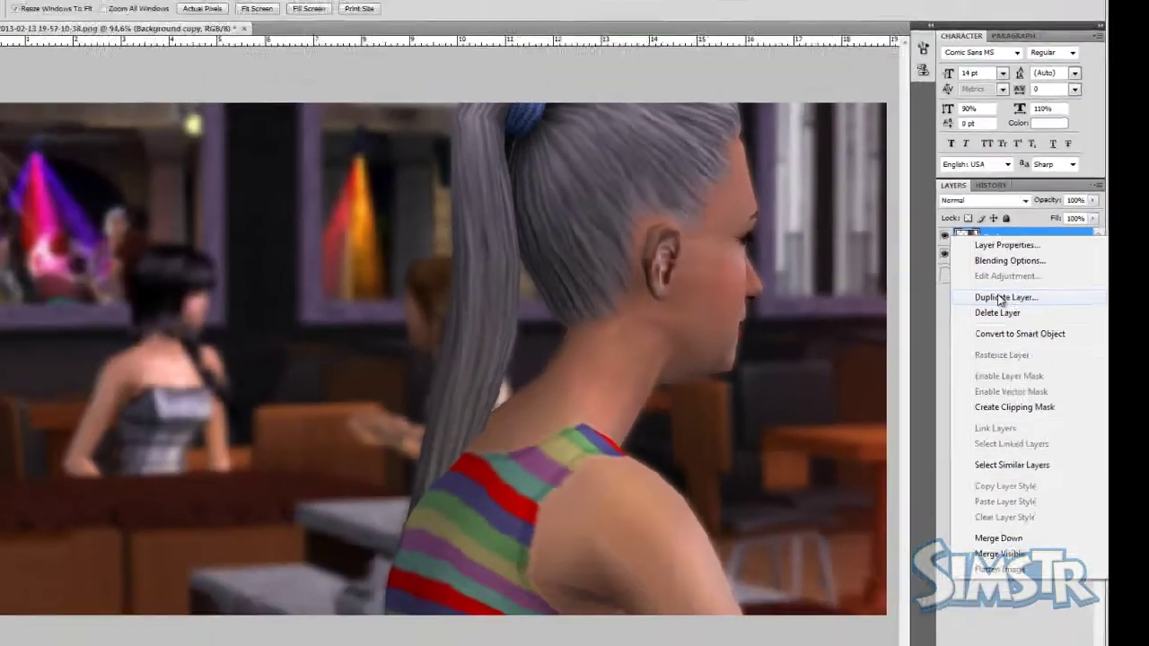
pyautogui.click(1011, 290)
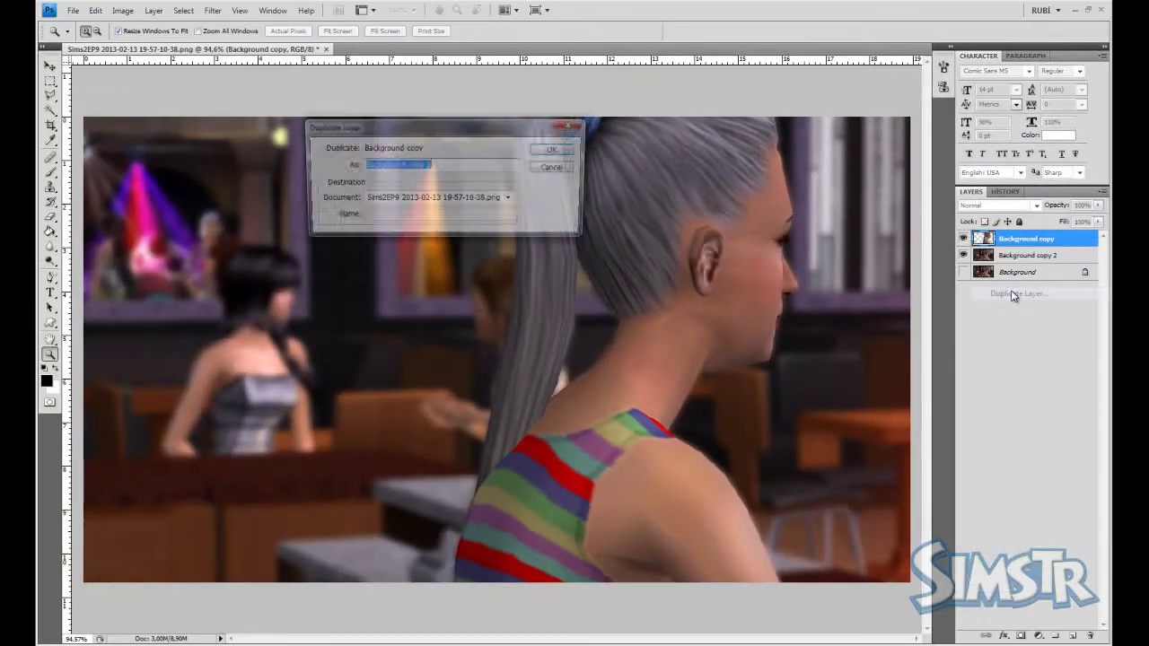
pyautogui.press('Return')
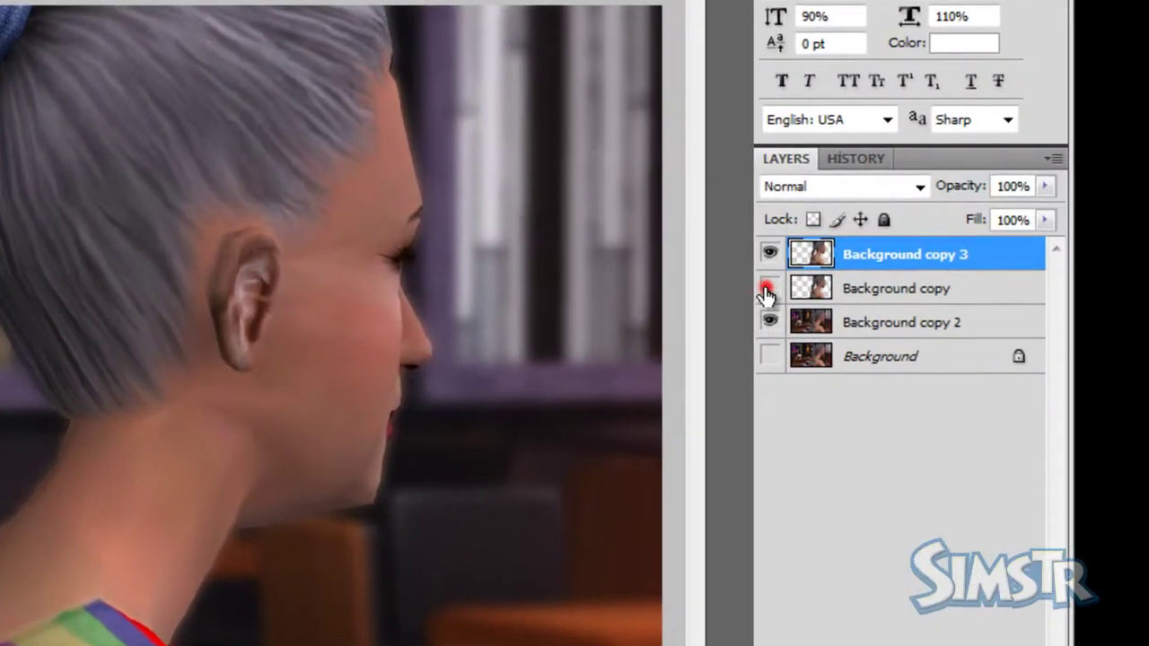
pyautogui.click(770, 287)
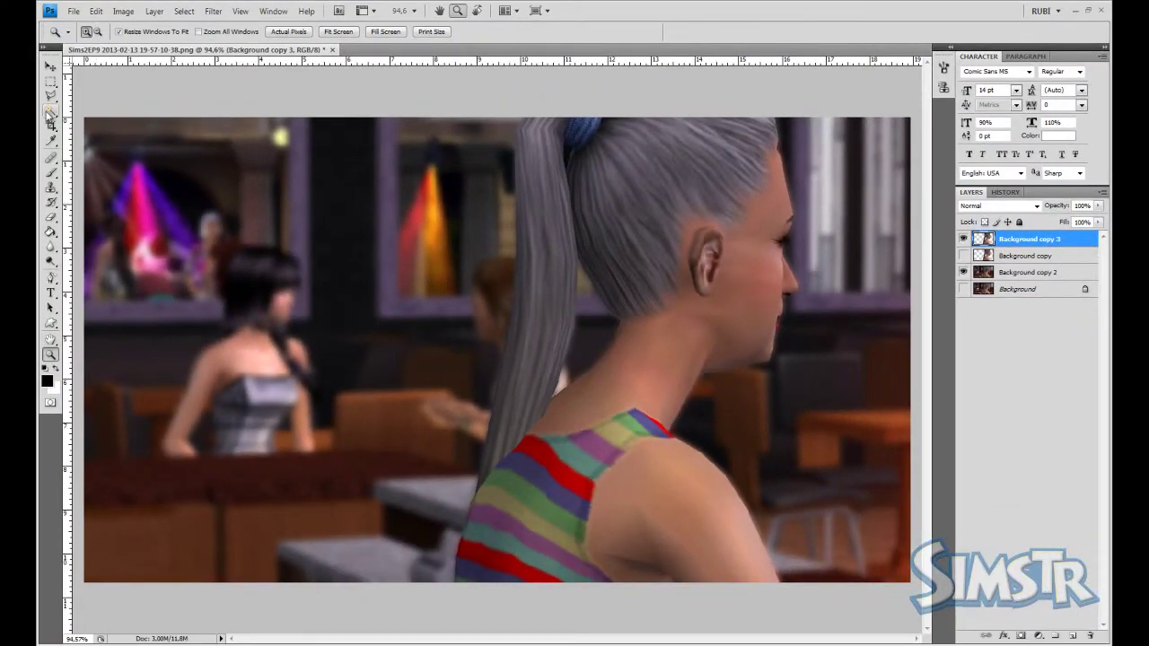
pyautogui.click(47, 112)
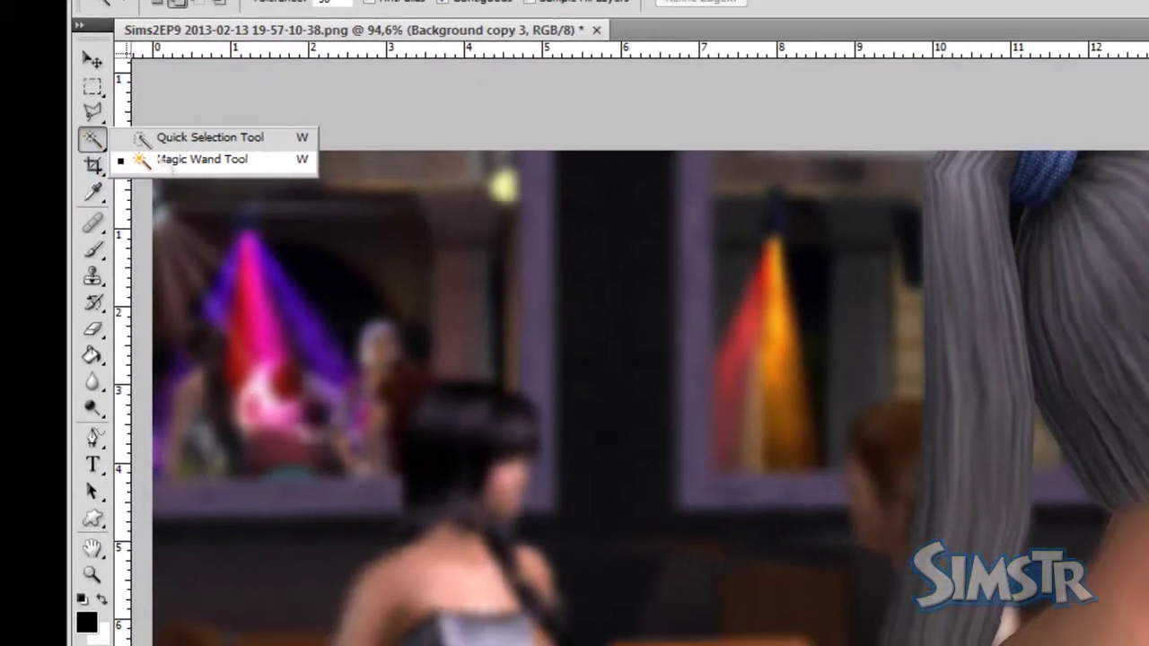
# Step: Magic Wand-select the remaining background around the woman, adding areas beside her face and shoulder
pyautogui.click(184, 173)
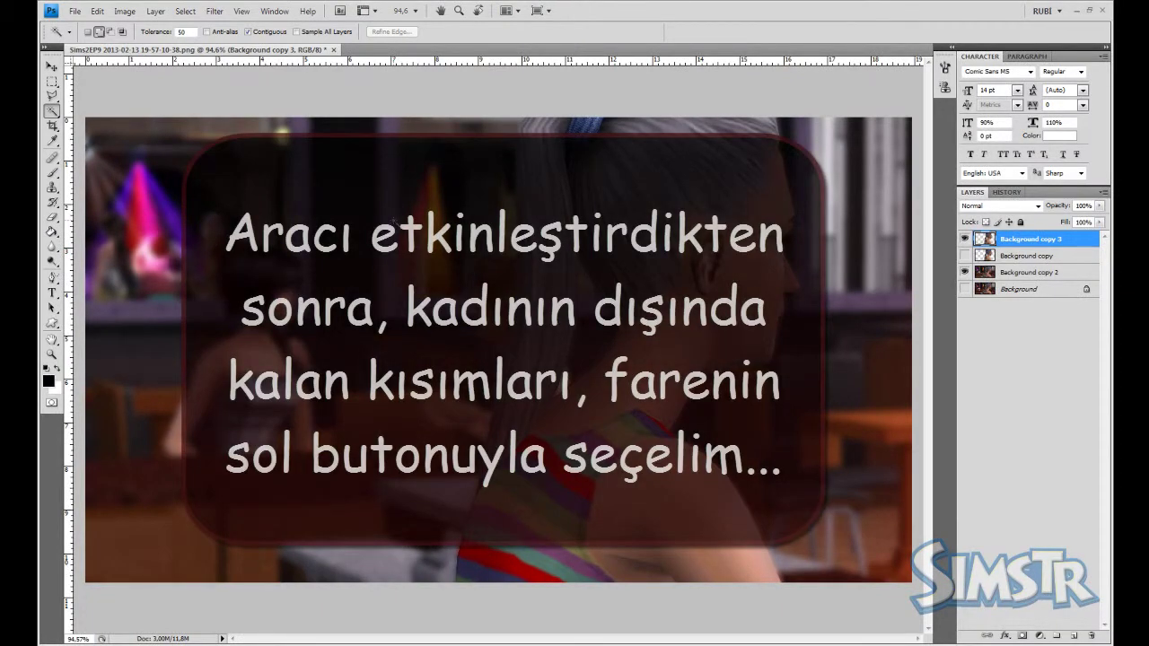
pyautogui.click(393, 220)
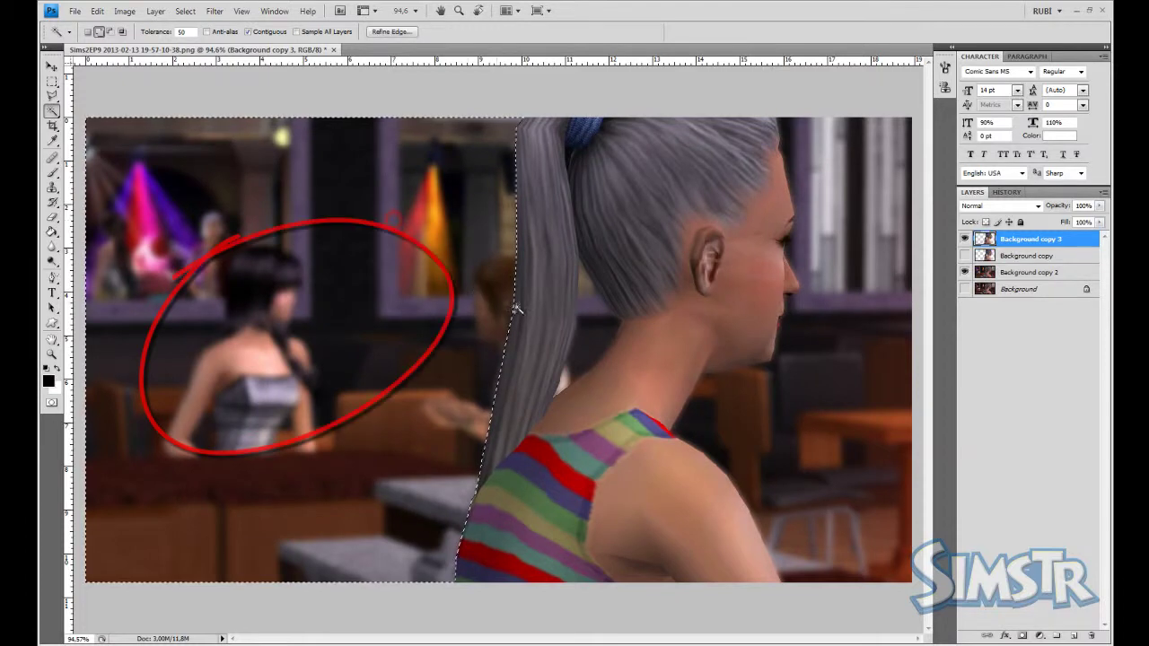
pyautogui.keyDown('shift'); pyautogui.click(585, 319); pyautogui.keyUp('shift')
pyautogui.keyDown('shift'); pyautogui.click(796, 384); pyautogui.keyUp('shift')
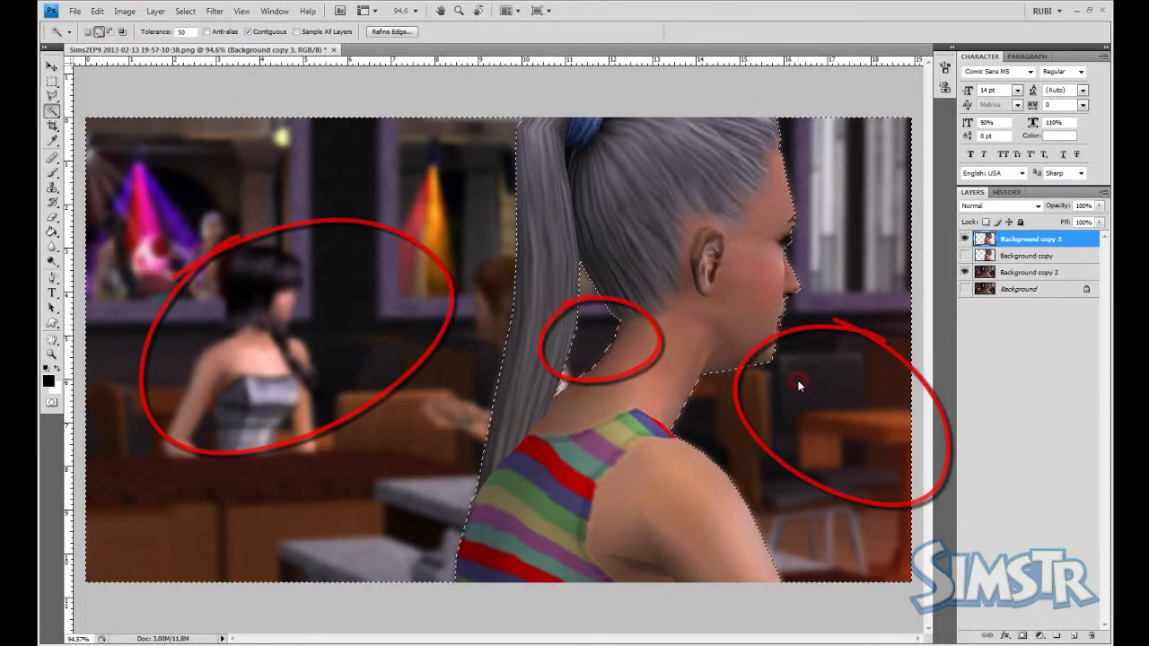
# Step: Feather the background selection by 5 pixels, delete it, and deselect
pyautogui.rightClick(706, 239)
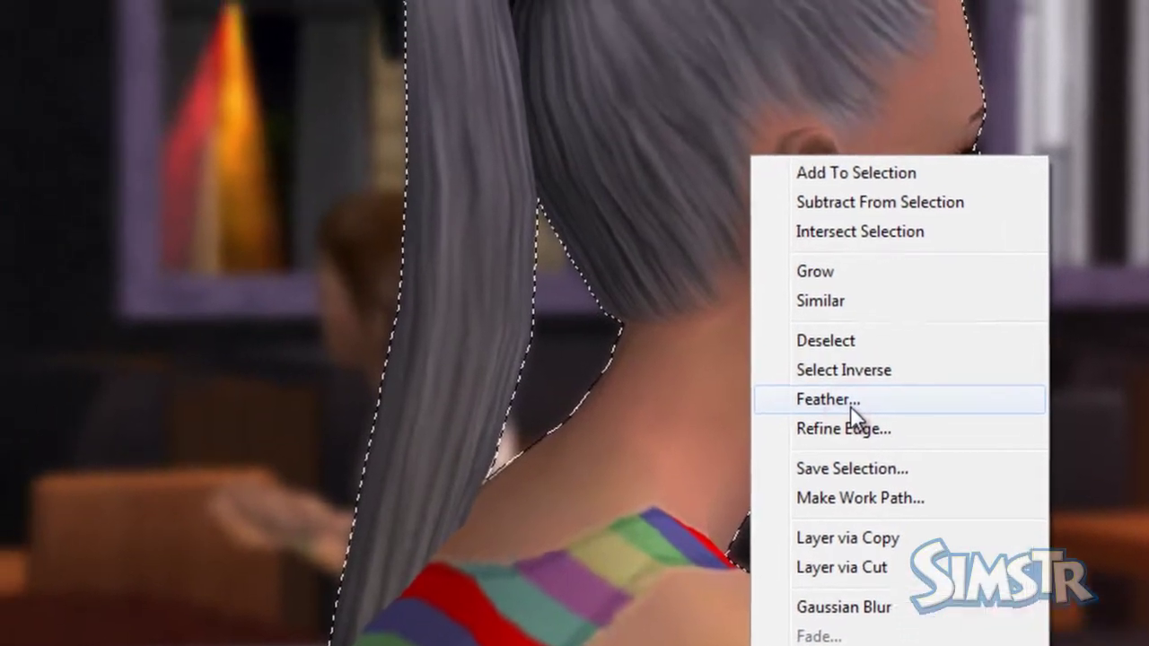
pyautogui.click(818, 329)
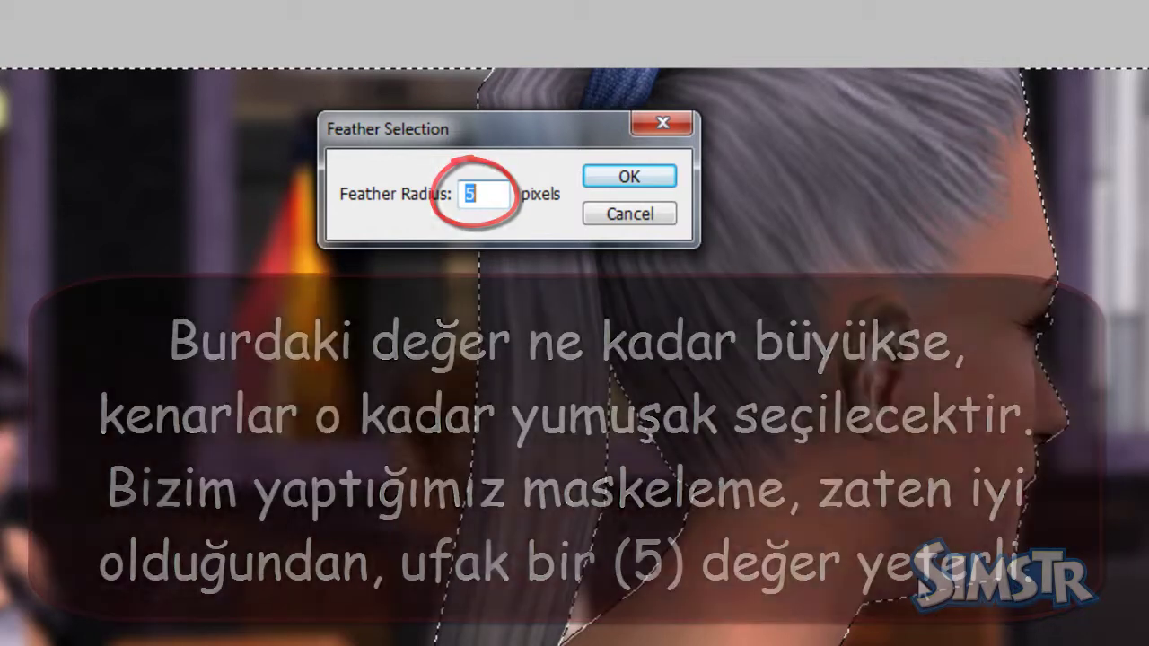
pyautogui.press('Return')
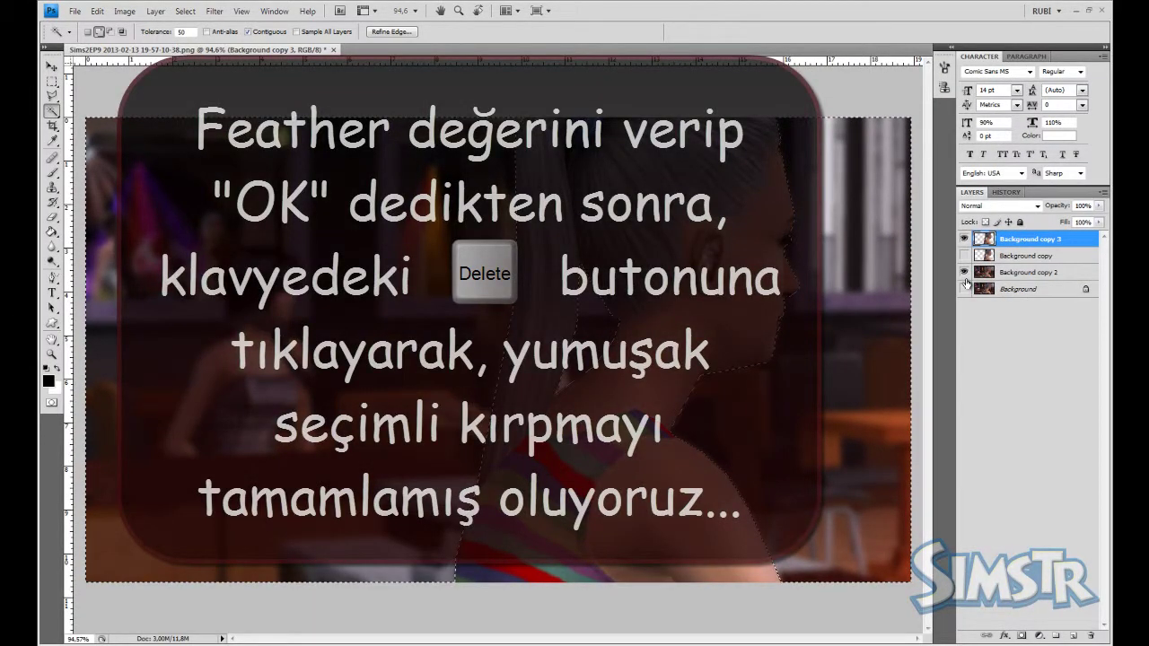
pyautogui.press('Delete')
pyautogui.hotkey('ctrl', 'd')
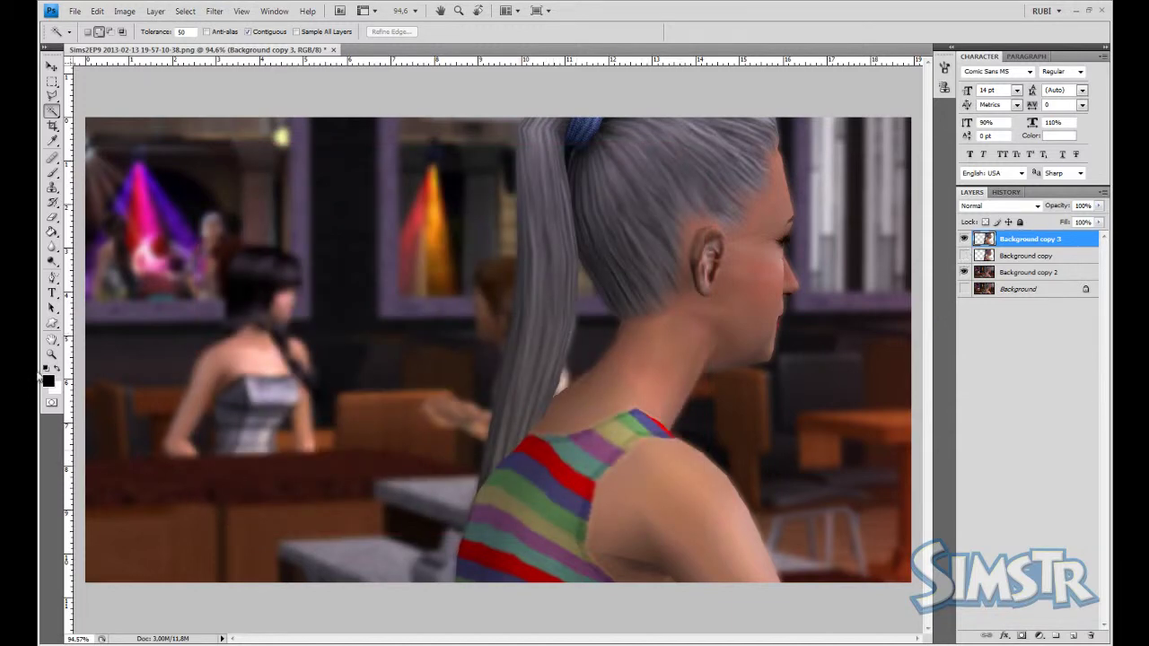
# Step: Zoom in on the hair-neck junction and outline the light patch with Polygonal Lasso
pyautogui.click(51, 355)
pyautogui.click(604, 348)
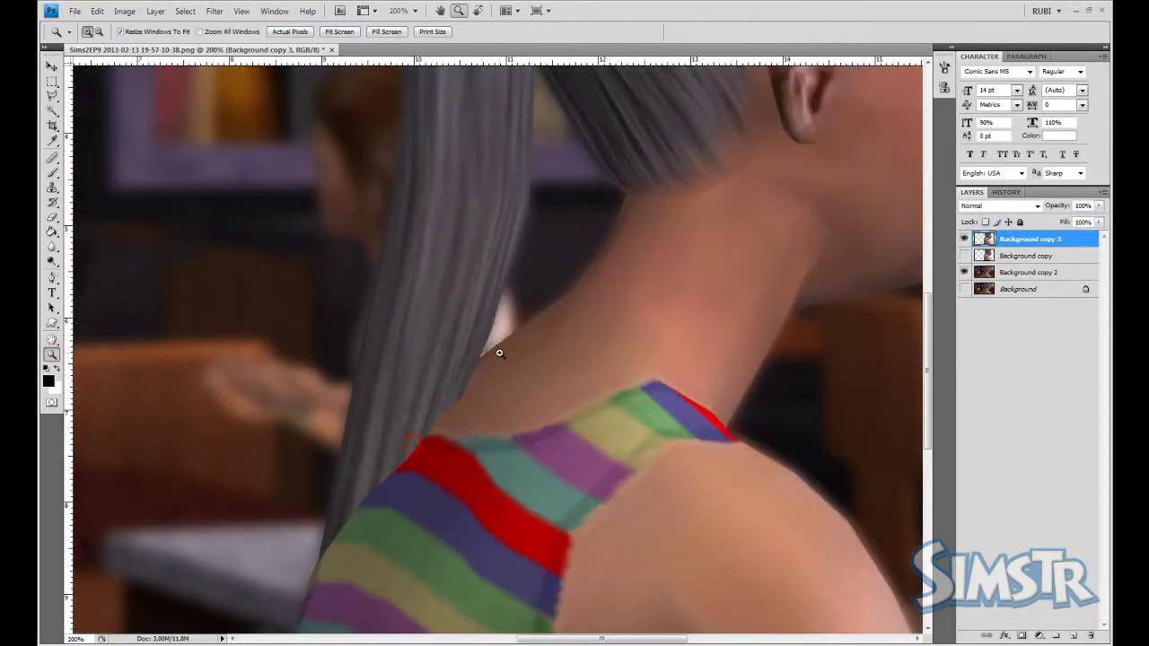
pyautogui.click(499, 353)
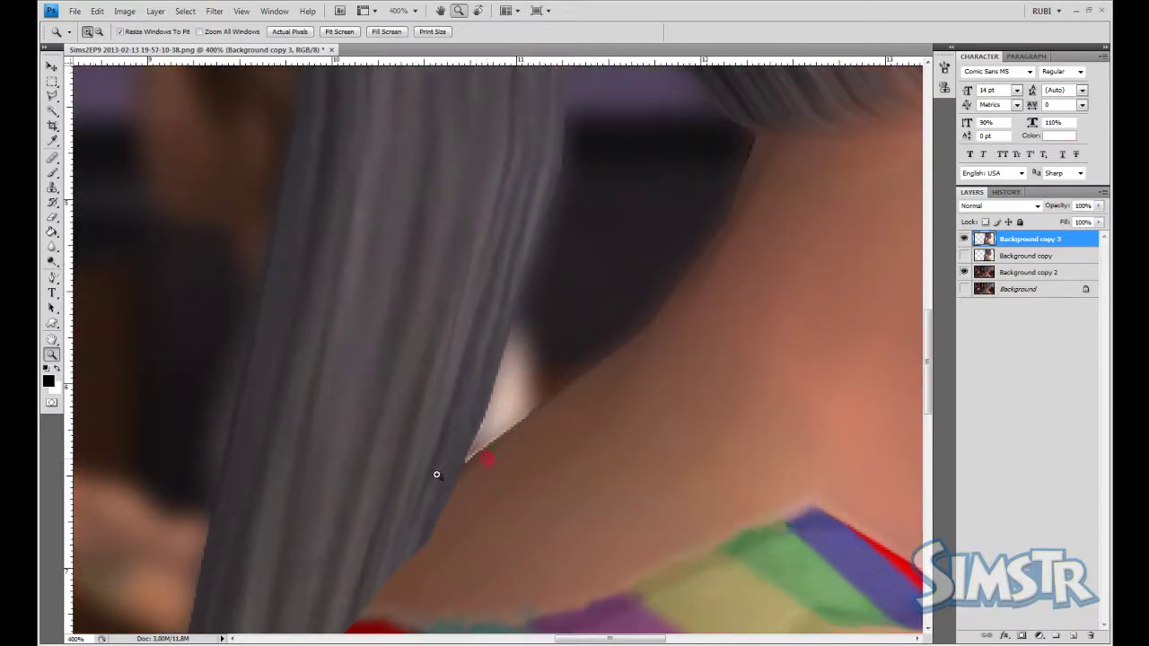
pyautogui.click(437, 472)
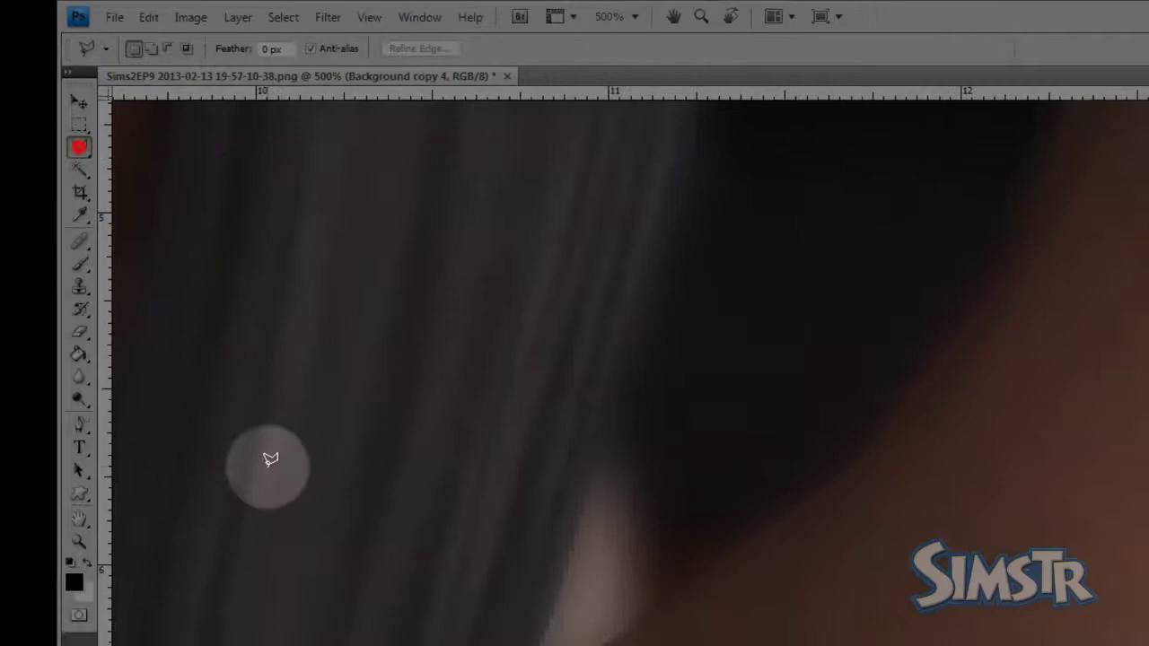
pyautogui.click(334, 466)
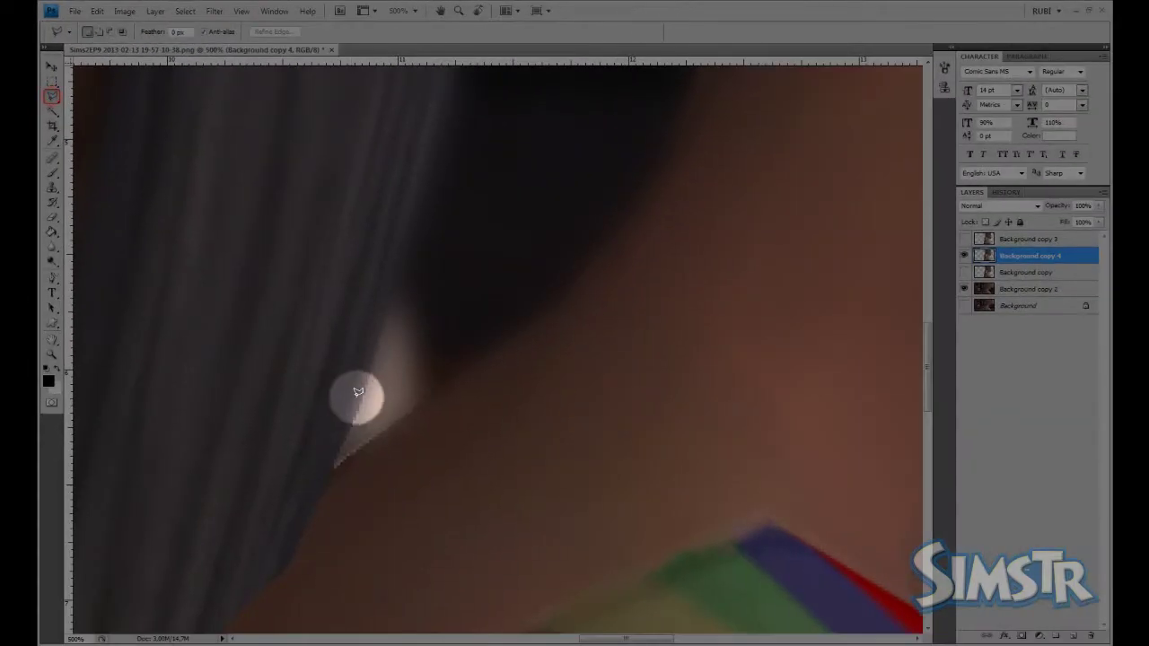
pyautogui.click(370, 362)
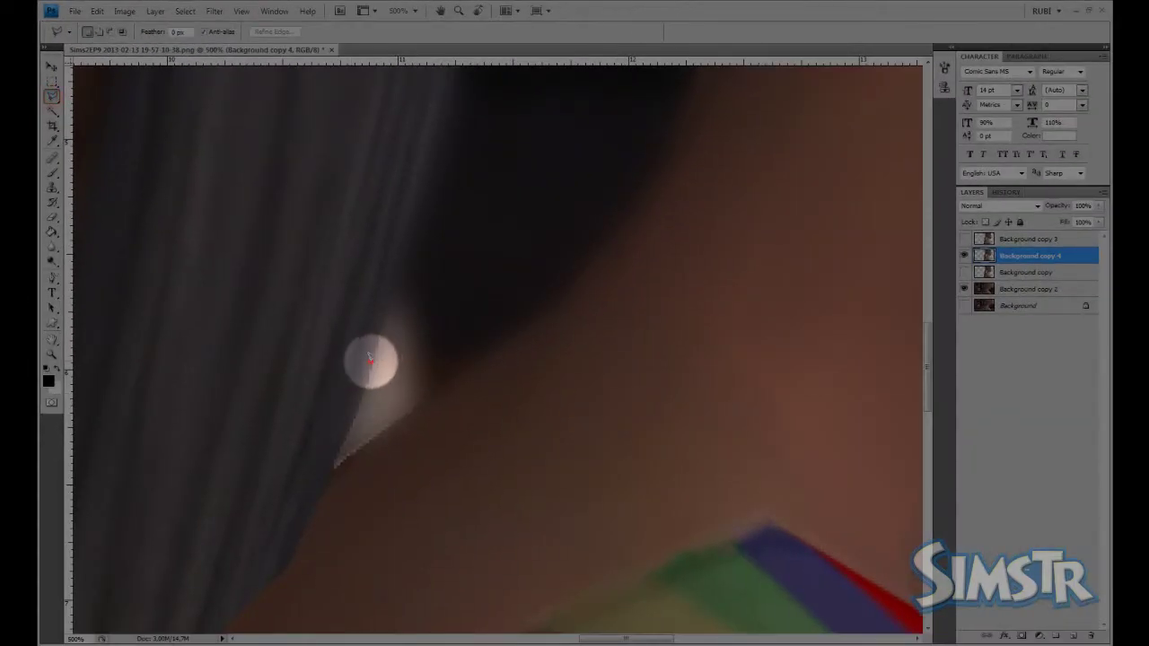
pyautogui.click(334, 464)
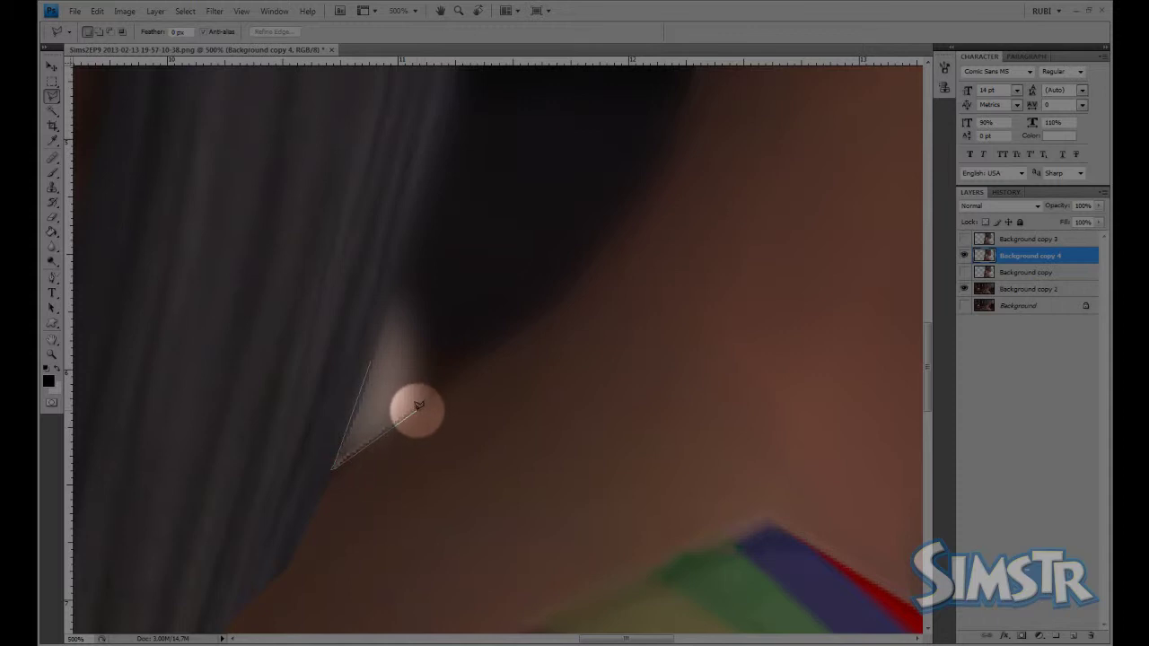
pyautogui.click(429, 388)
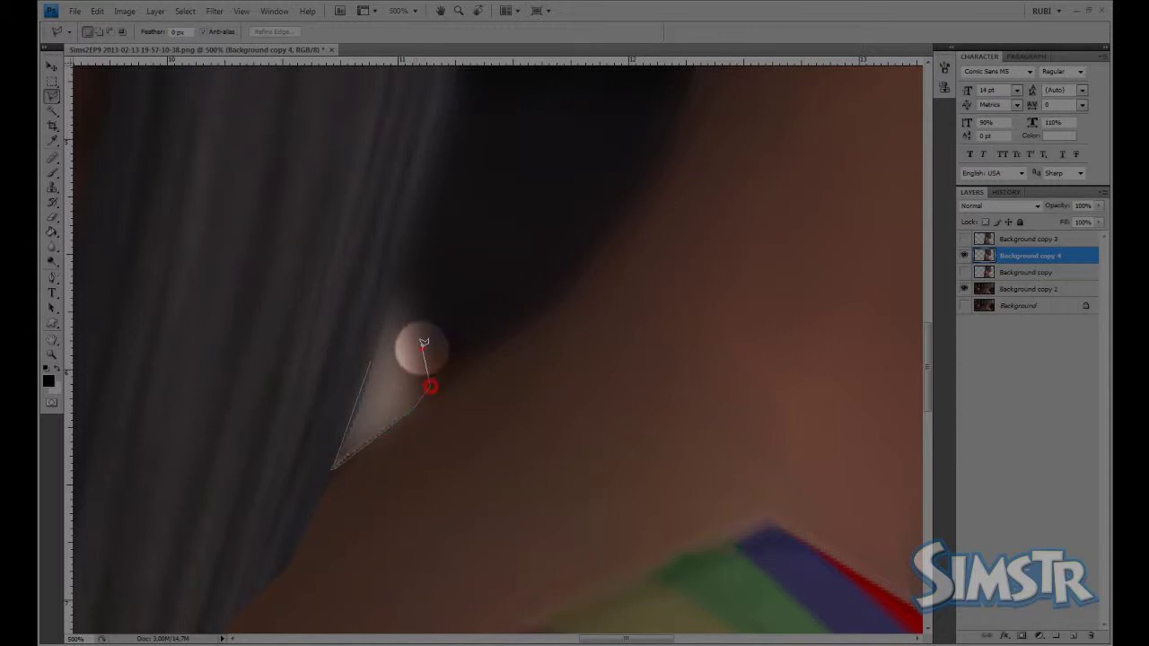
pyautogui.click(422, 349)
pyautogui.click(371, 362)
# Step: Feather the patch selection by 1 pixel, remove it, deselect, and fit the image on screen
pyautogui.rightClick(372, 368)
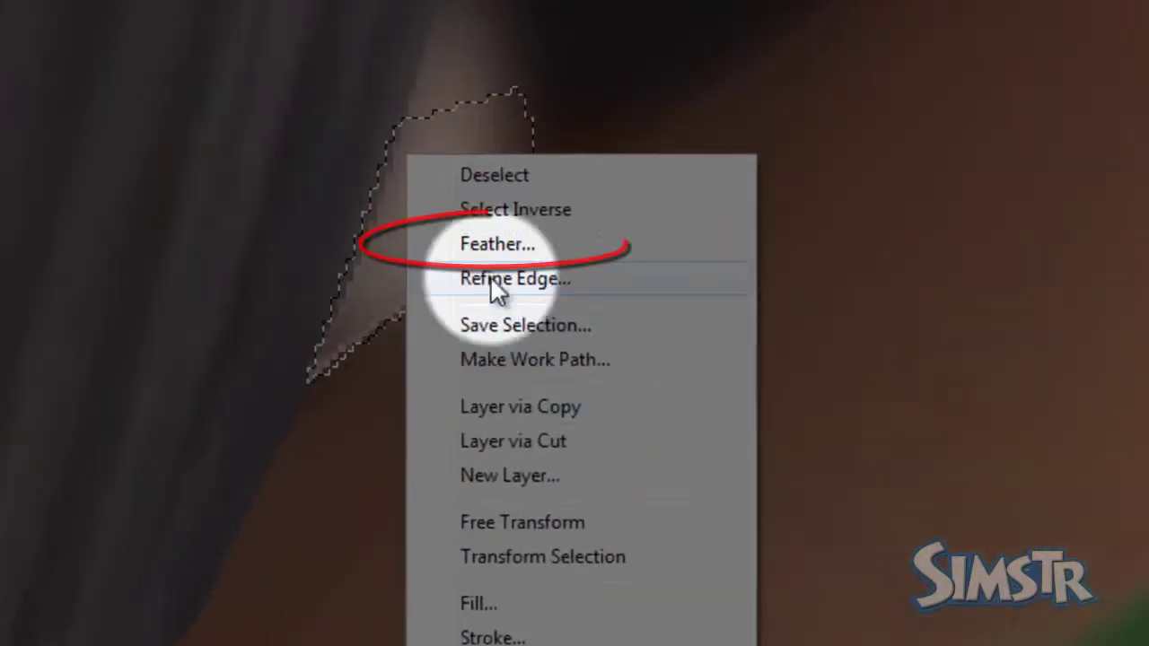
pyautogui.click(497, 242)
pyautogui.write('1')
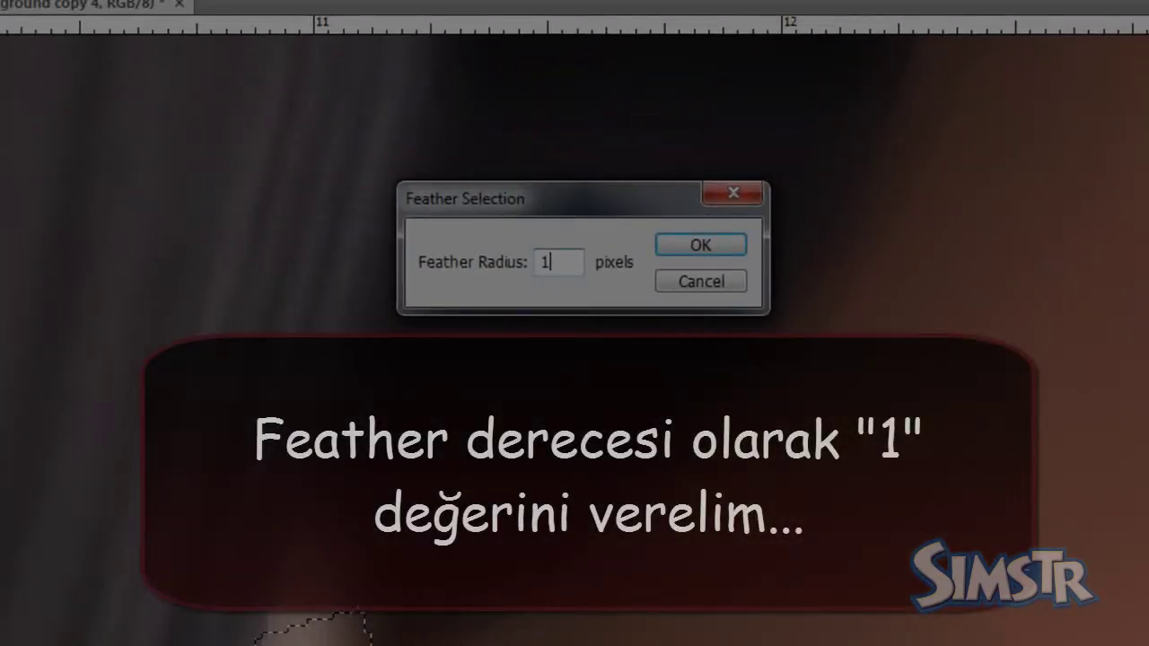
pyautogui.press('Return')
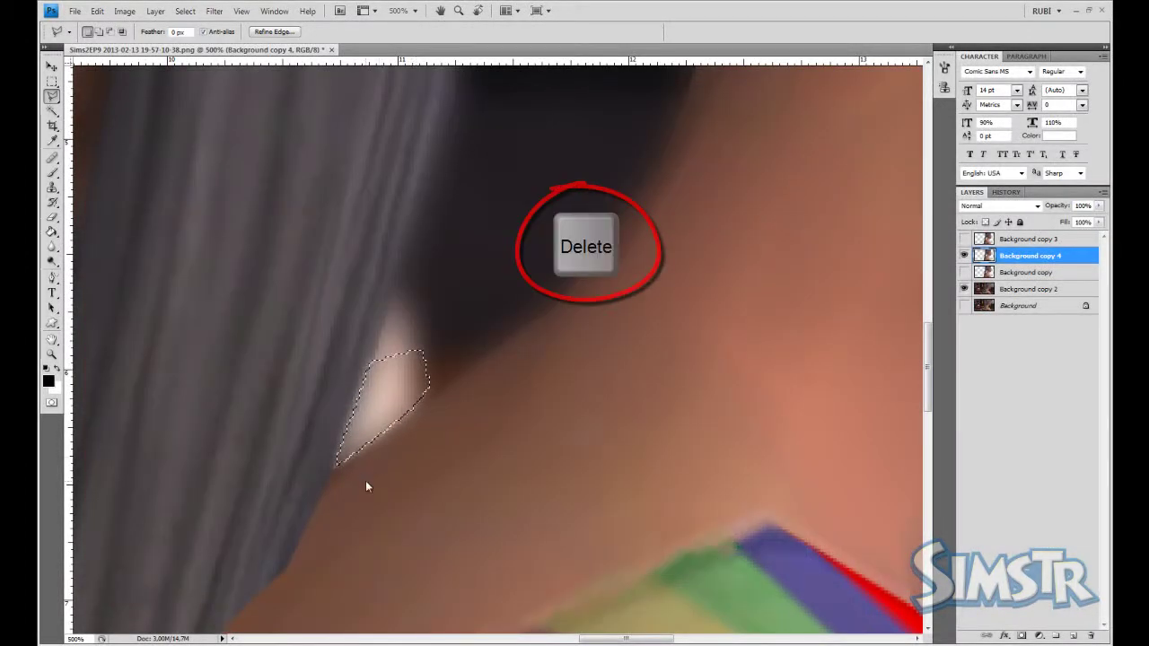
pyautogui.click(367, 476)
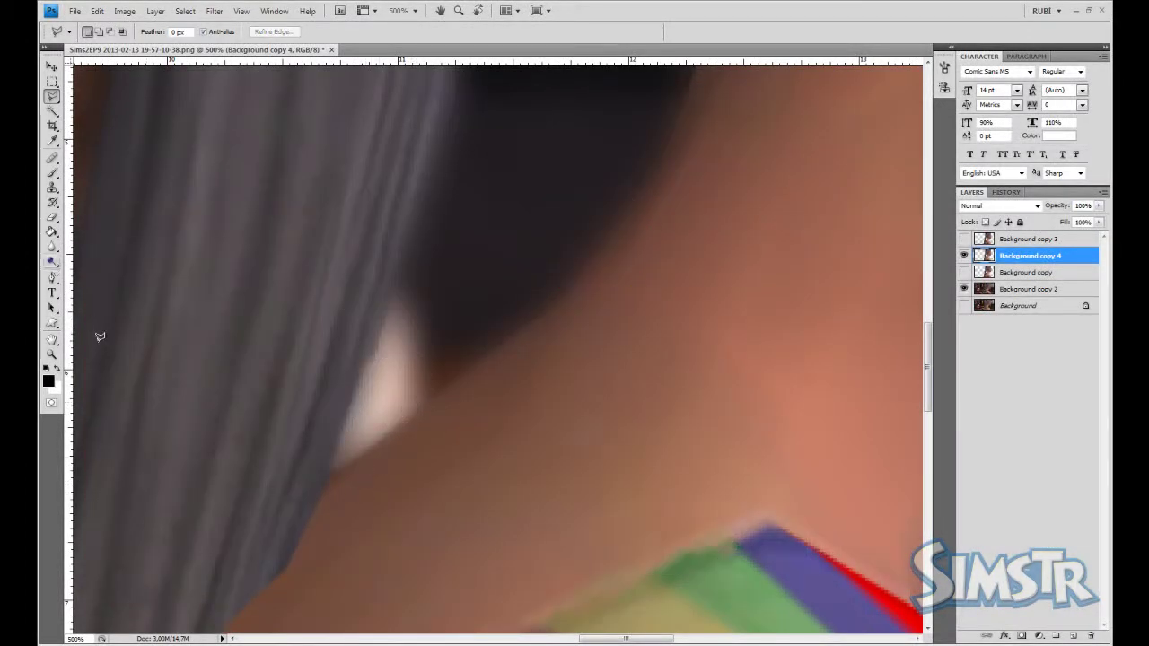
pyautogui.click(52, 354)
pyautogui.hotkey('ctrl', '0')
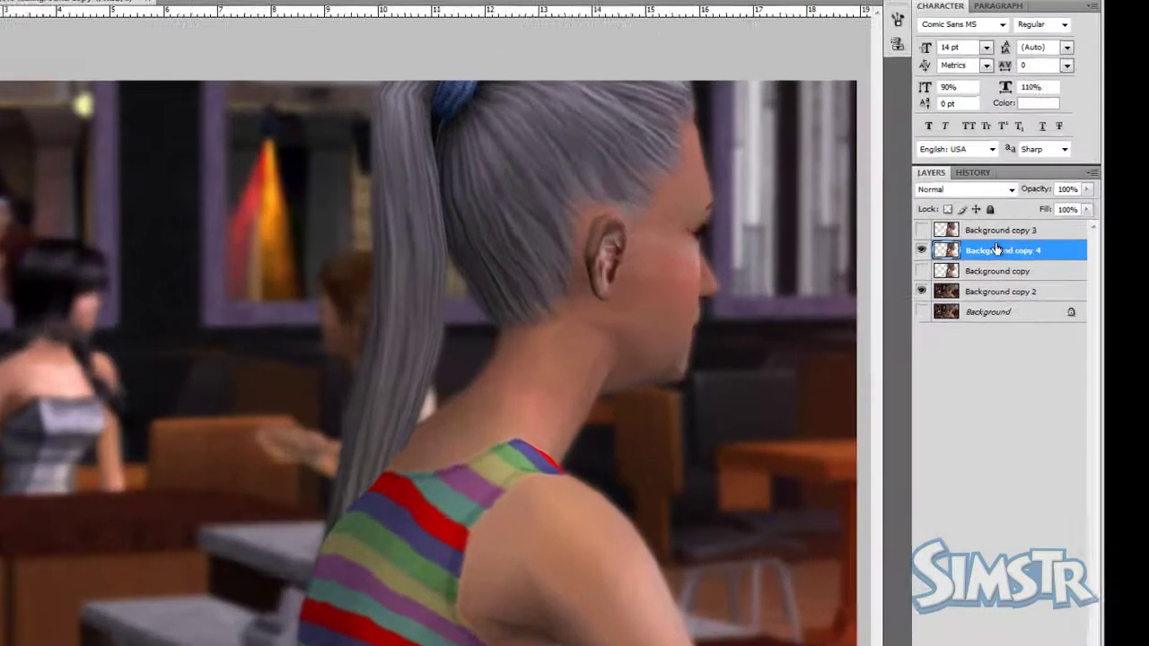
# Step: Open Blending Options for Background copy 4 to switch on a Drop Shadow
pyautogui.rightClick(1005, 256)
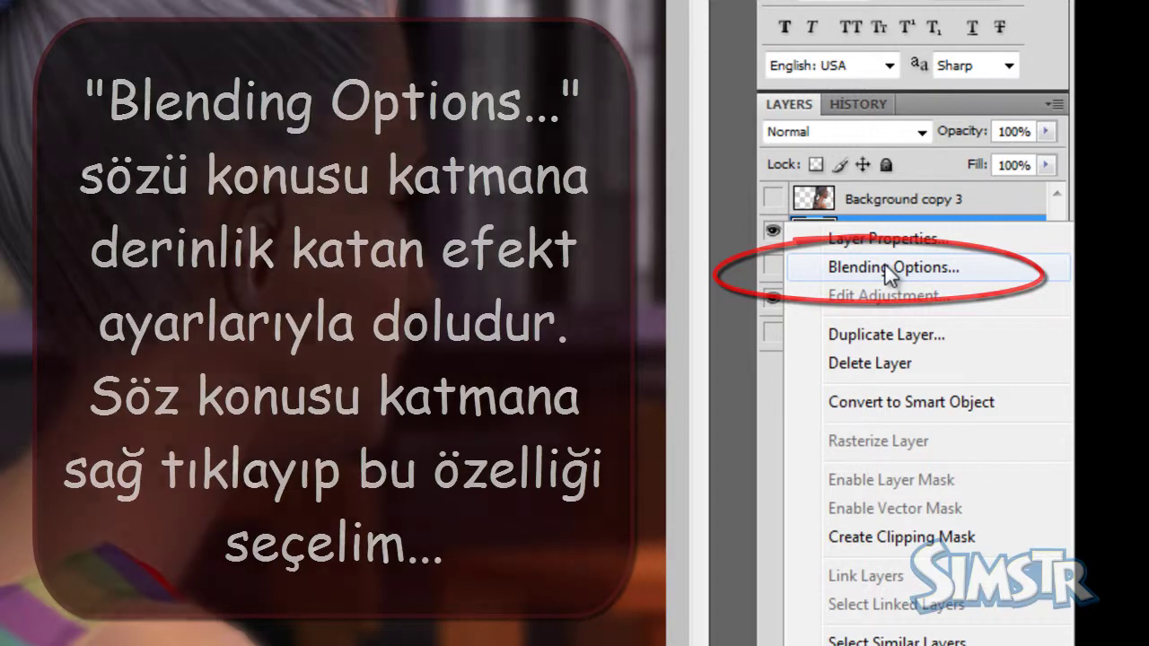
pyautogui.click(885, 265)
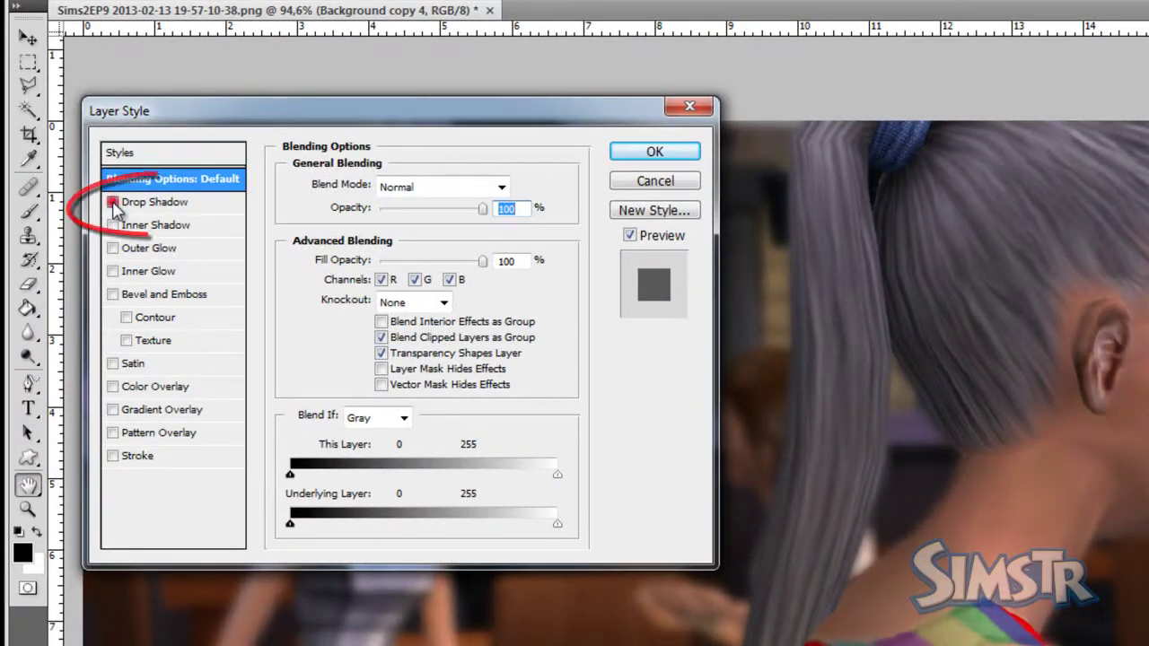
# Step: Enable a drop shadow on the woman's layer at 75% opacity
pyautogui.click(112, 202)
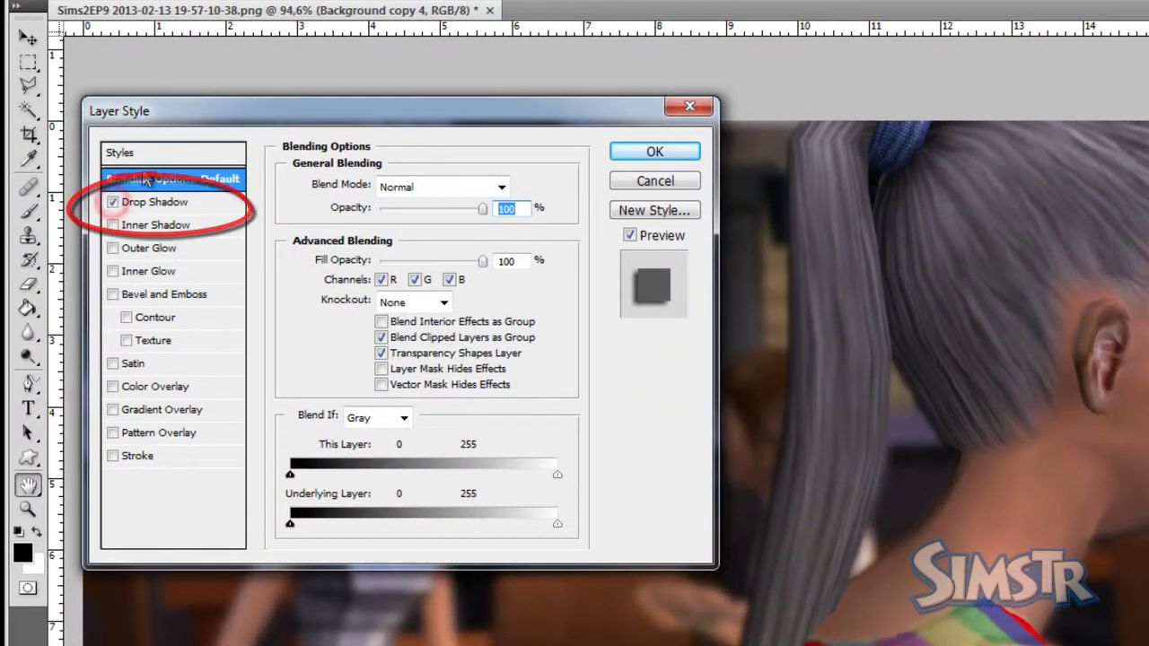
pyautogui.click(191, 205)
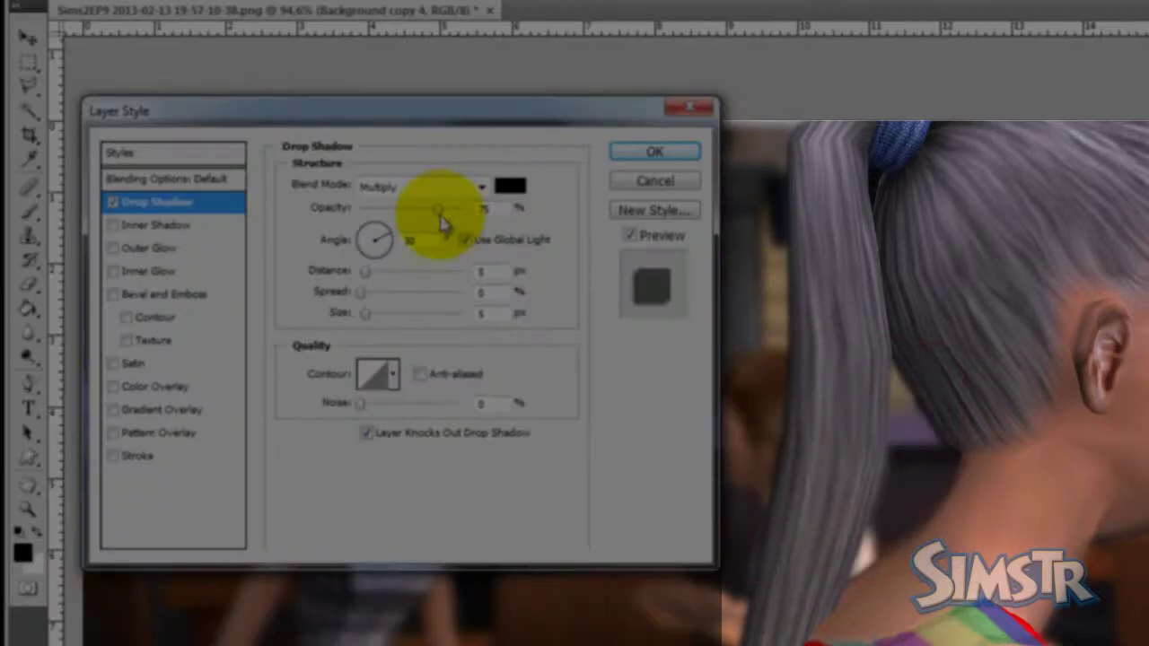
pyautogui.moveTo(440, 215); pyautogui.dragTo(429, 211)
pyautogui.write('1')
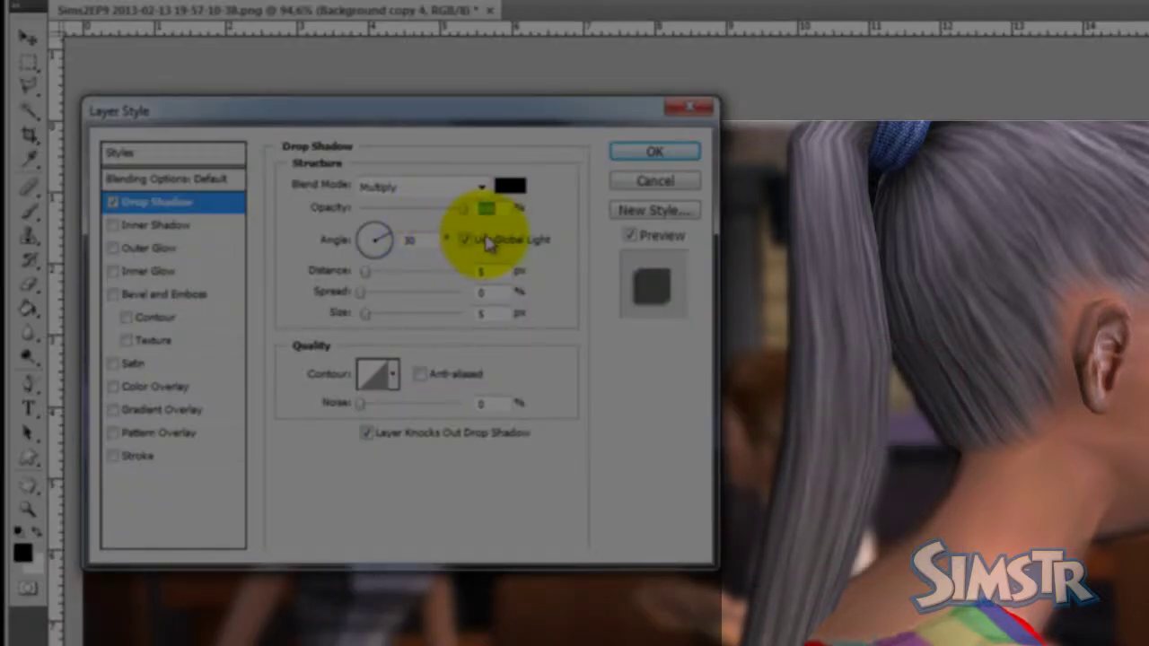
pyautogui.write('00')
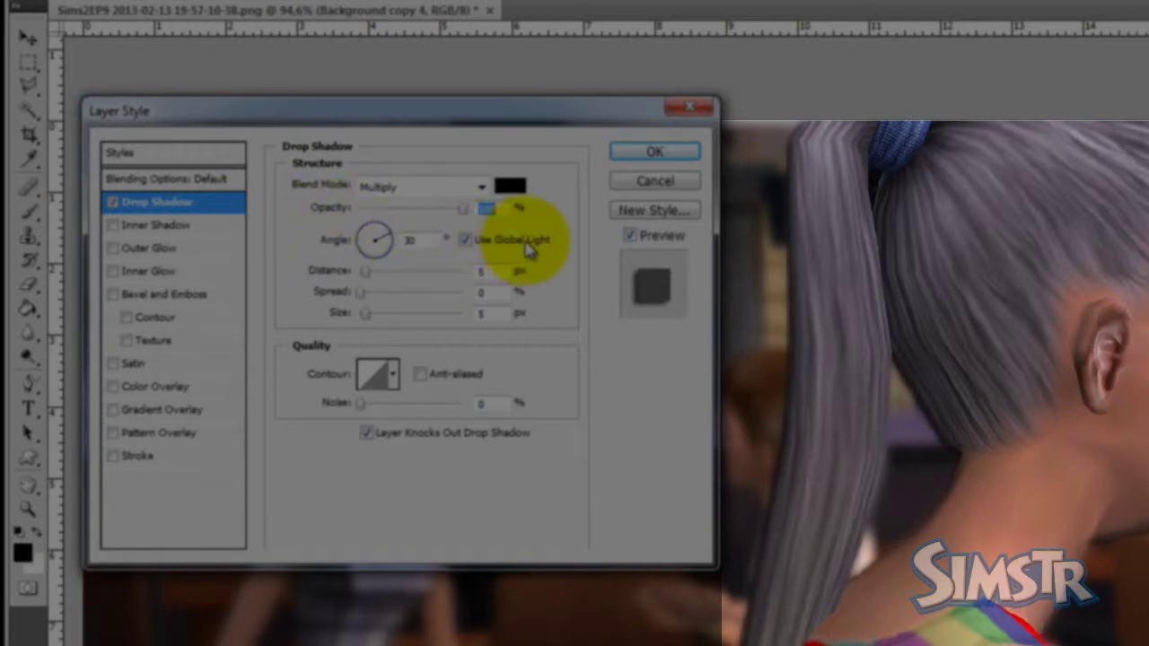
pyautogui.write('75')
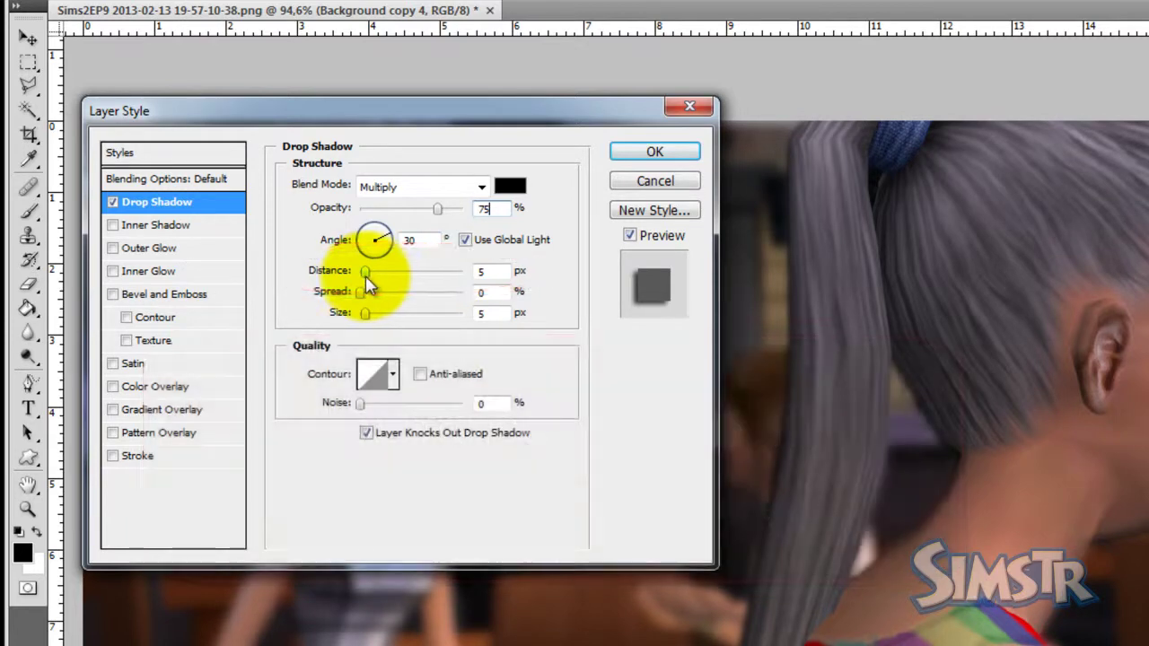
# Step: Set the shadow to 32 px distance, 0% spread and 38 px size at 37°
pyautogui.moveTo(366, 272)
pyautogui.mouseDown()
pyautogui.moveTo(485, 286)
pyautogui.moveTo(396, 286)
pyautogui.mouseUp()
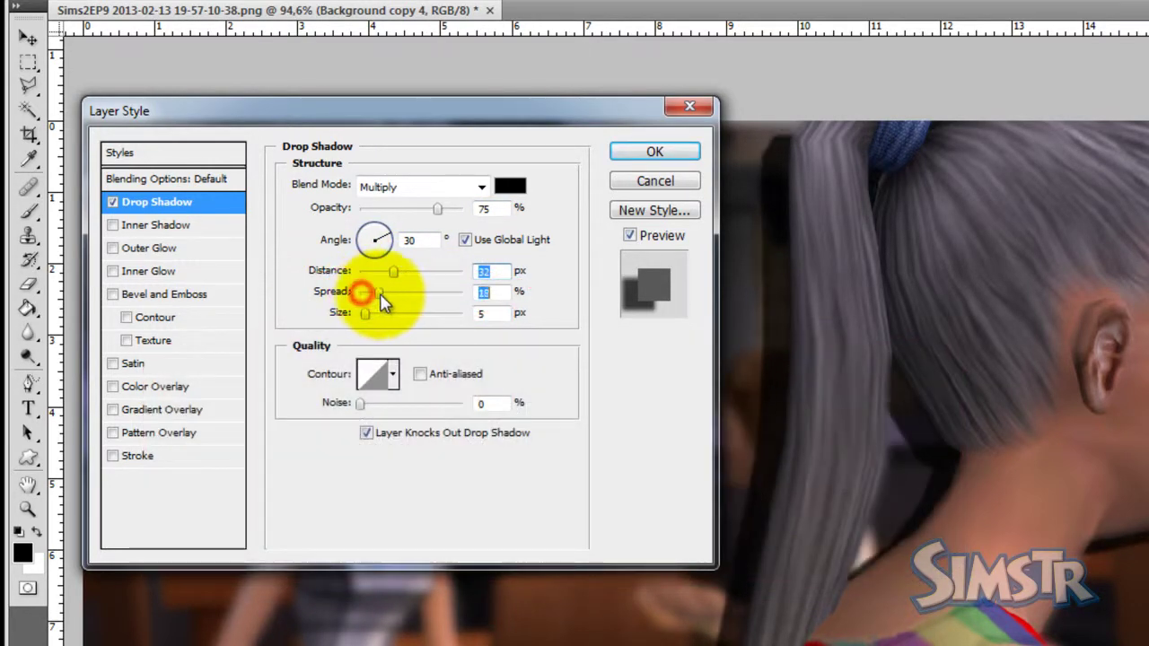
pyautogui.moveTo(361, 293)
pyautogui.mouseDown()
pyautogui.moveTo(438, 285)
pyautogui.moveTo(328, 322)
pyautogui.mouseUp()
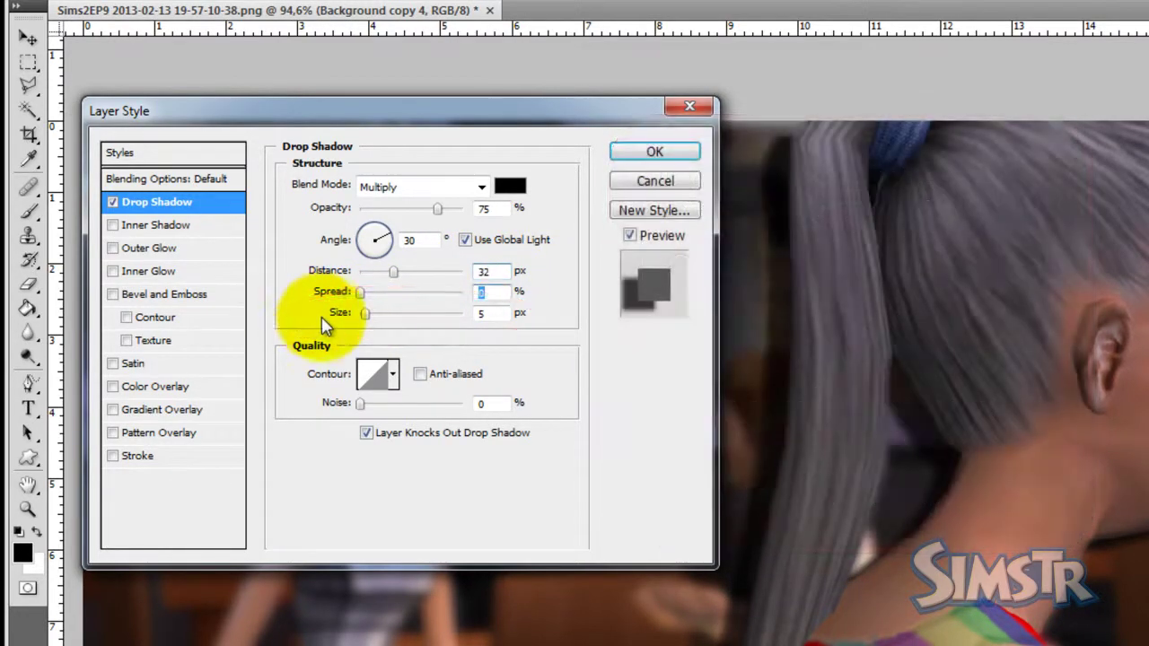
pyautogui.moveTo(366, 314)
pyautogui.mouseDown()
pyautogui.moveTo(393, 323)
pyautogui.moveTo(356, 322)
pyautogui.moveTo(385, 314)
pyautogui.mouseUp()
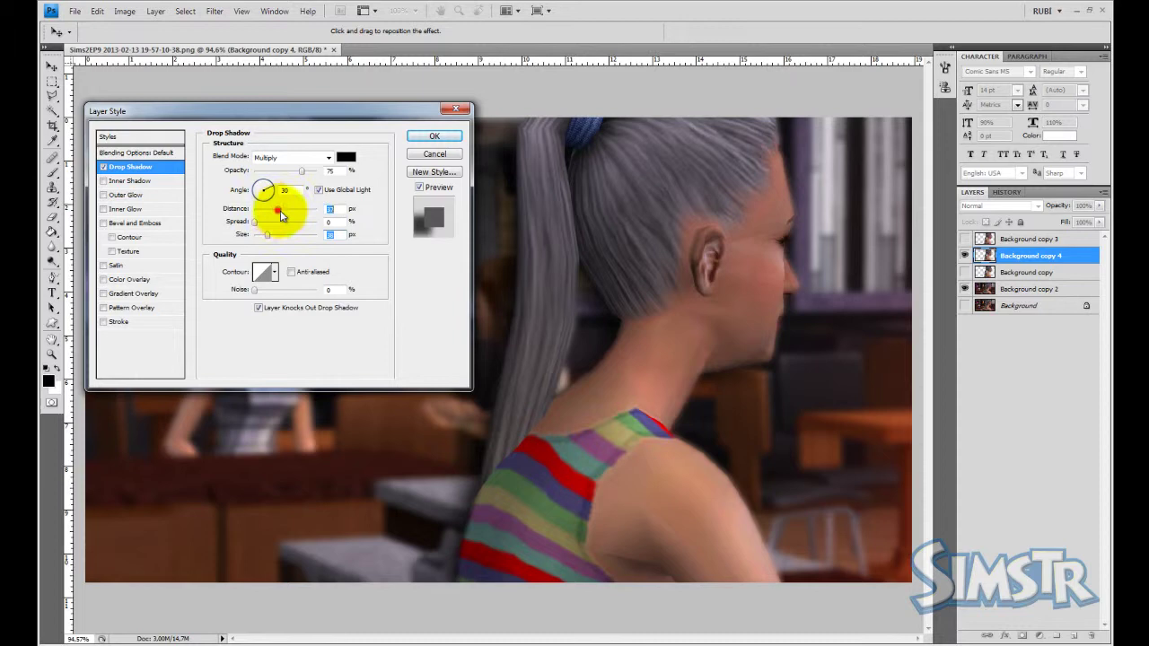
pyautogui.moveTo(284, 211); pyautogui.dragTo(303, 211)
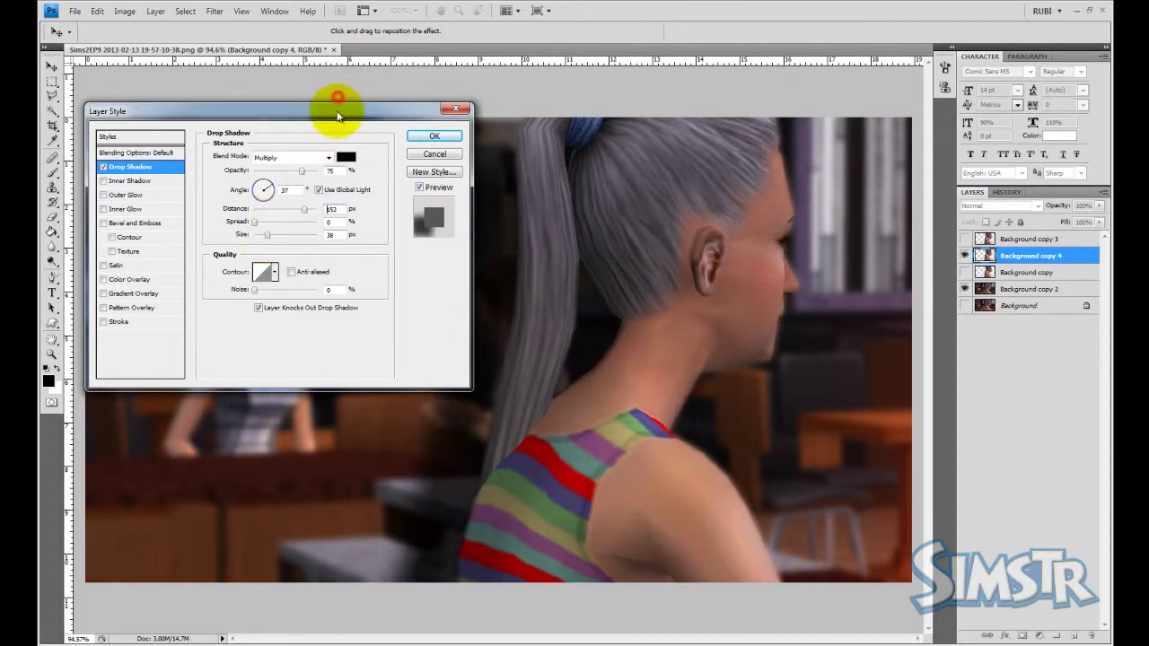
# Step: Set the drop shadow angle to 90° so it falls straight down
pyautogui.moveTo(341, 110)
pyautogui.mouseDown()
pyautogui.moveTo(267, 102)
pyautogui.moveTo(256, 72)
pyautogui.mouseUp()
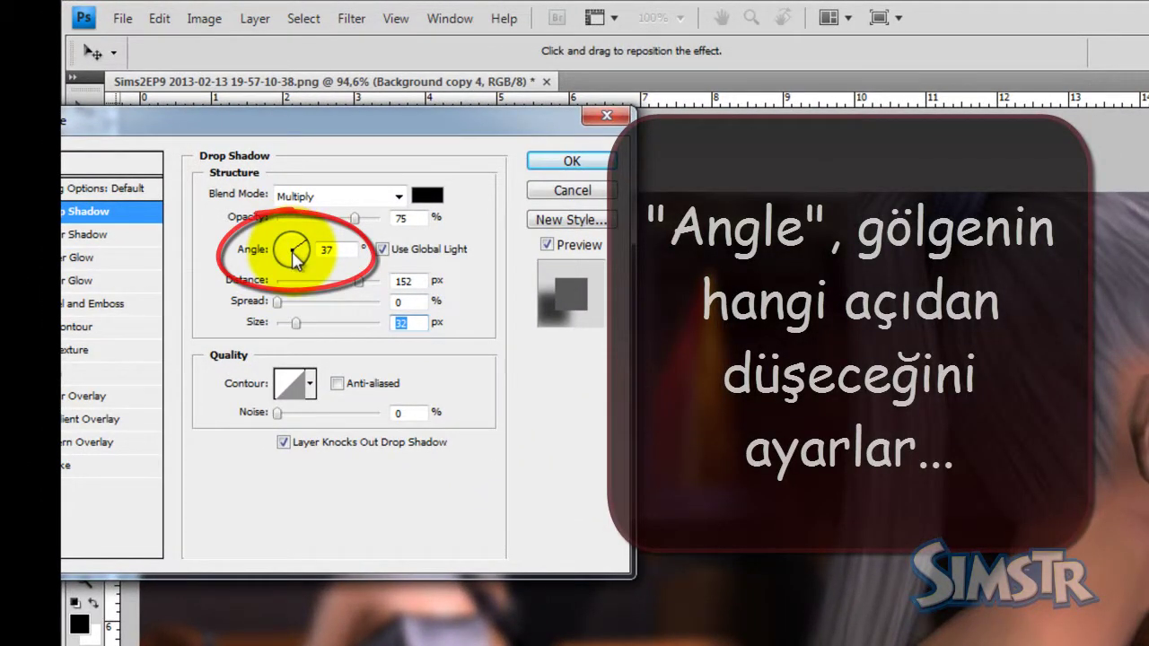
pyautogui.click(296, 258)
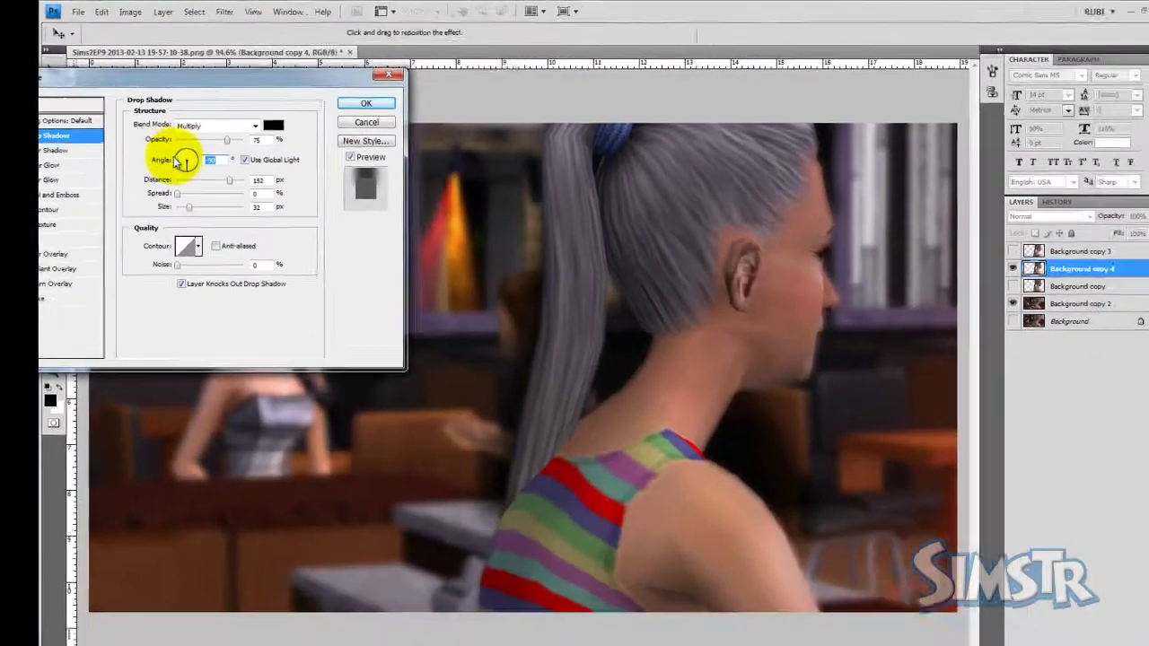
pyautogui.click(177, 160)
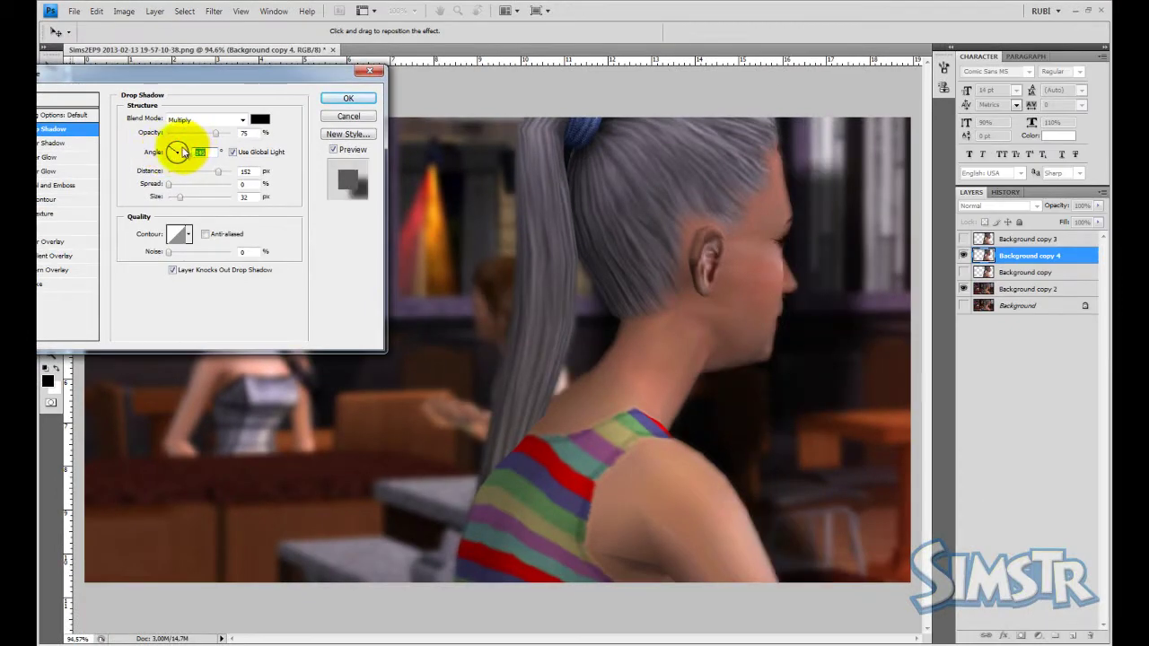
pyautogui.moveTo(182, 153); pyautogui.dragTo(192, 164)
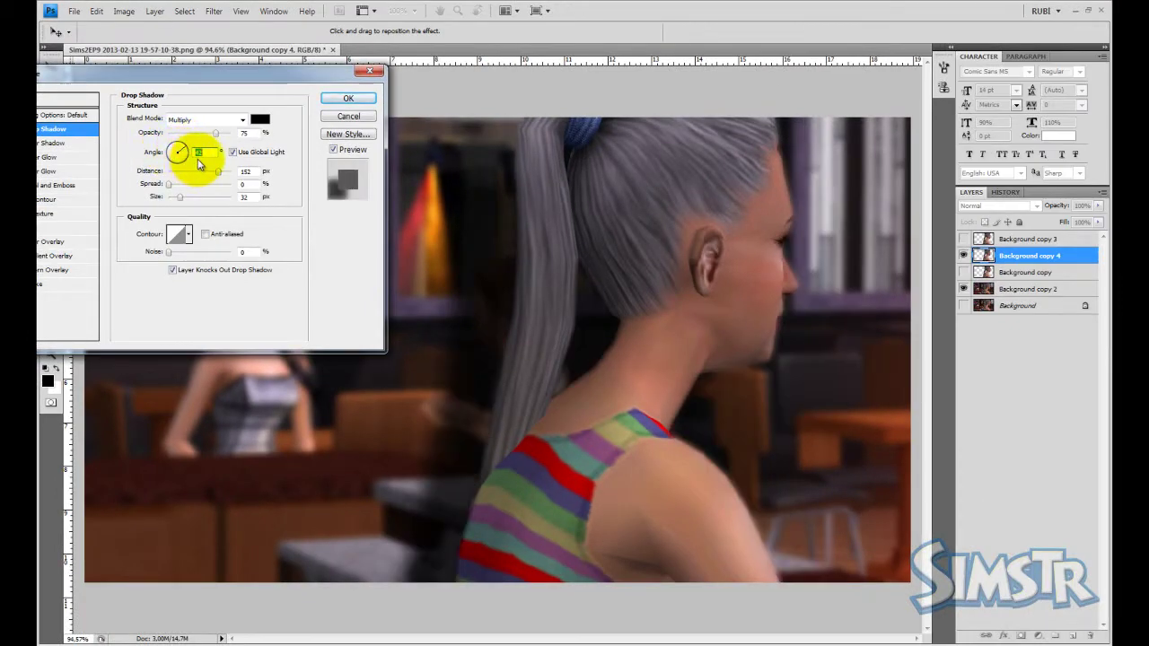
pyautogui.write('90')
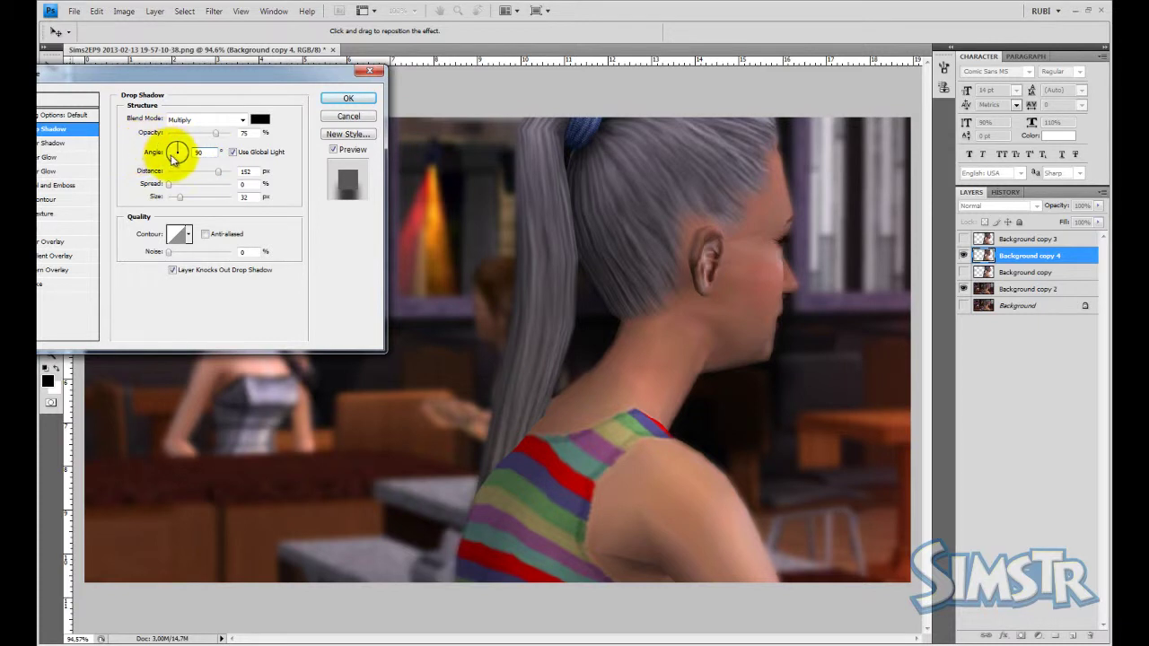
pyautogui.press('Tab')
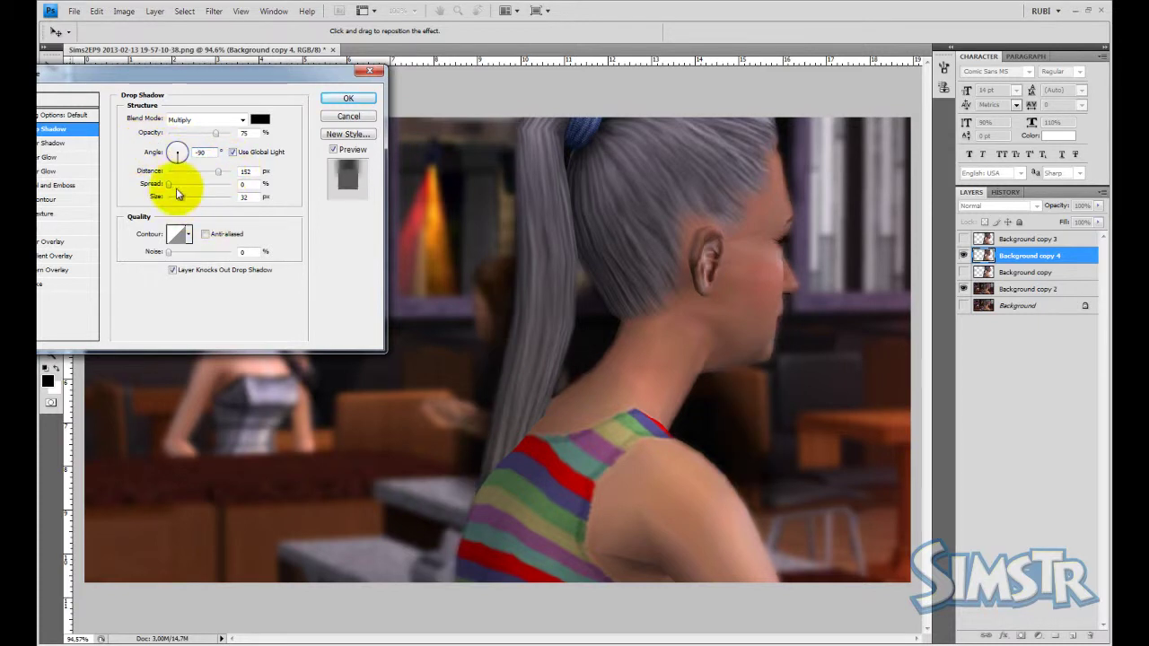
# Step: Set the shadow to 11 px distance, 6% spread, 24 px size, 100% opacity, and apply it
pyautogui.moveTo(218, 172); pyautogui.dragTo(187, 201)
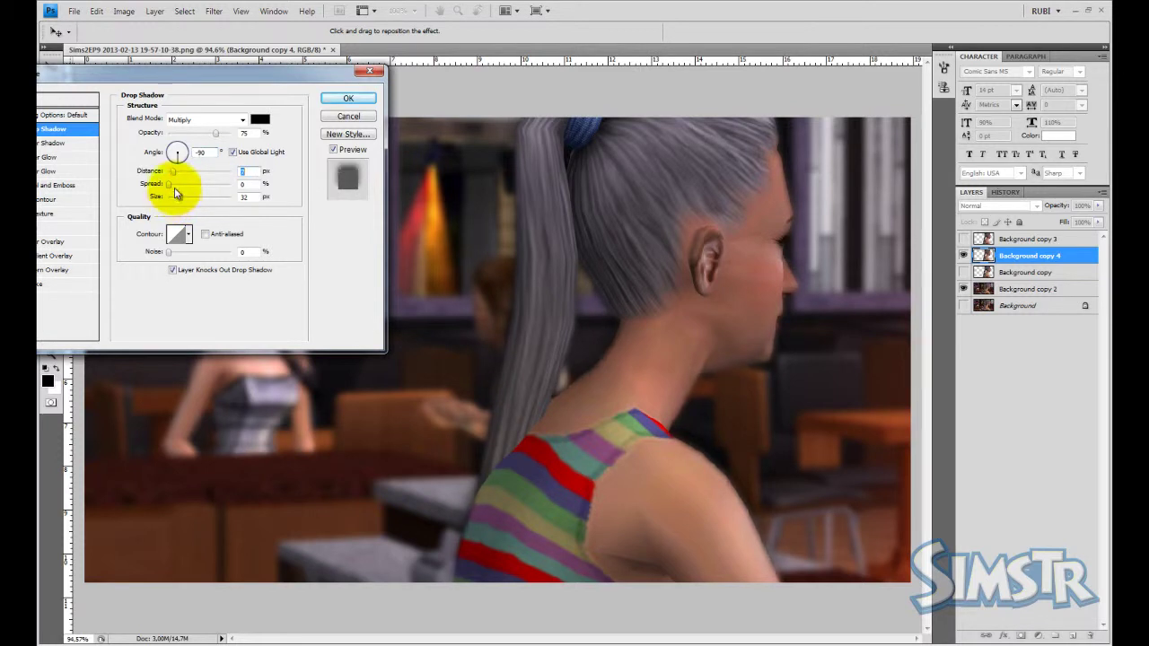
pyautogui.moveTo(177, 193)
pyautogui.mouseDown()
pyautogui.moveTo(176, 205)
pyautogui.moveTo(172, 169)
pyautogui.mouseUp()
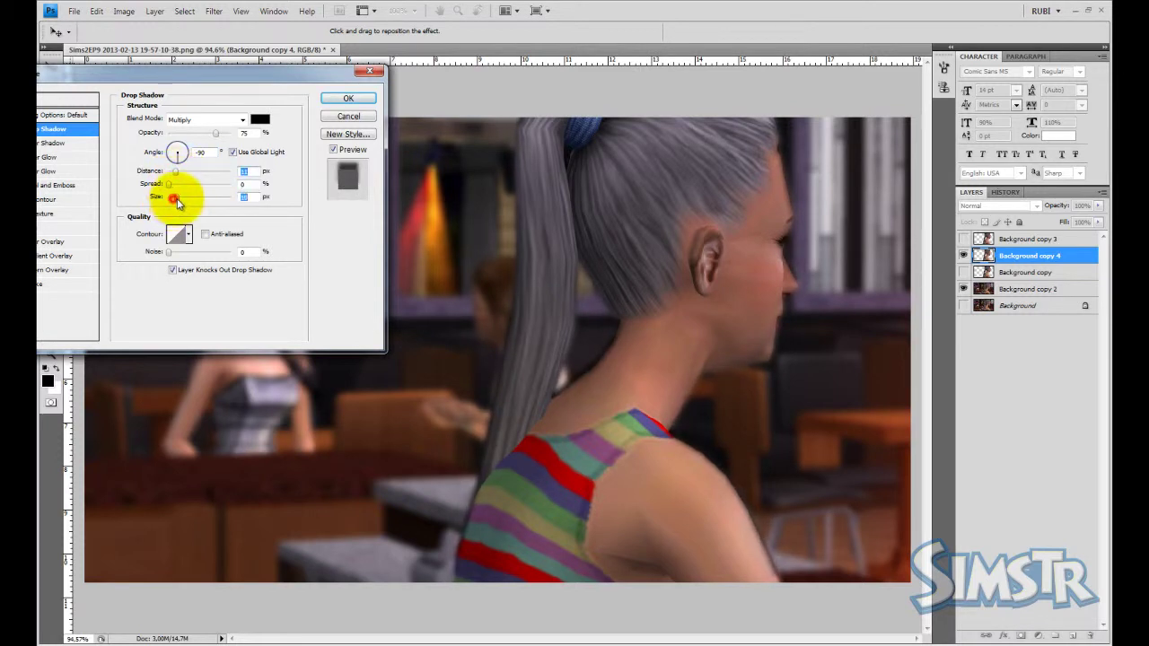
pyautogui.moveTo(211, 75); pyautogui.dragTo(286, 76)
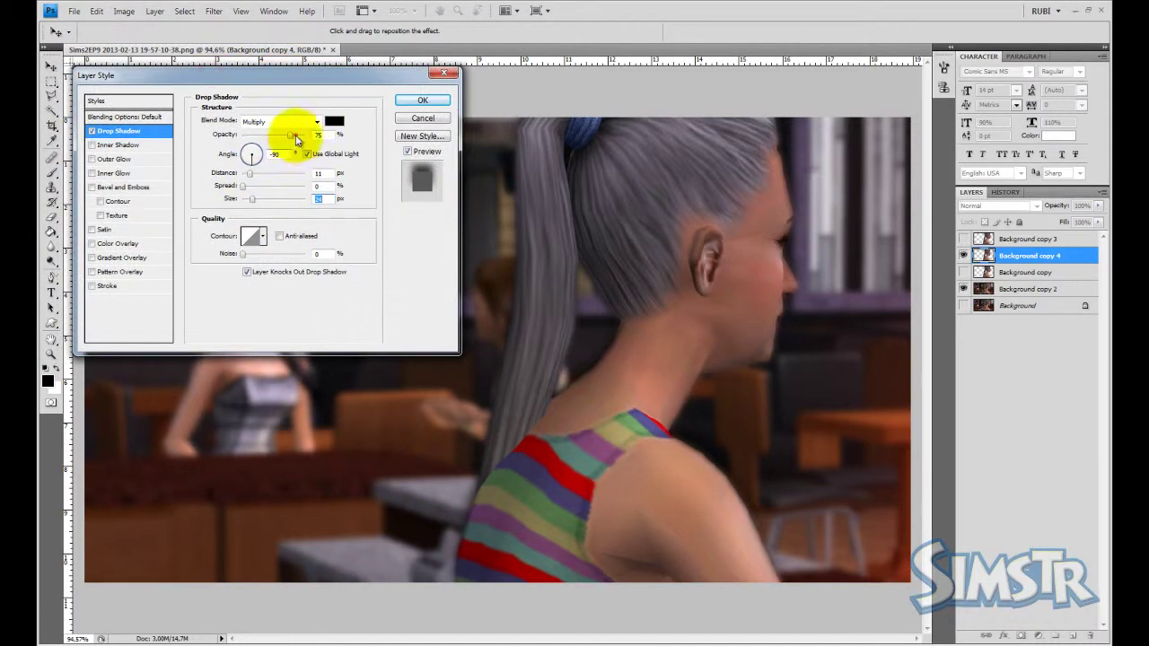
pyautogui.moveTo(296, 136); pyautogui.dragTo(307, 135)
pyautogui.click(249, 187)
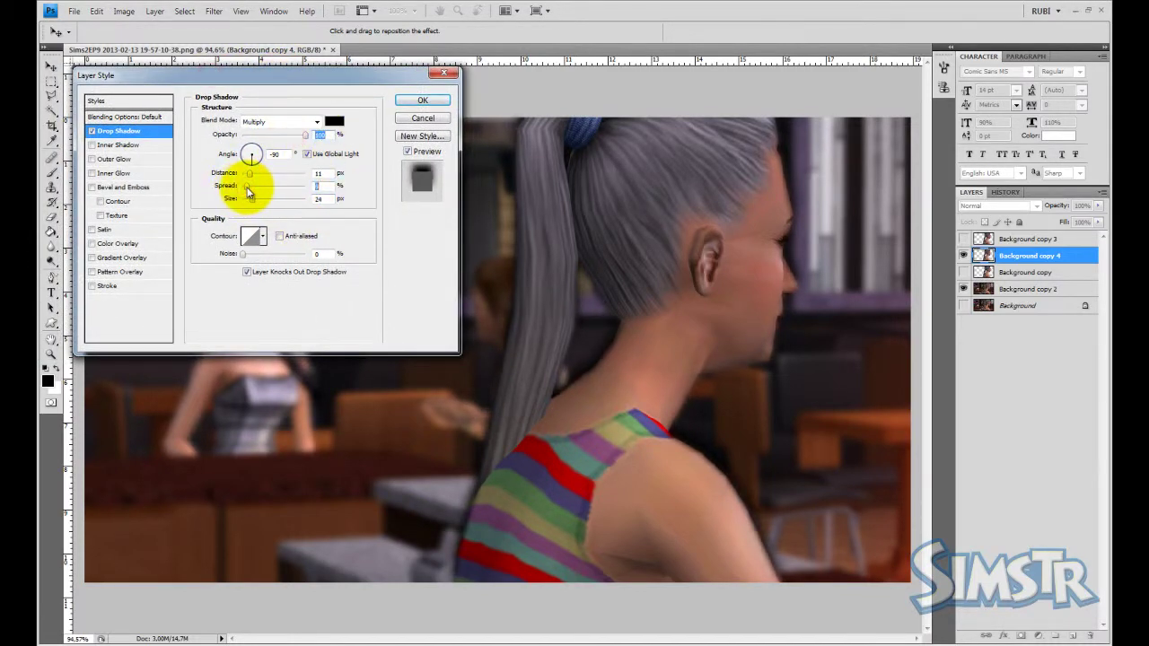
pyautogui.moveTo(300, 75)
pyautogui.mouseDown()
pyautogui.moveTo(202, 332)
pyautogui.moveTo(275, 155)
pyautogui.mouseUp()
pyautogui.moveTo(225, 225); pyautogui.dragTo(229, 230)
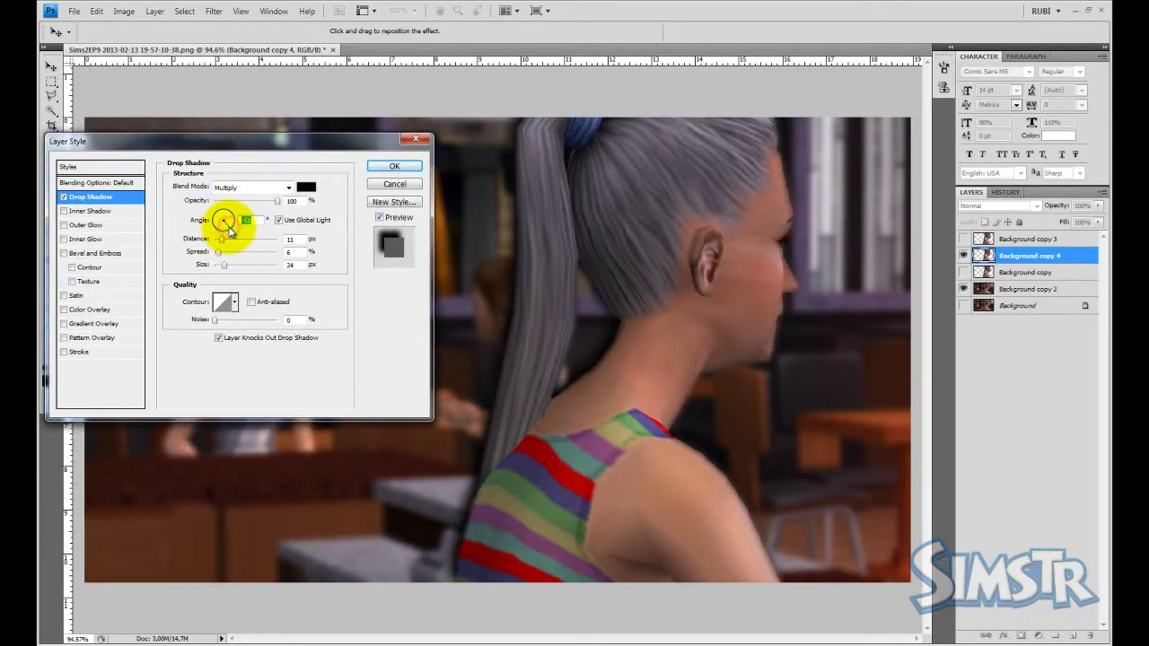
pyautogui.press('Return')
pyautogui.press('z')
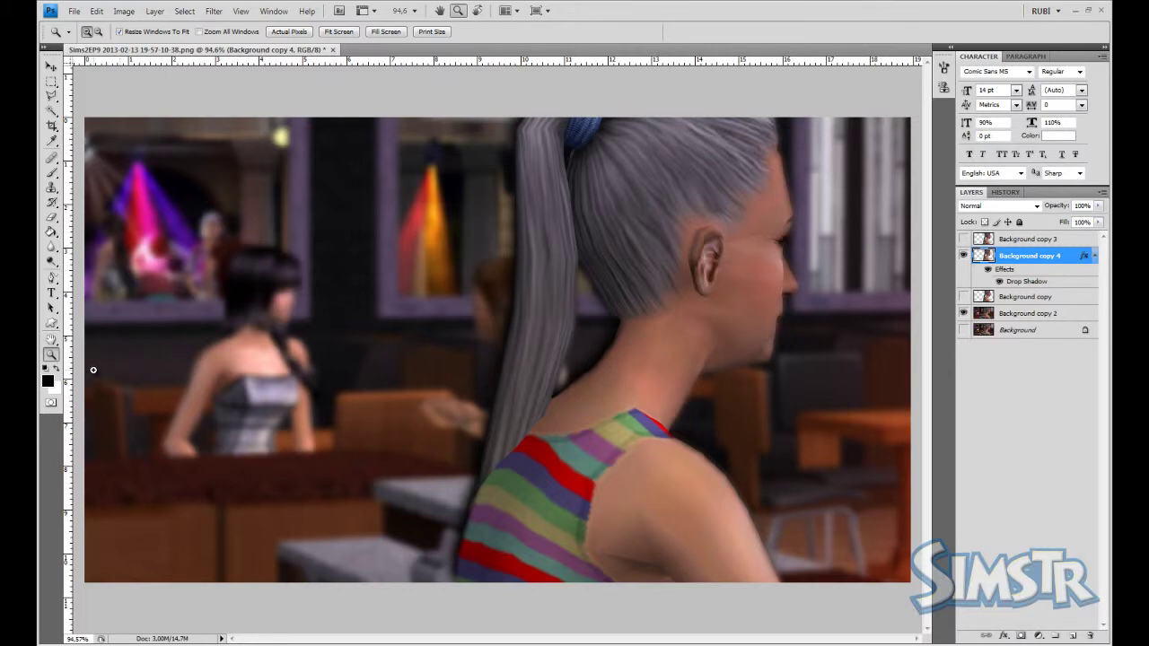
# Step: View the image at Actual Pixels (100%) and bring up the File menu
pyautogui.rightClick(308, 282)
pyautogui.click(322, 313)
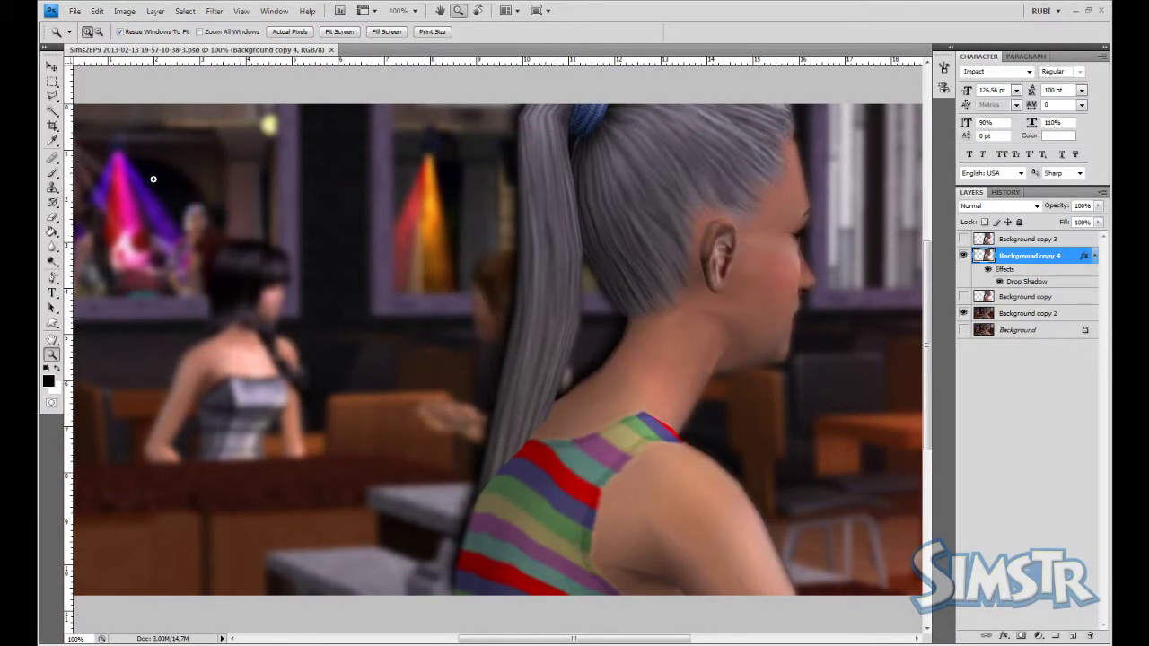
pyautogui.click(75, 11)
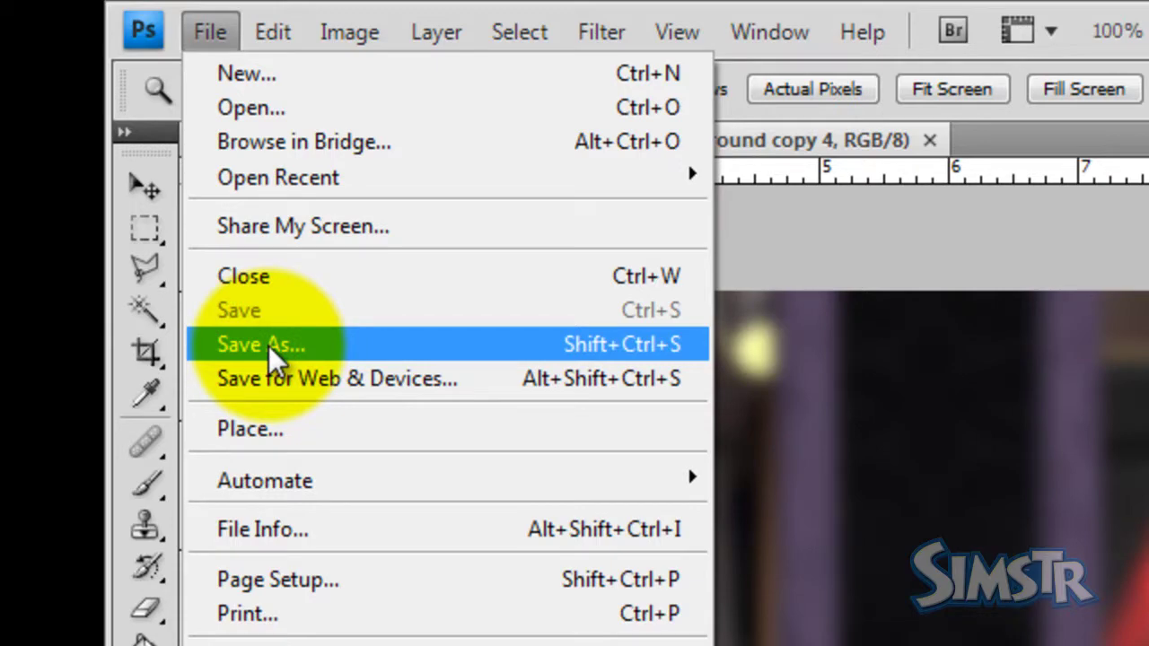
# Step: Save As a JPEG (*.JPG;*.JPEG;*.JPE) file in the Cekim folder
pyautogui.click(269, 346)
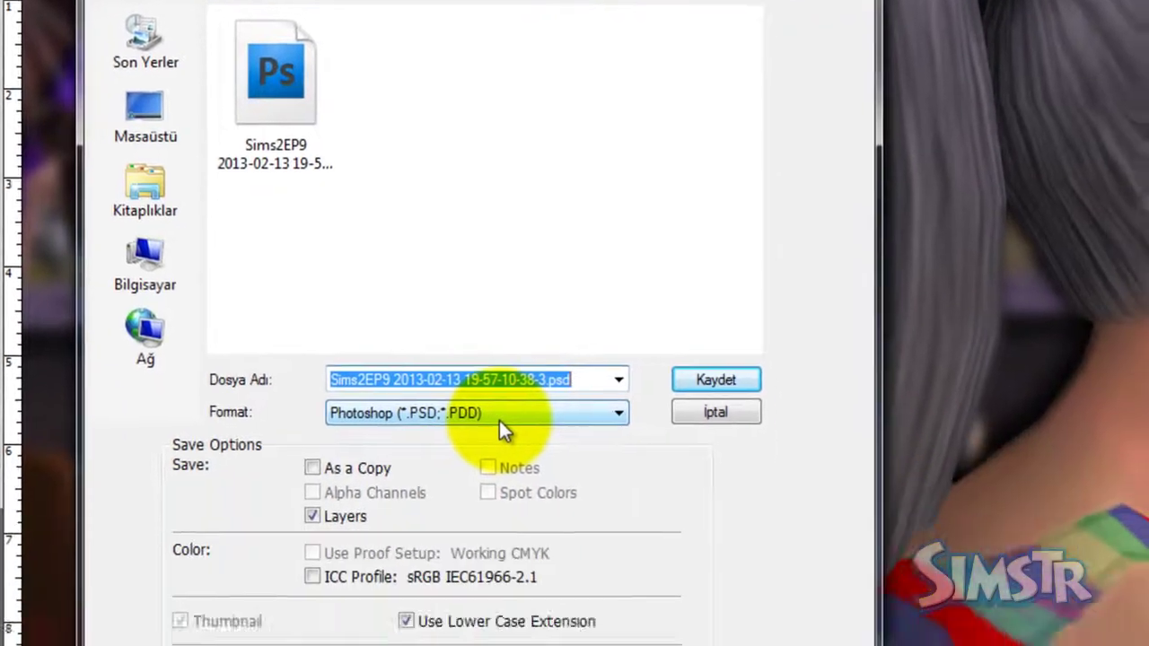
pyautogui.click(550, 573)
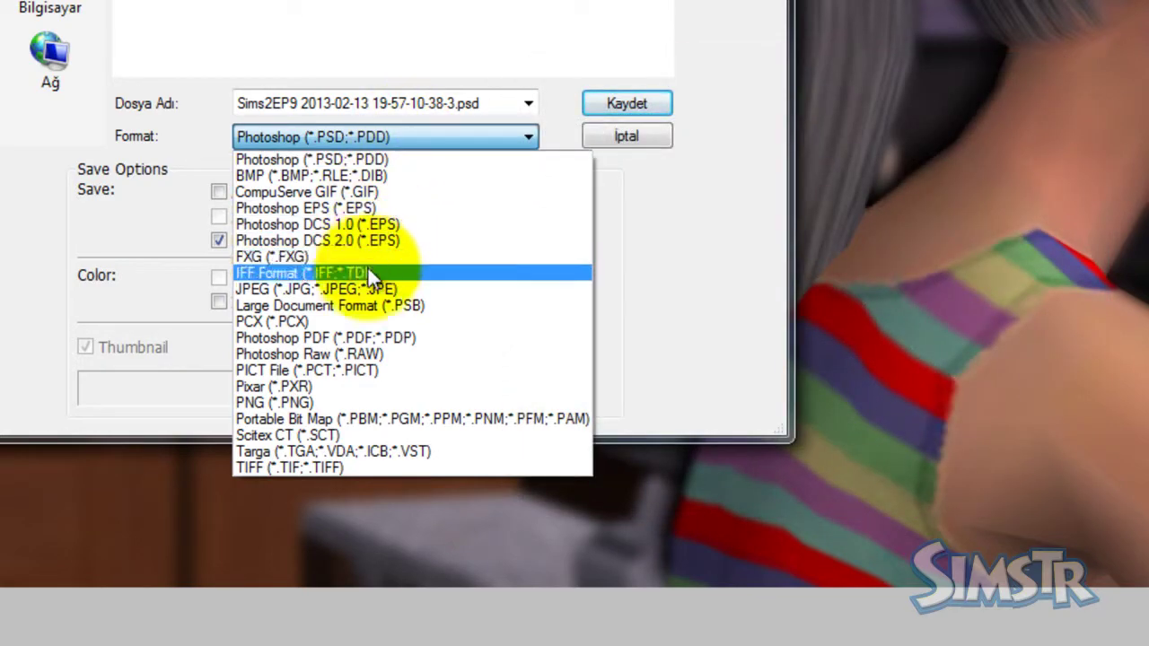
pyautogui.click(365, 290)
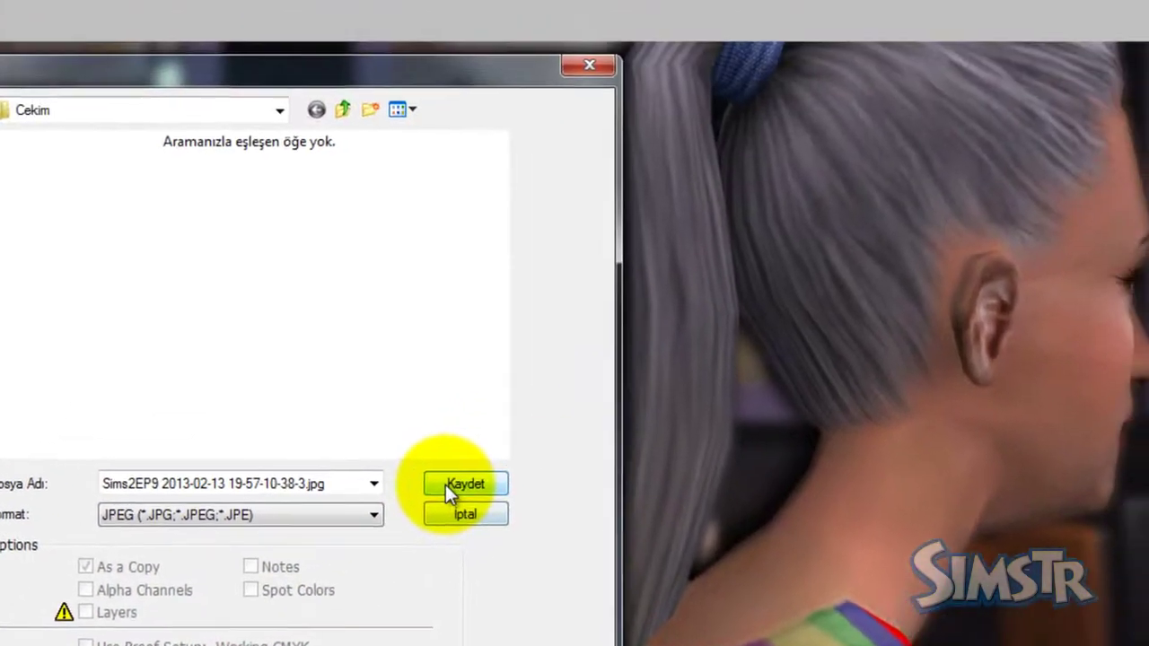
pyautogui.click(445, 485)
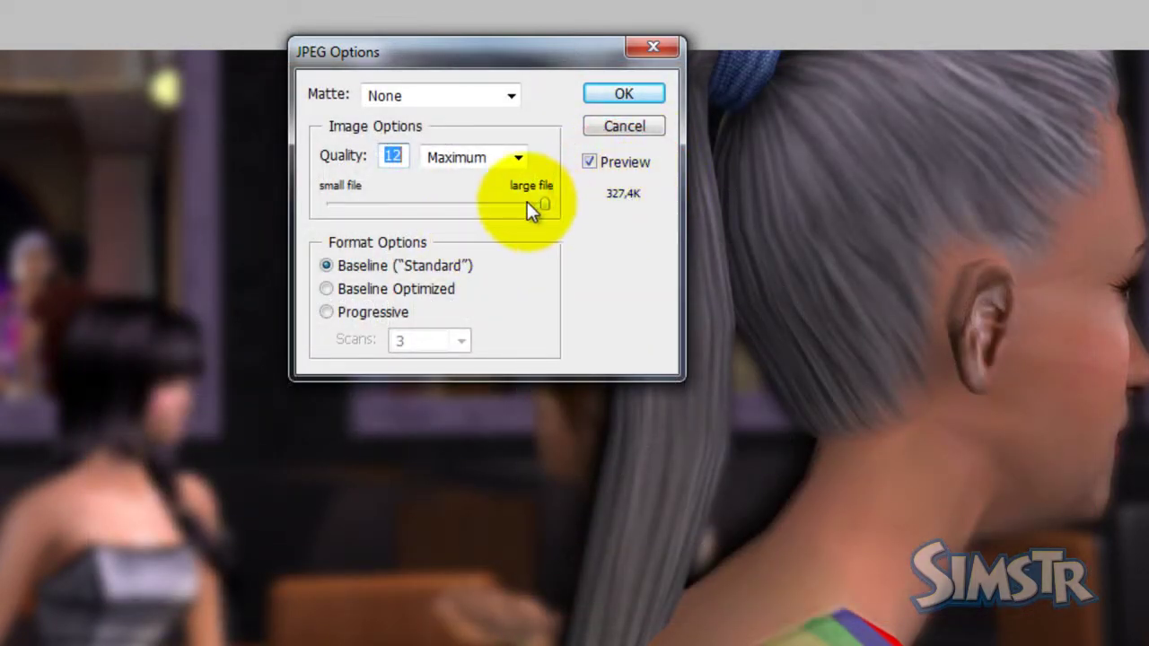
# Step: Set JPEG quality to 10 (Maximum) with preview off and confirm the save
pyautogui.moveTo(528, 204); pyautogui.dragTo(346, 204)
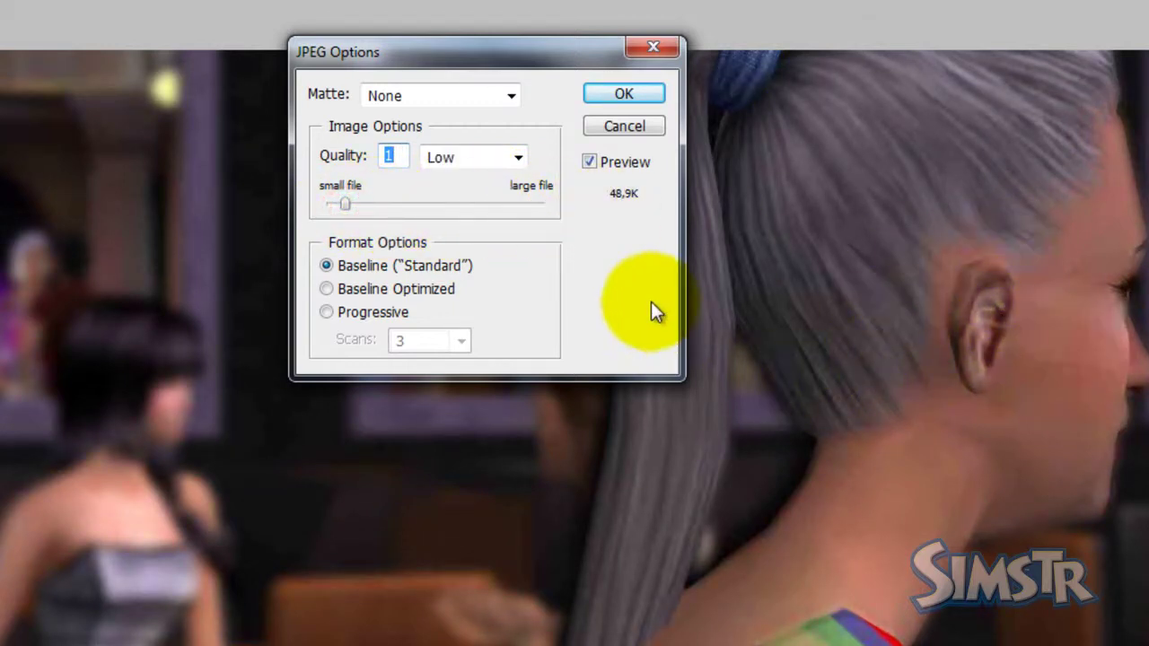
pyautogui.click(589, 162)
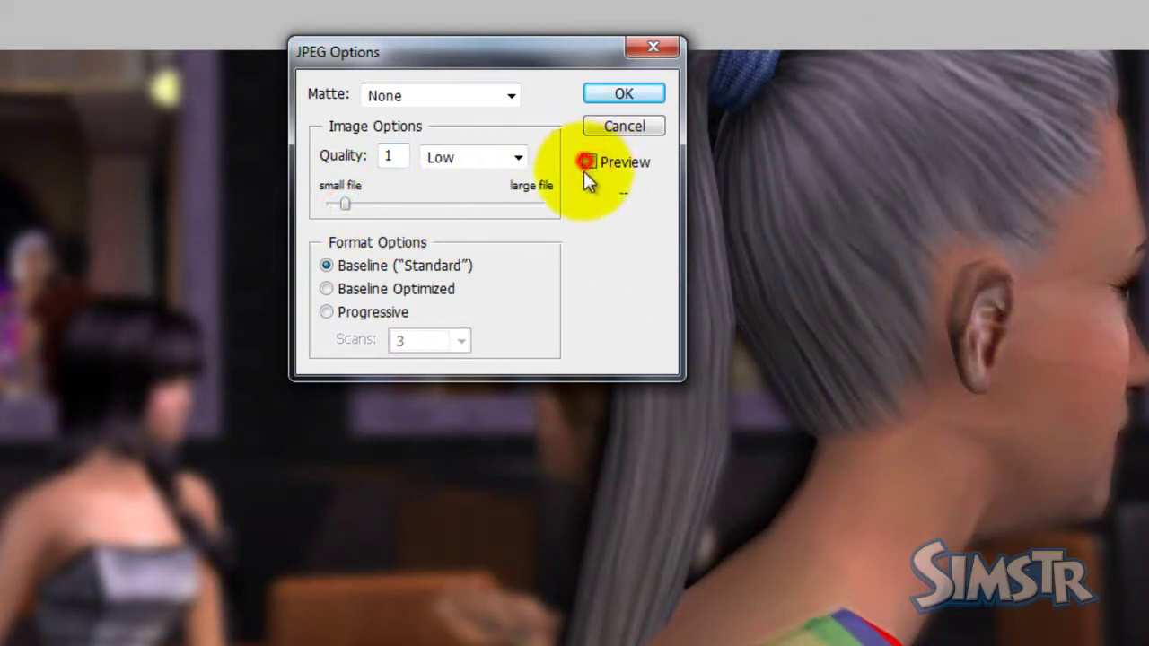
pyautogui.moveTo(346, 205); pyautogui.dragTo(417, 204)
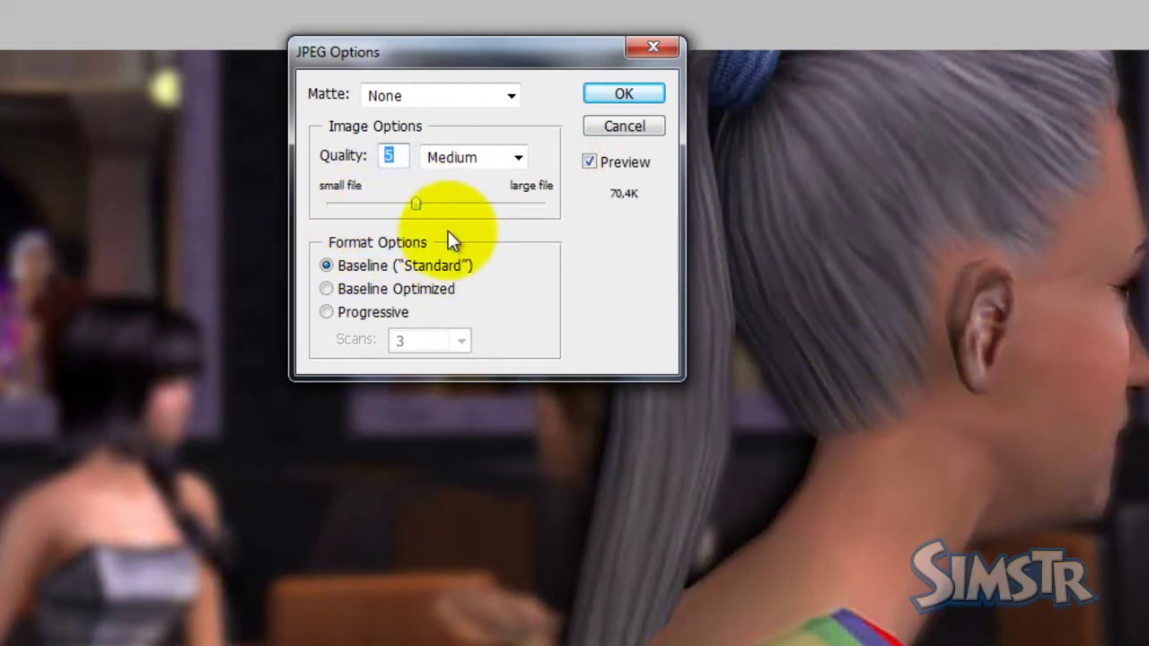
pyautogui.click(469, 205)
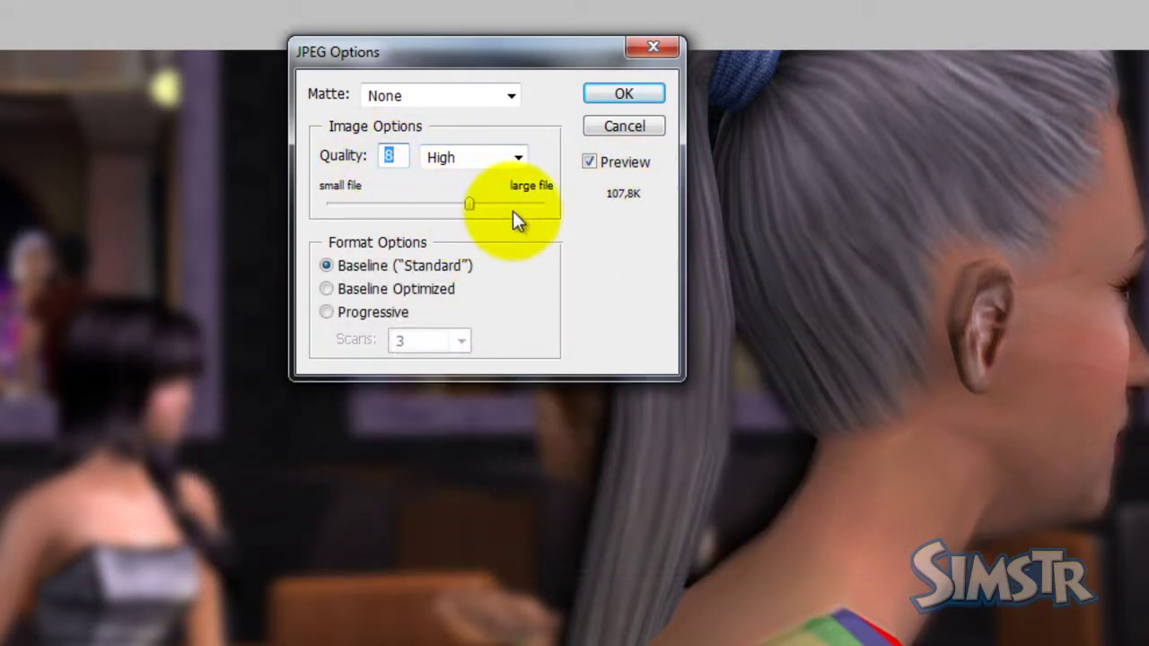
pyautogui.moveTo(468, 204); pyautogui.dragTo(503, 205)
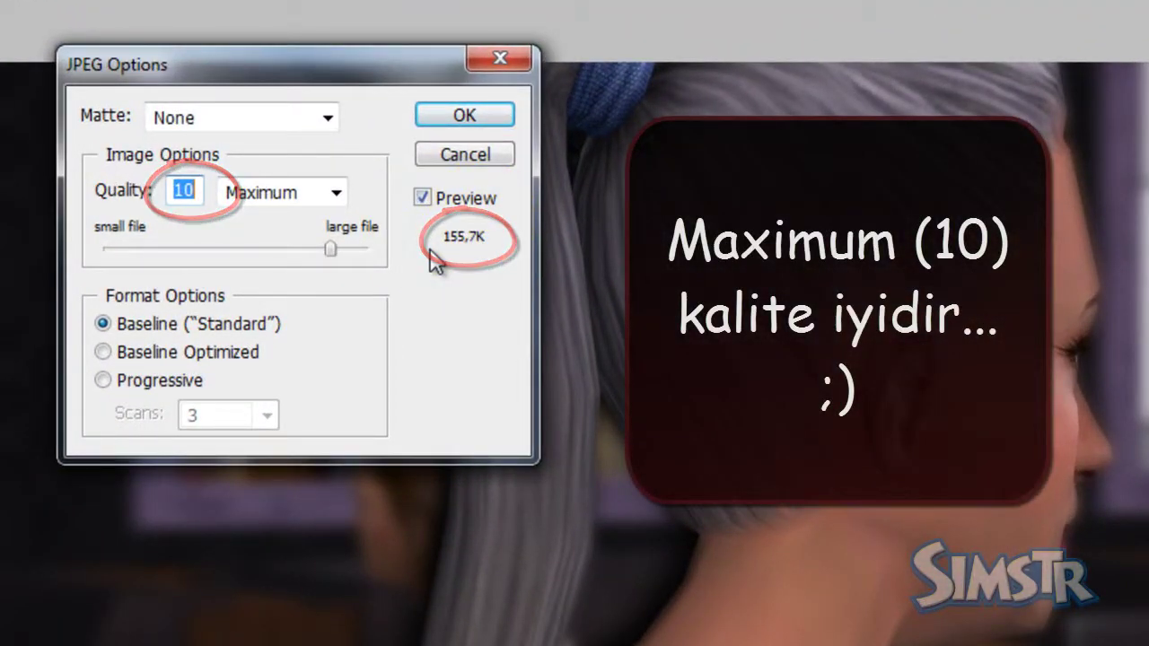
pyautogui.click(470, 115)
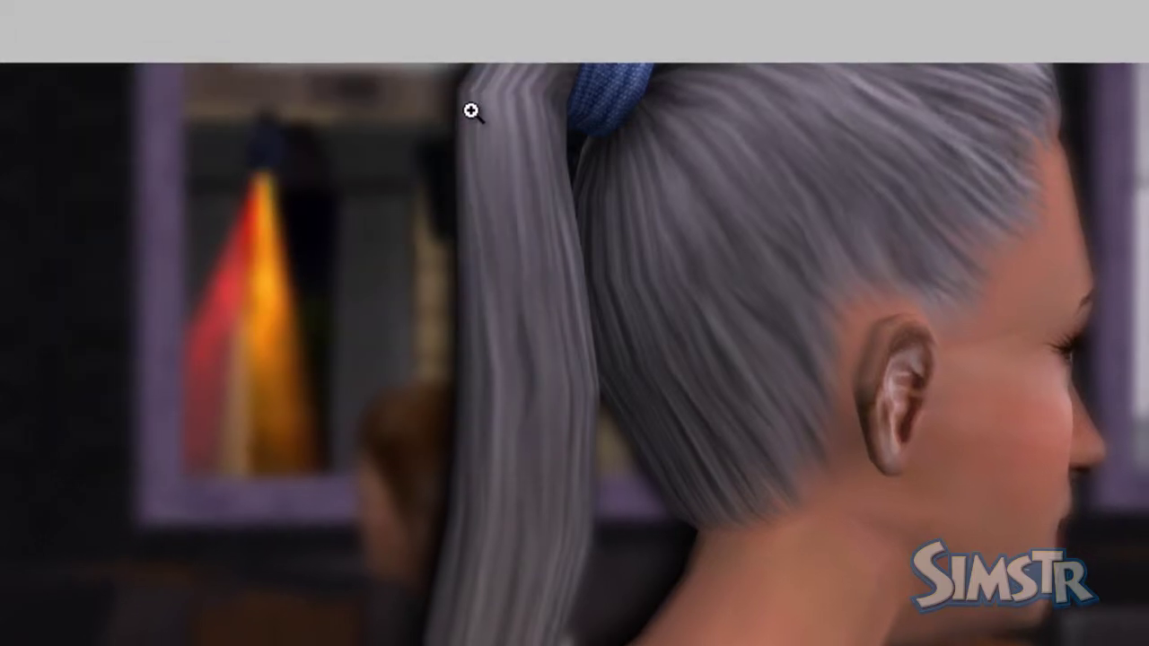